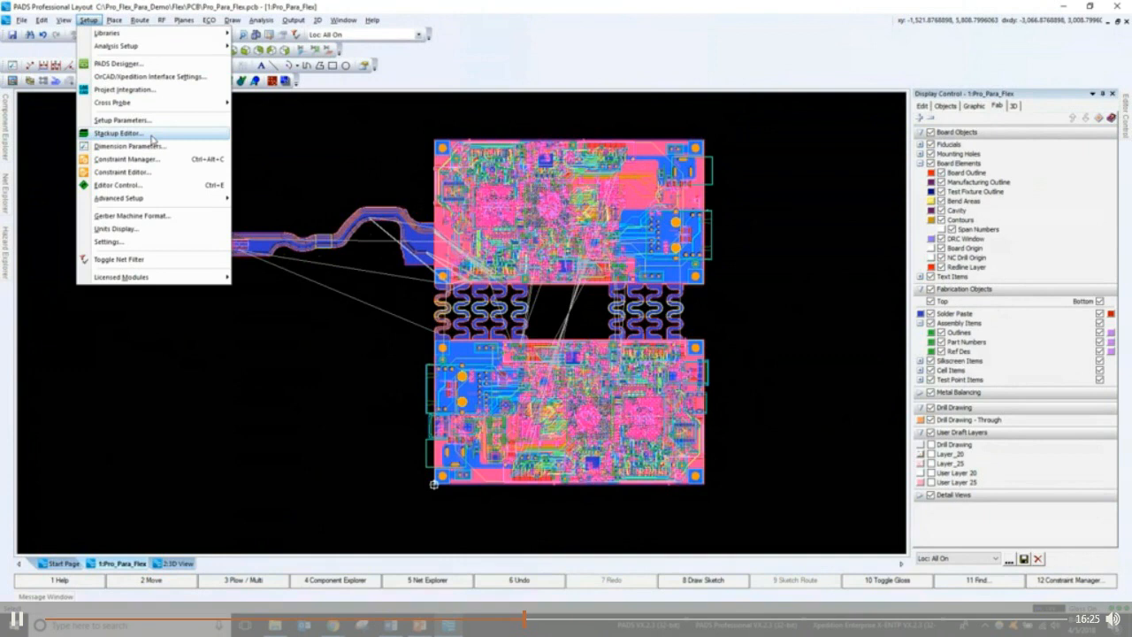
- Open the board's layer stackup at full size and highlight the Flex_8 and Flex_9 layers, followed by the rigid layer groups above and below
click(153, 138)
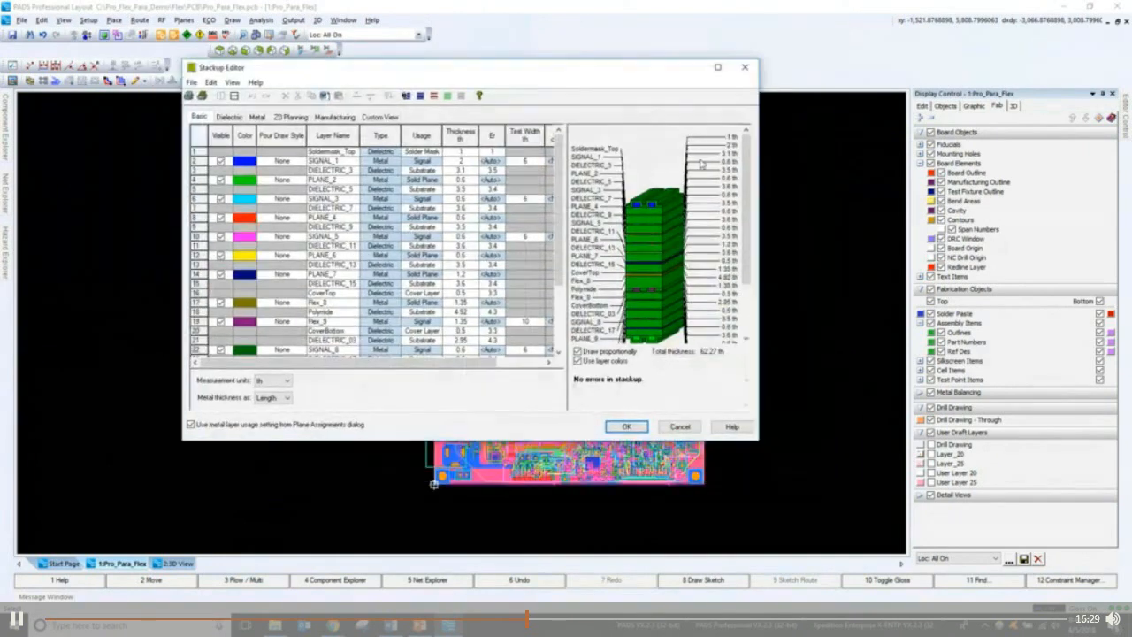
double_click(652, 69)
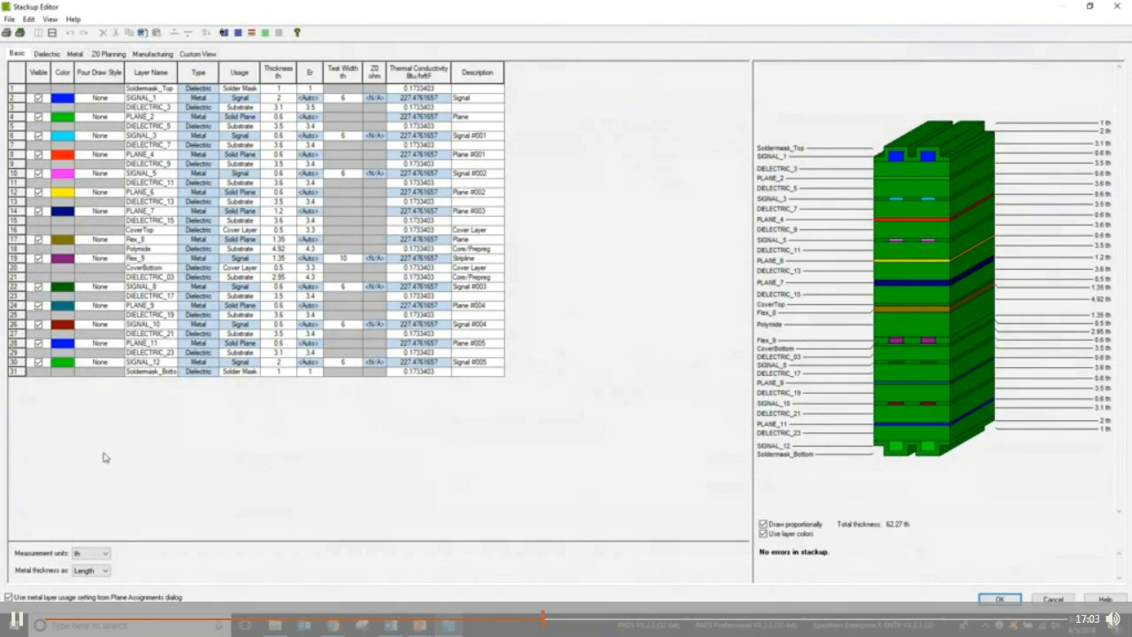
click(15, 238)
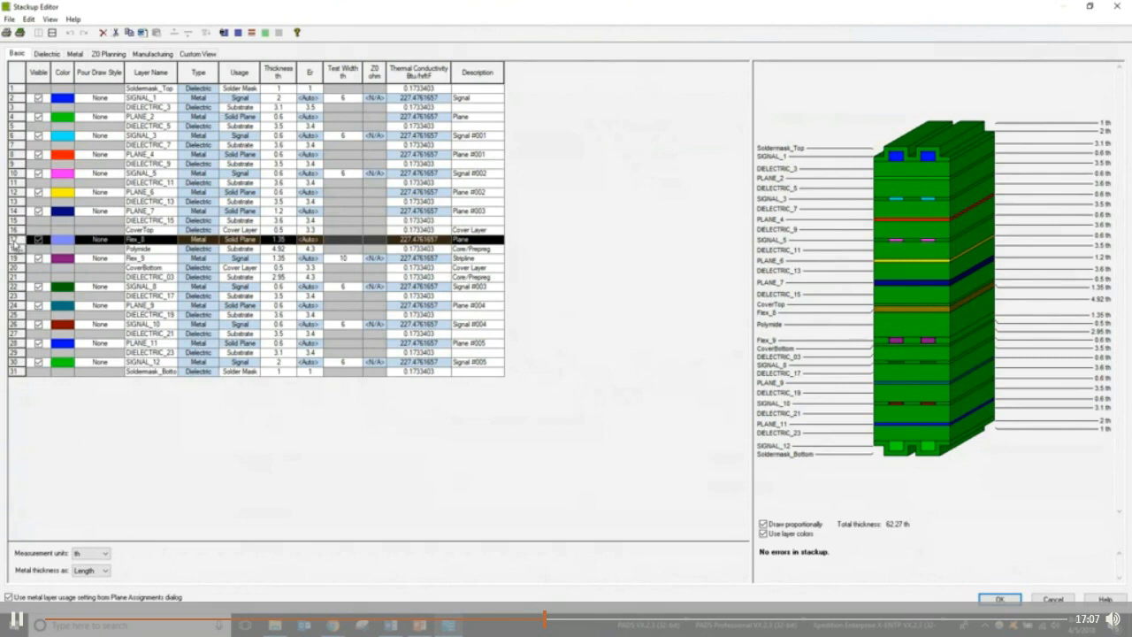
click(16, 258)
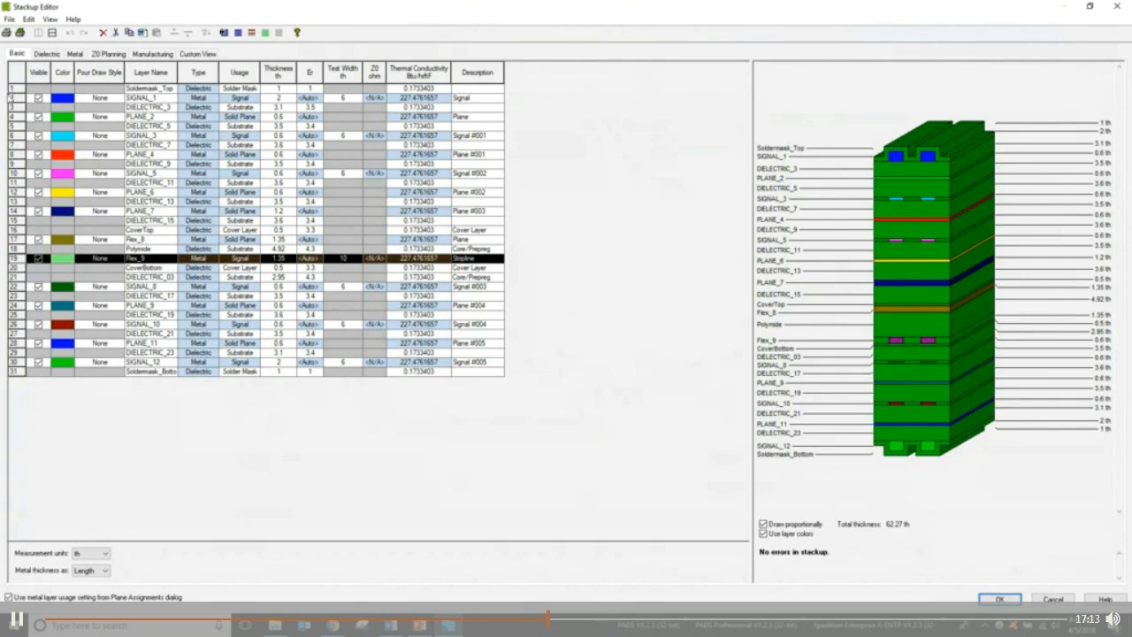
drag(14, 97, 25, 224)
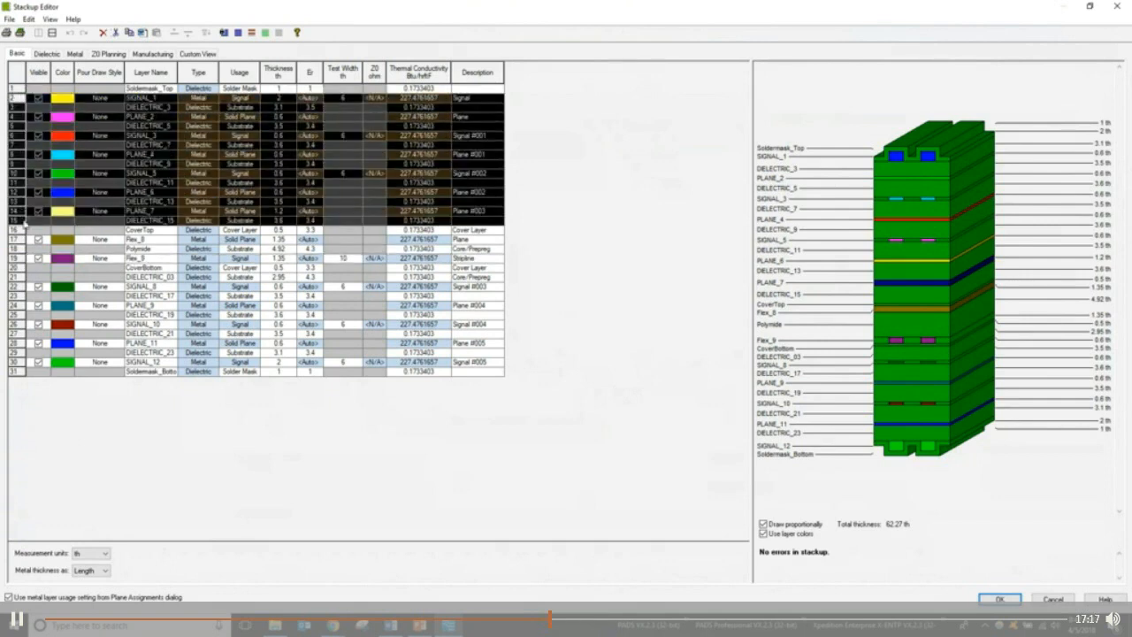
drag(21, 288, 30, 371)
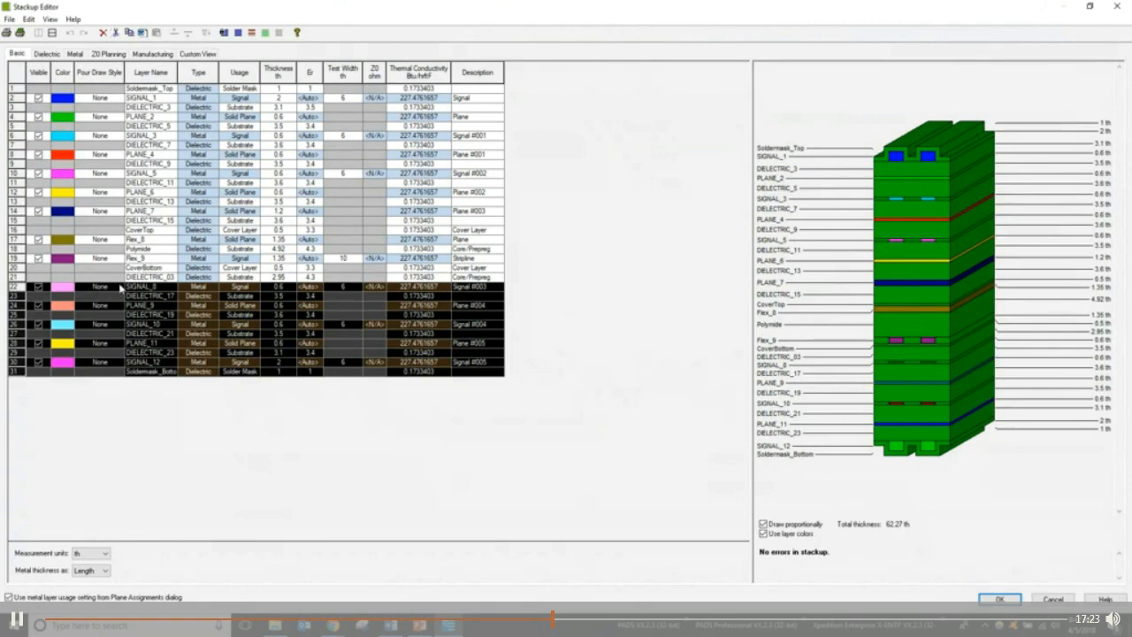
- Examine the layer types that can be inserted above DIELECTRIC_17, including Cover Layer, and close the stackup without changing it
right_click(20, 305)
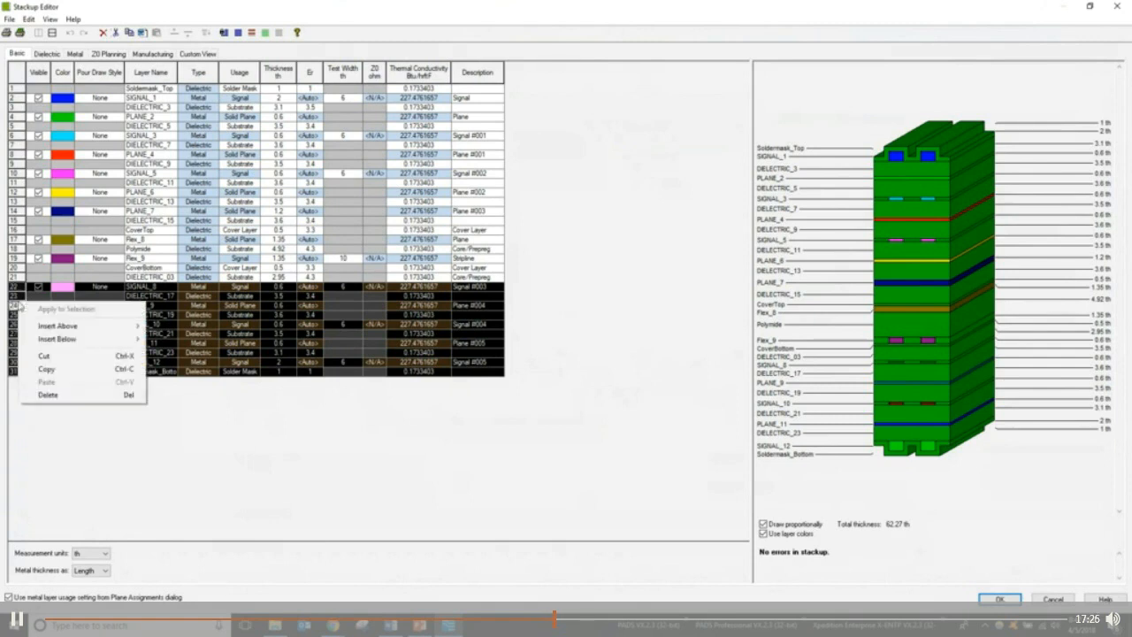
click(145, 434)
click(12, 297)
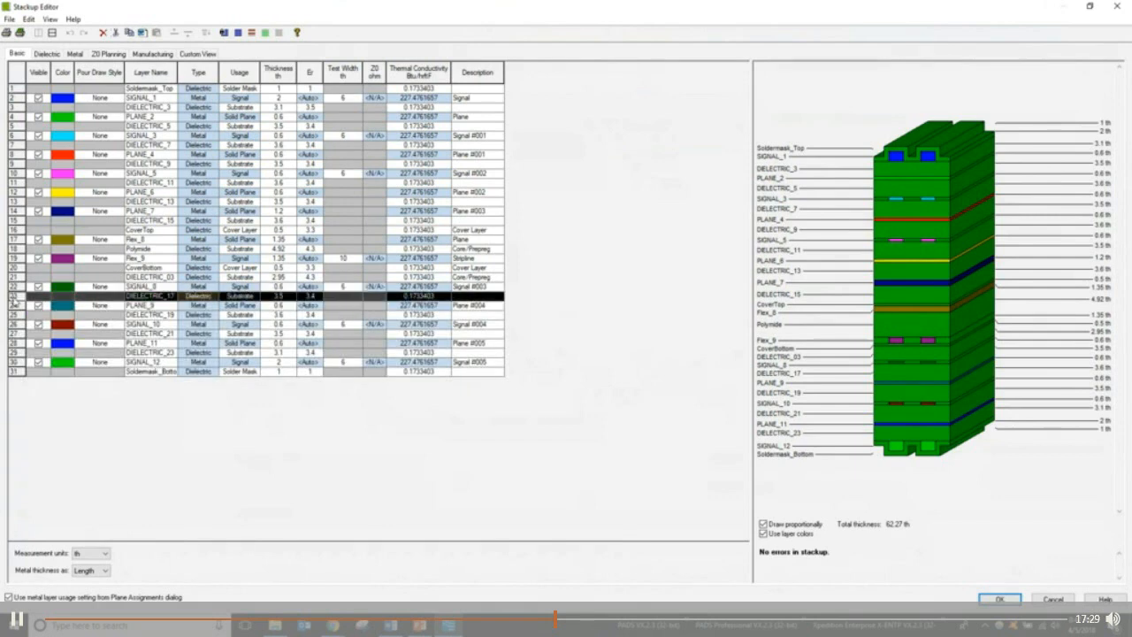
right_click(14, 303)
mouse_move(44, 313)
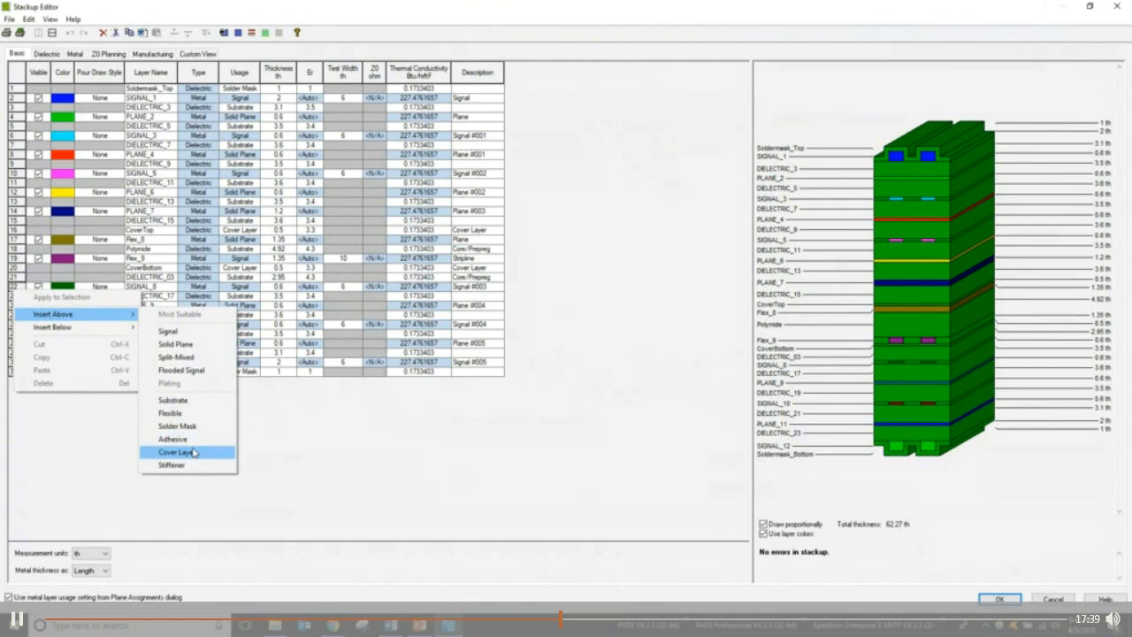
click(301, 427)
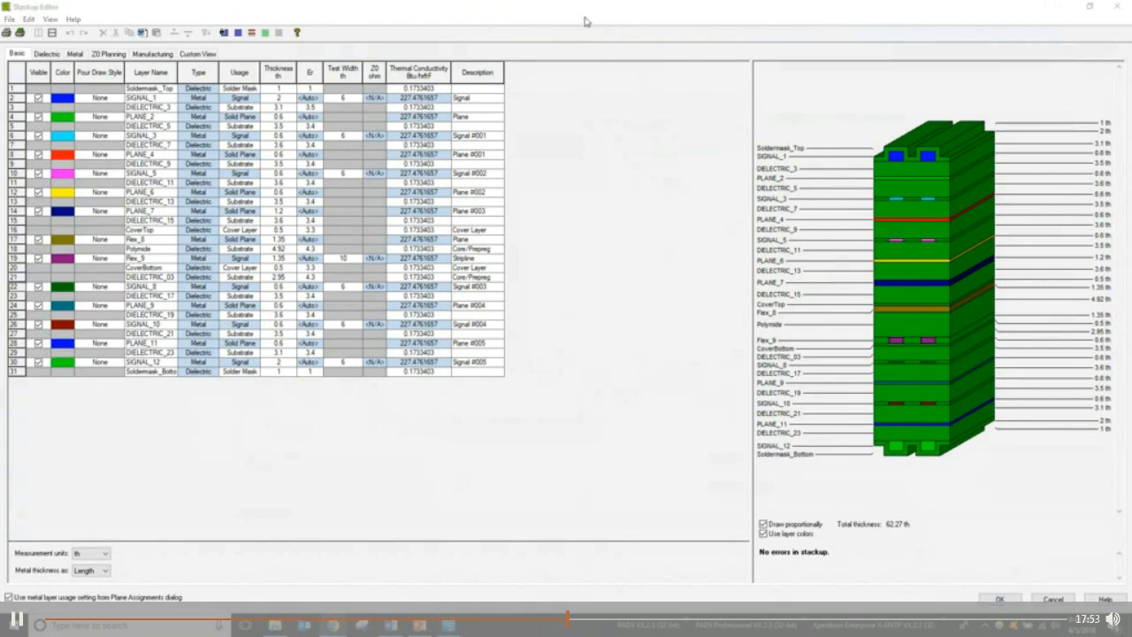
click(1122, 11)
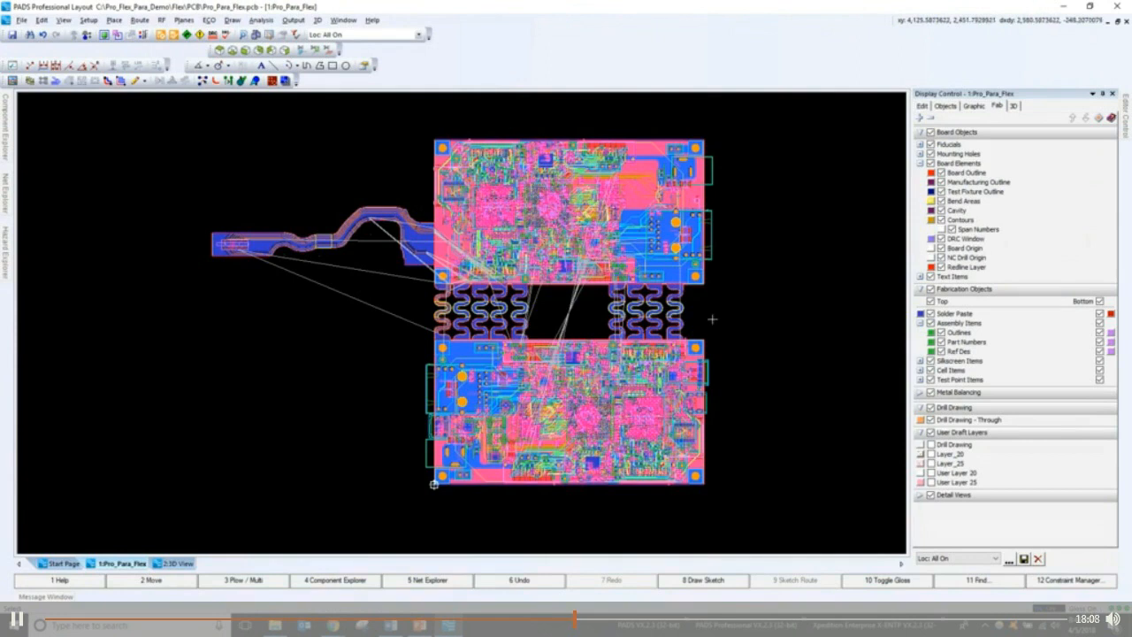
- Switch the display scheme to Sys: Min Contents to isolate the board outlines and bend areas
scroll(713, 318, up, 1)
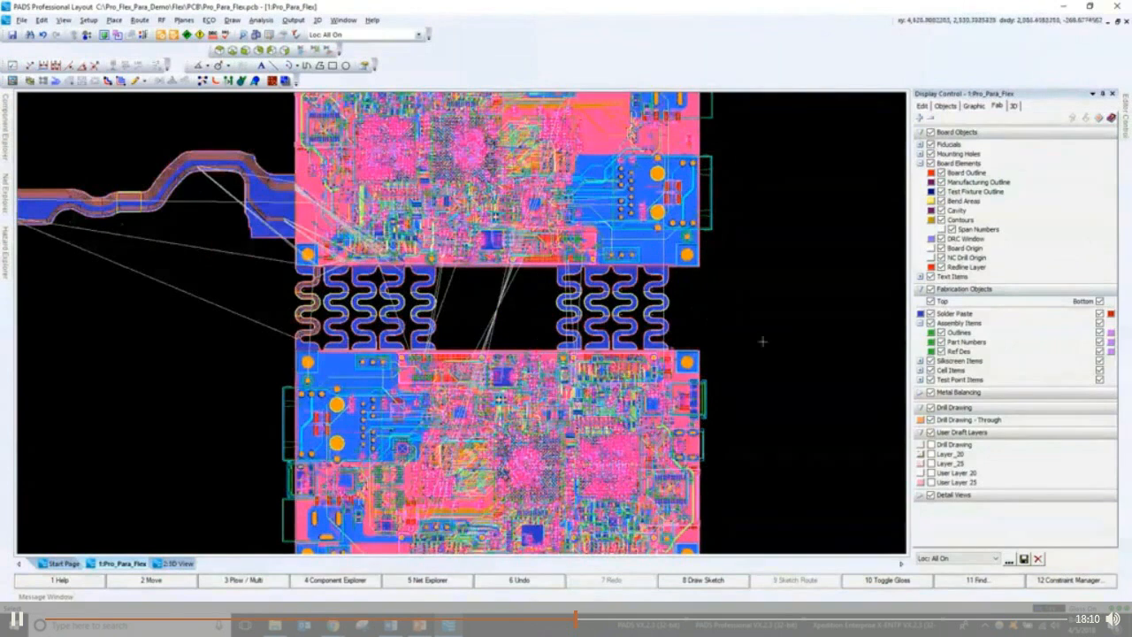
middle_drag(762, 341, 759, 283)
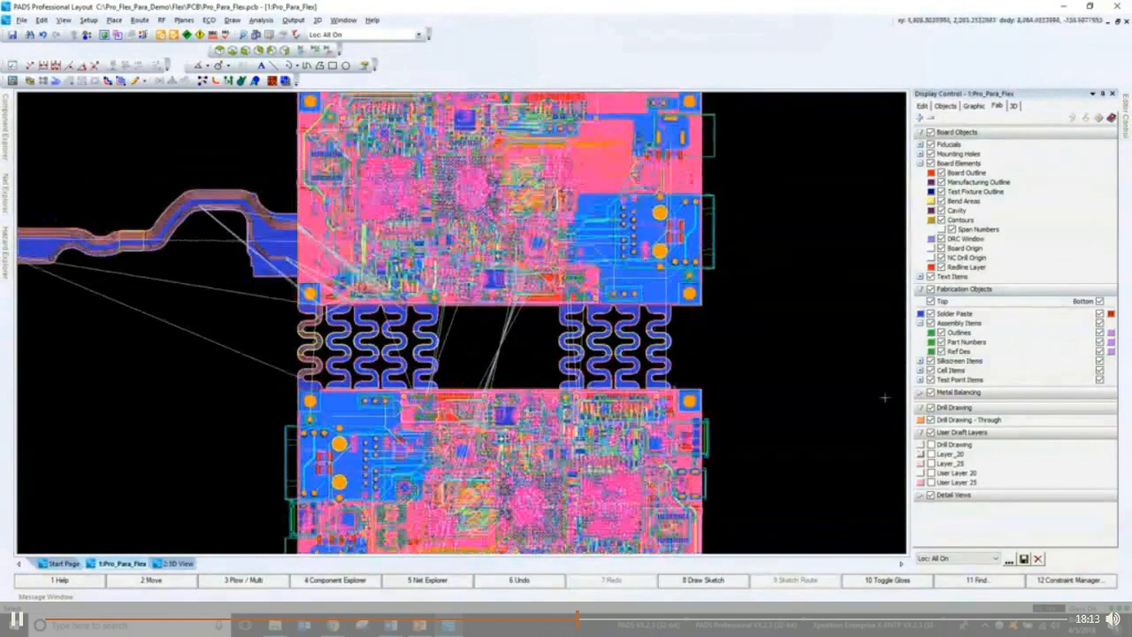
click(949, 560)
click(944, 583)
middle_drag(739, 369, 744, 381)
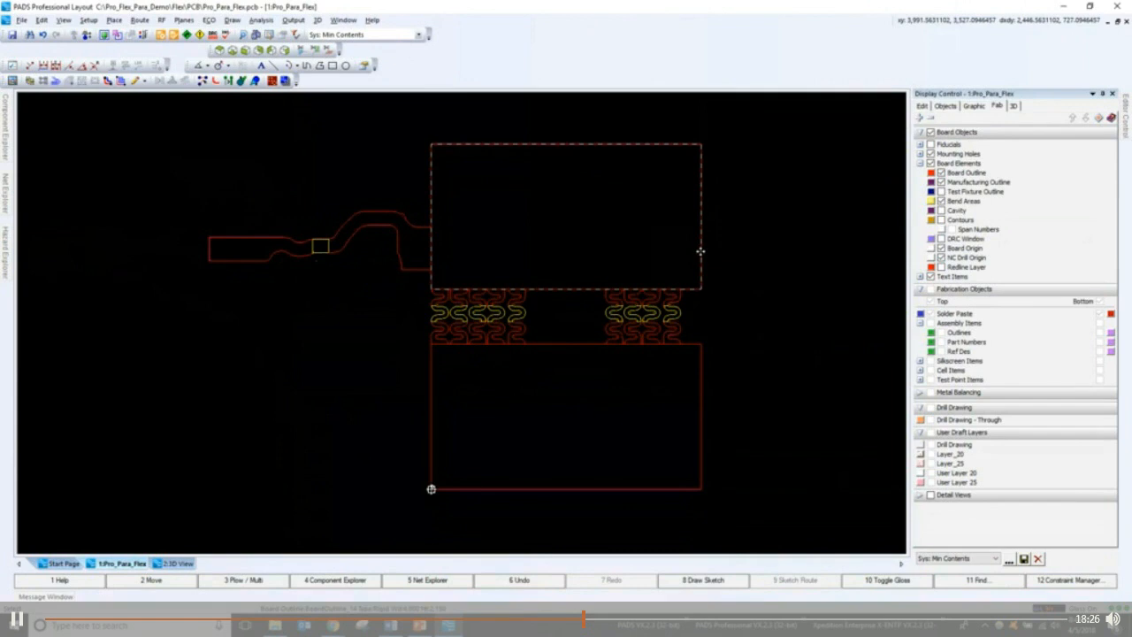
- Open the properties of the upper rectangular board outline and check its available Rigid and Flex types
double_click(700, 252)
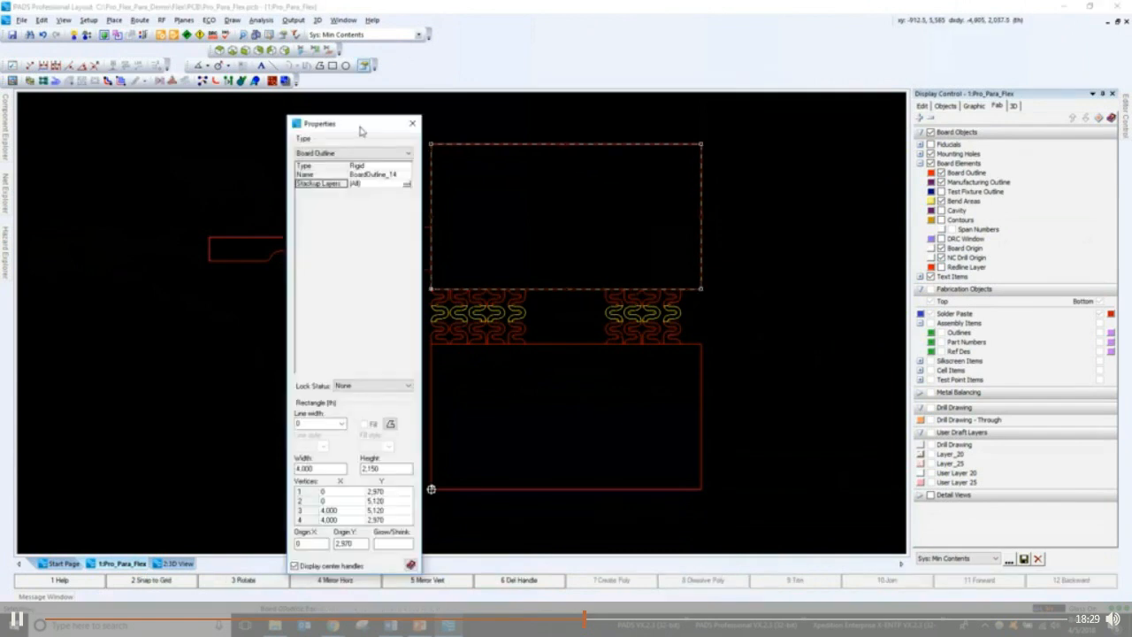
drag(360, 127, 354, 125)
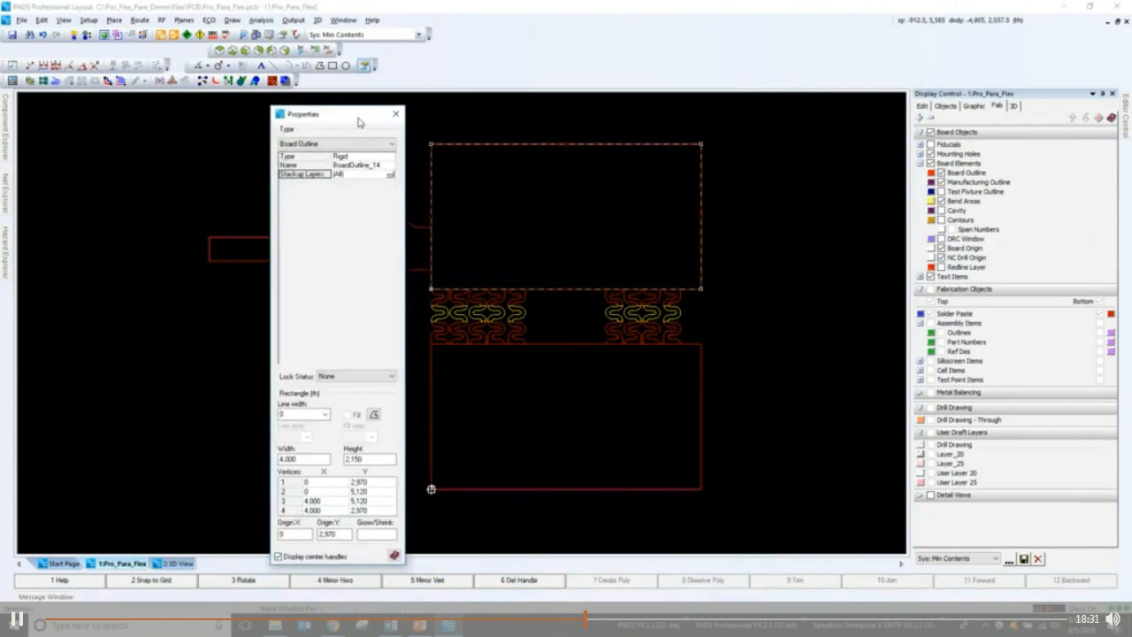
click(387, 157)
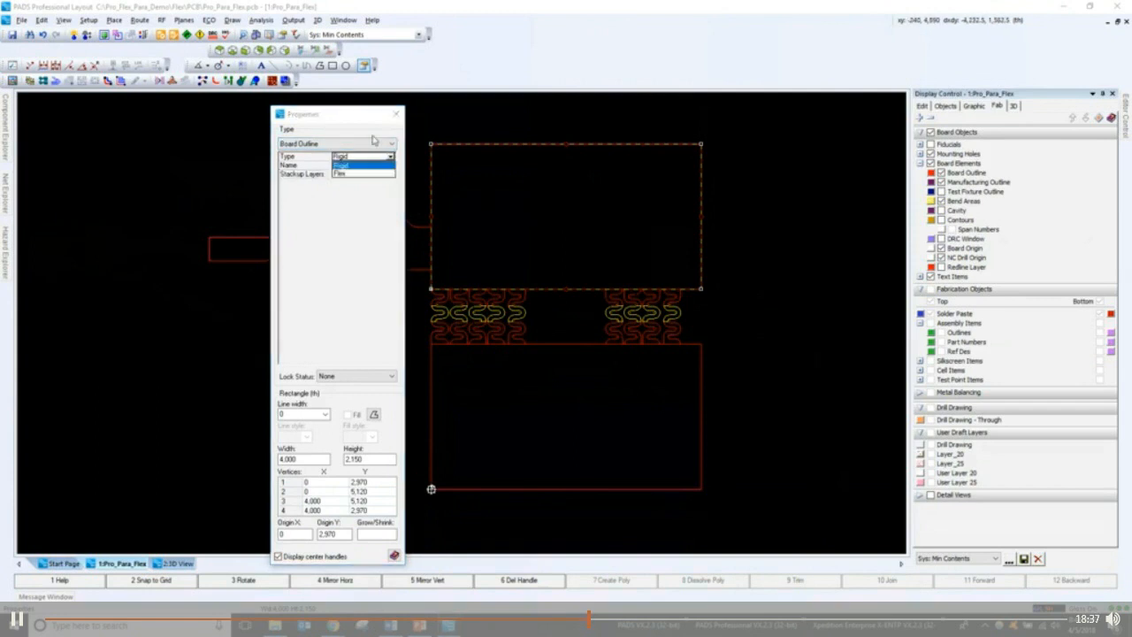
click(335, 115)
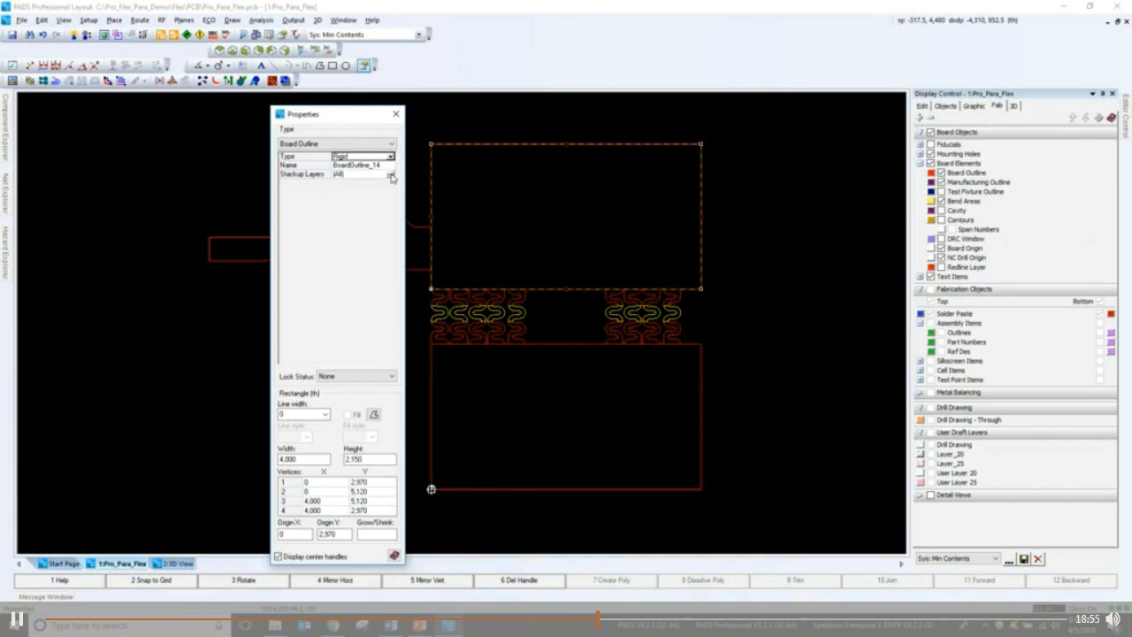
- Examine the stackup layers included in the upper rigid board outline and view its stackup at full size, then close both views
click(390, 175)
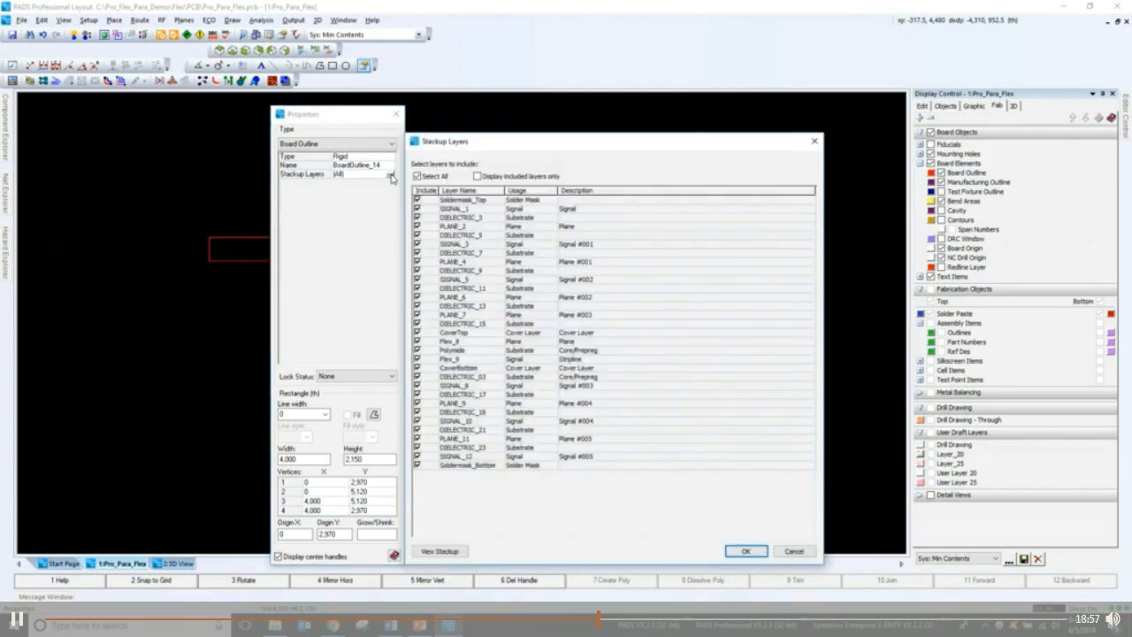
drag(444, 143, 478, 137)
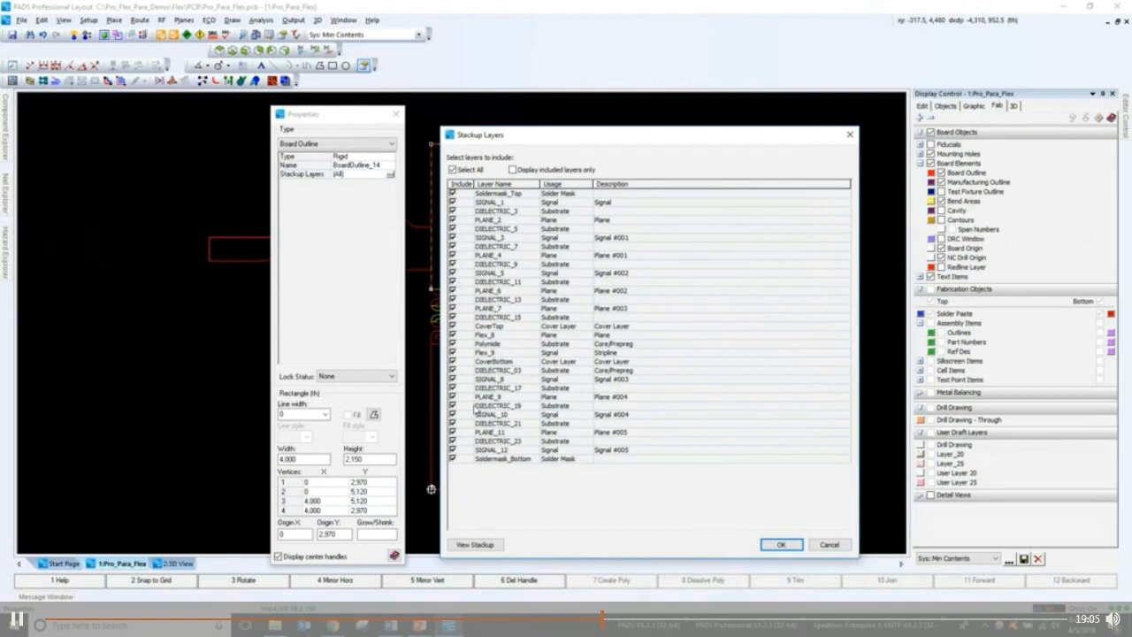
click(492, 545)
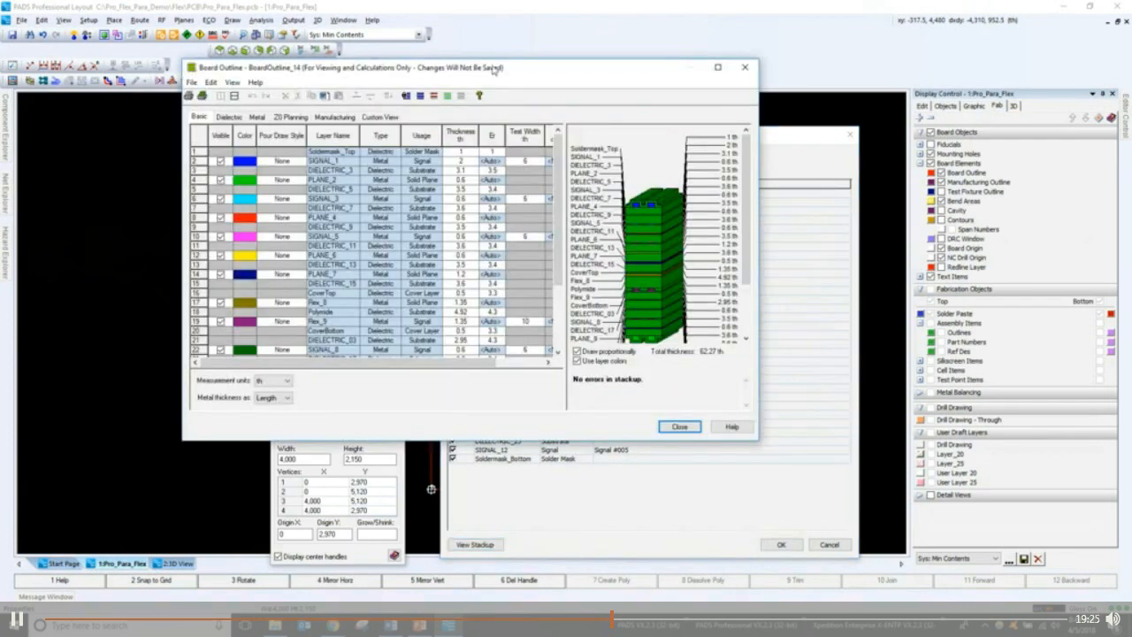
double_click(492, 69)
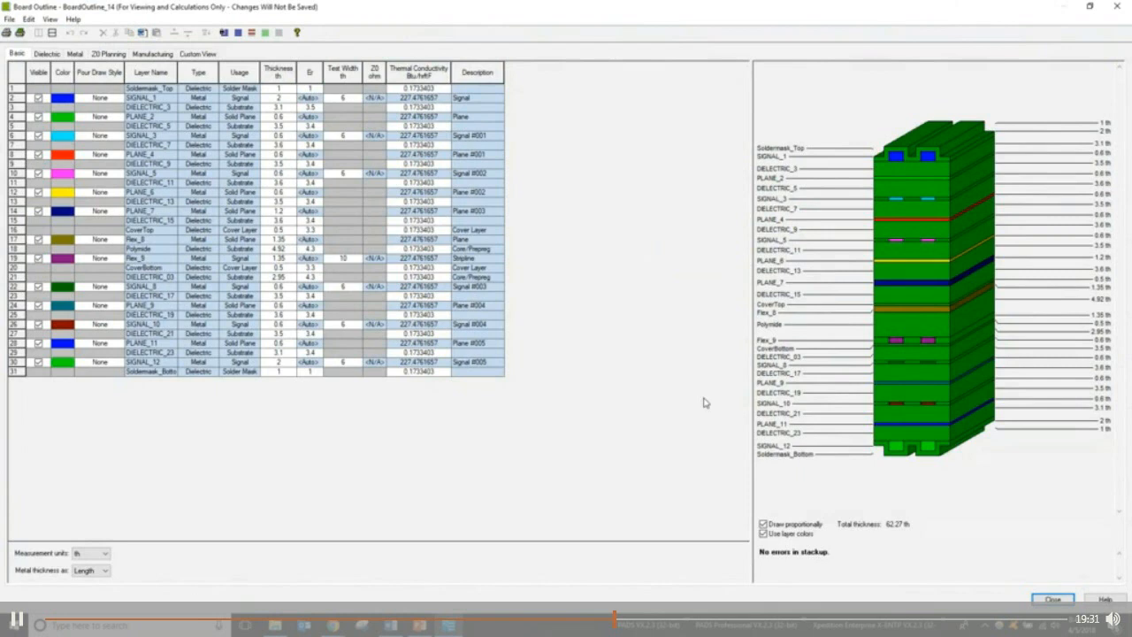
click(1116, 6)
click(849, 134)
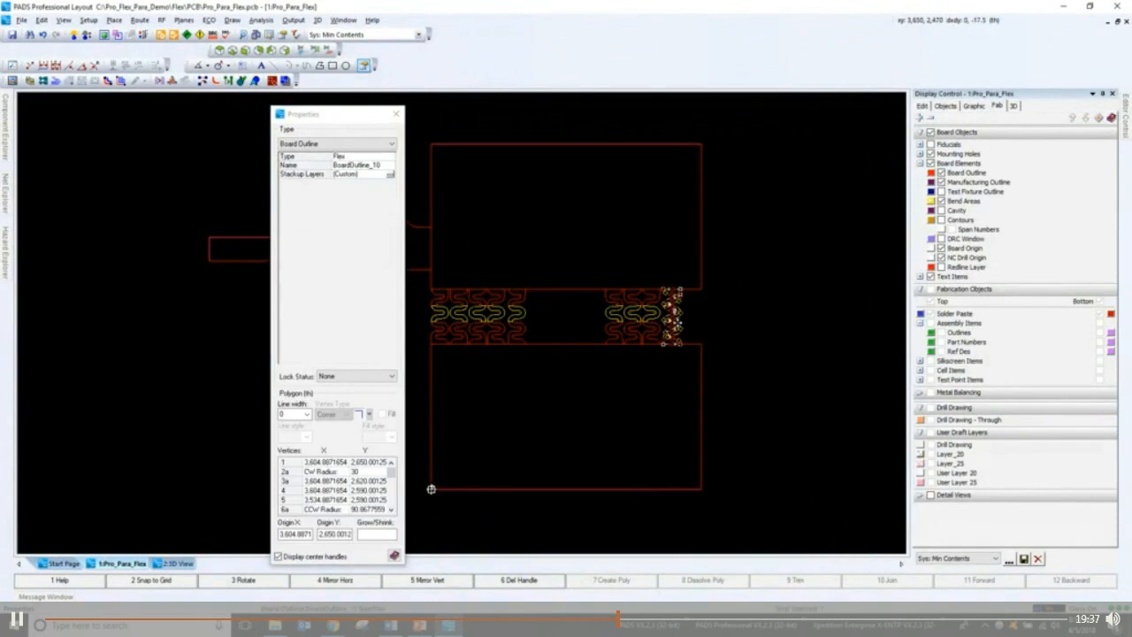
- Examine the custom stackup layers of the rightmost serpentine flex outline, view its stackup at full size, and close its properties
drag(327, 121, 291, 114)
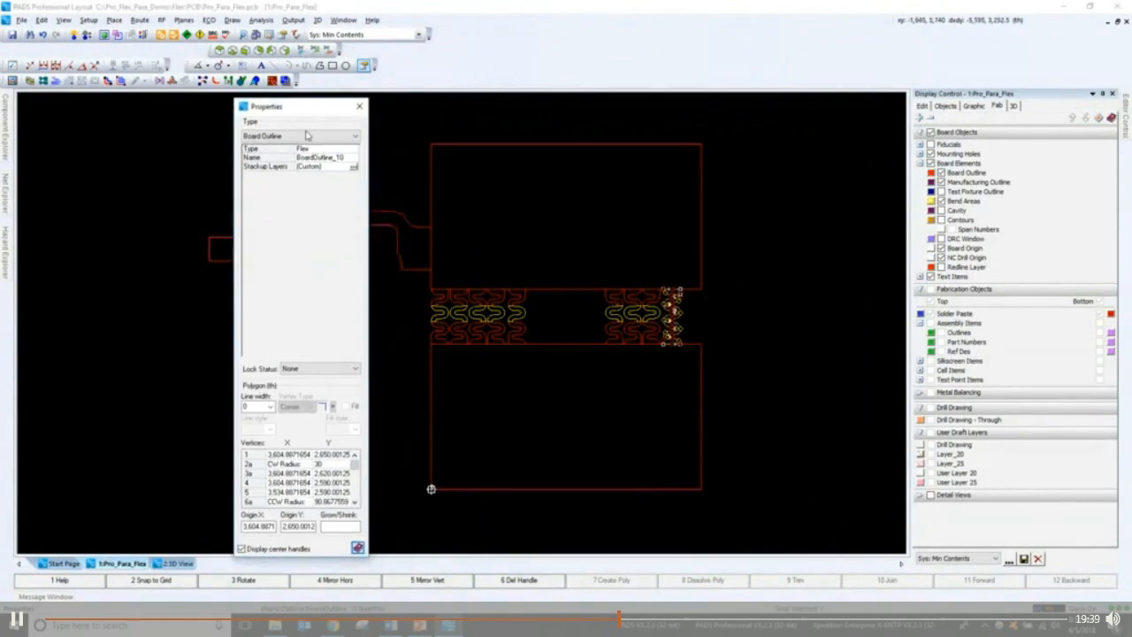
click(352, 167)
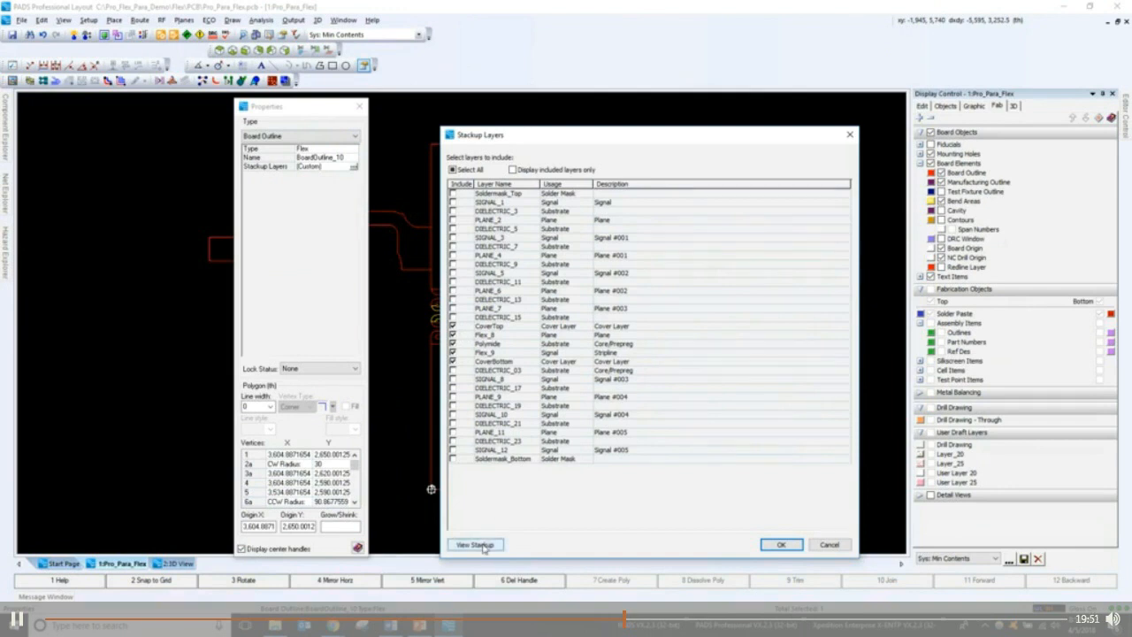
click(483, 545)
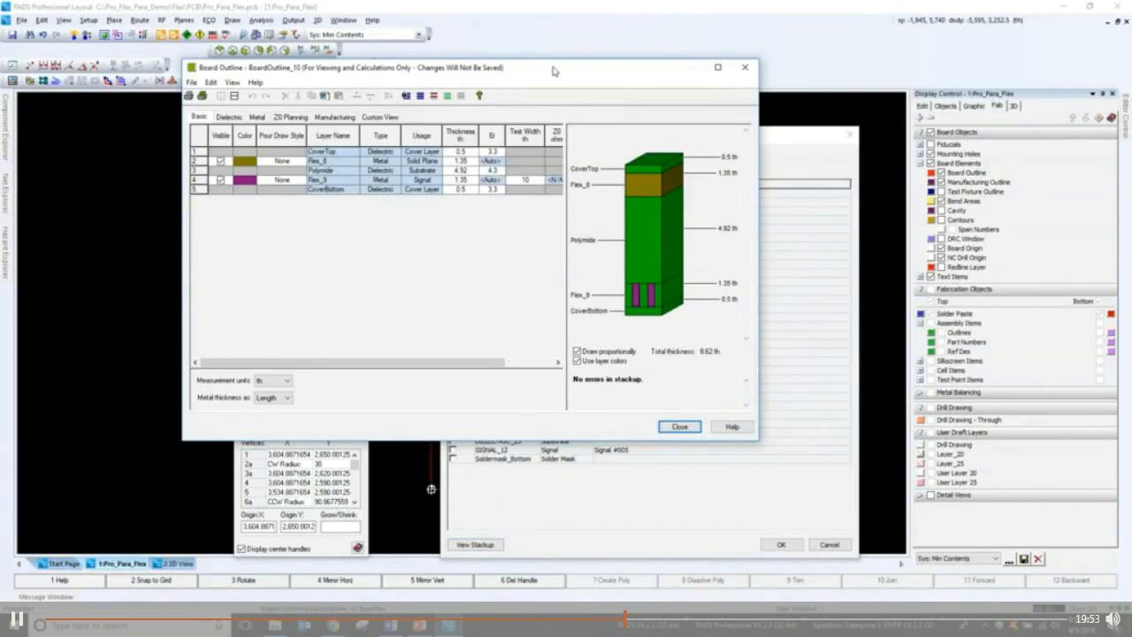
double_click(552, 70)
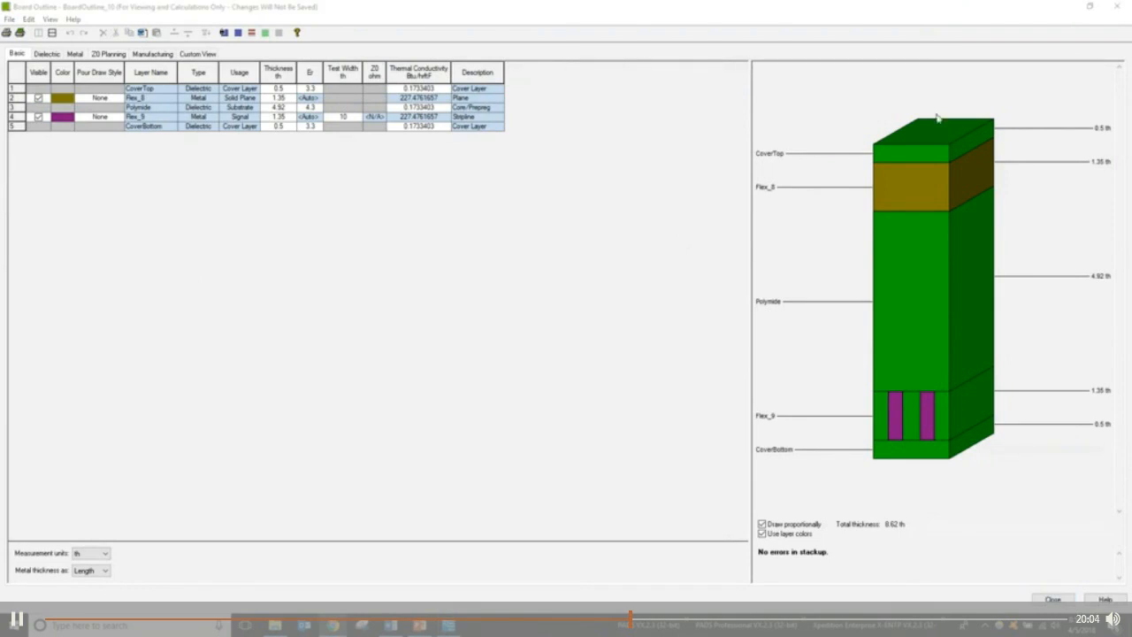
click(1114, 6)
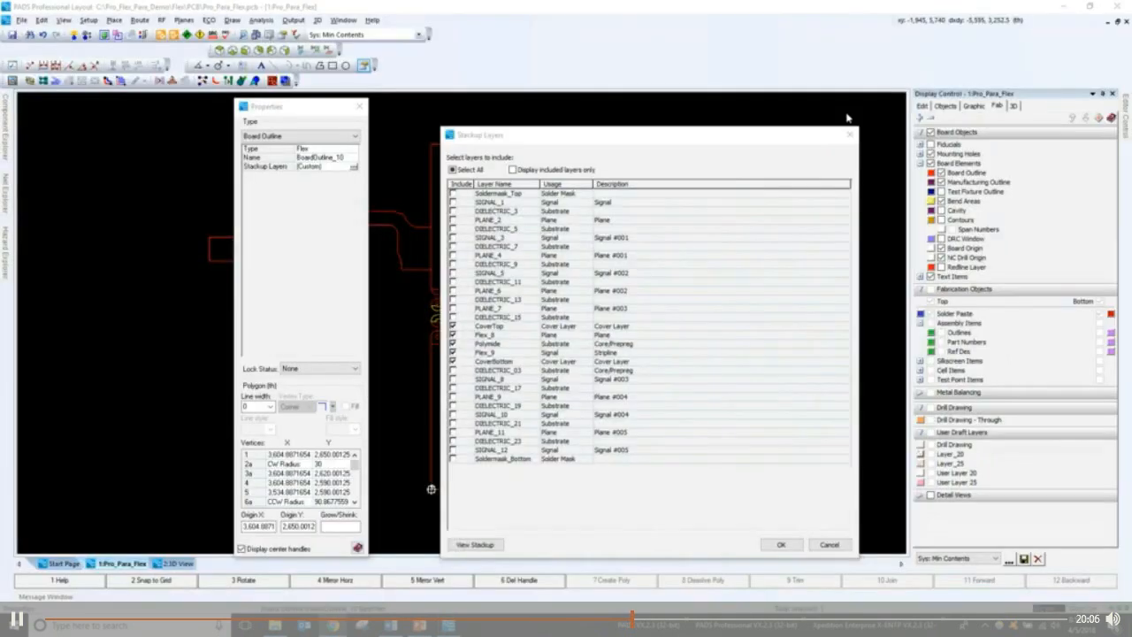
click(849, 135)
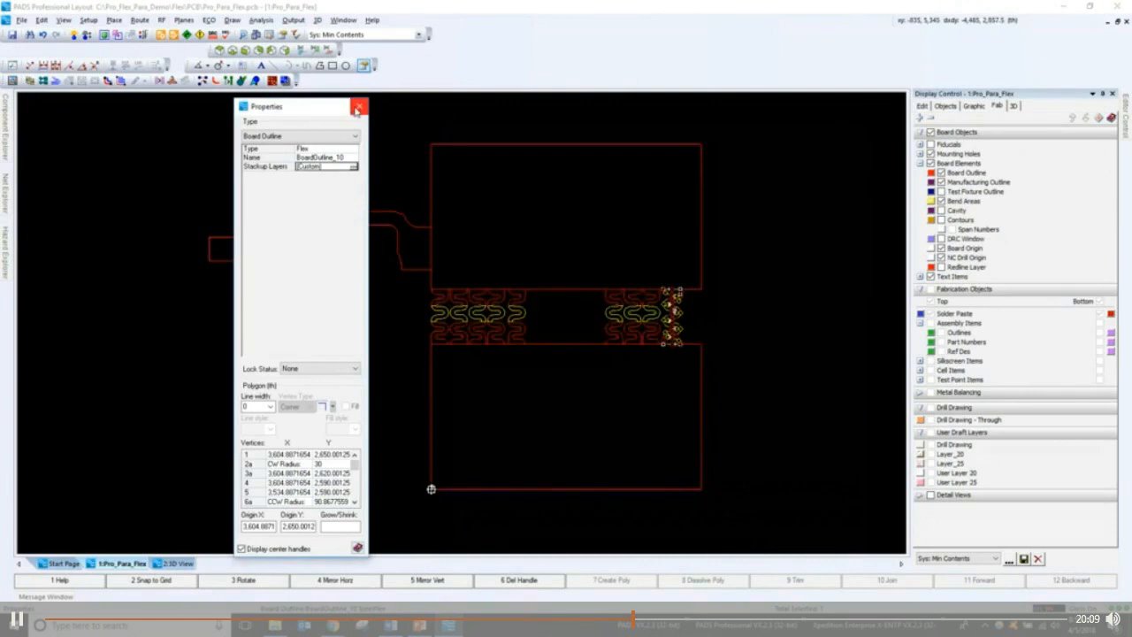
click(357, 107)
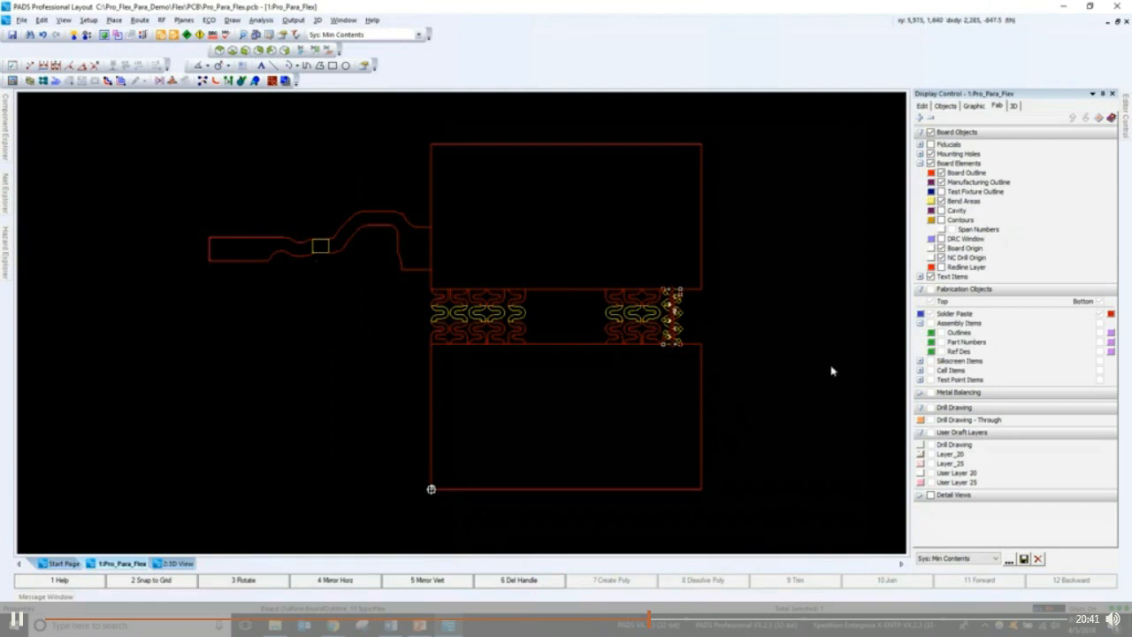
click(753, 348)
- Restore the Loc: All On display scheme for the complete rigid-flex board layout
middle_drag(763, 387, 769, 399)
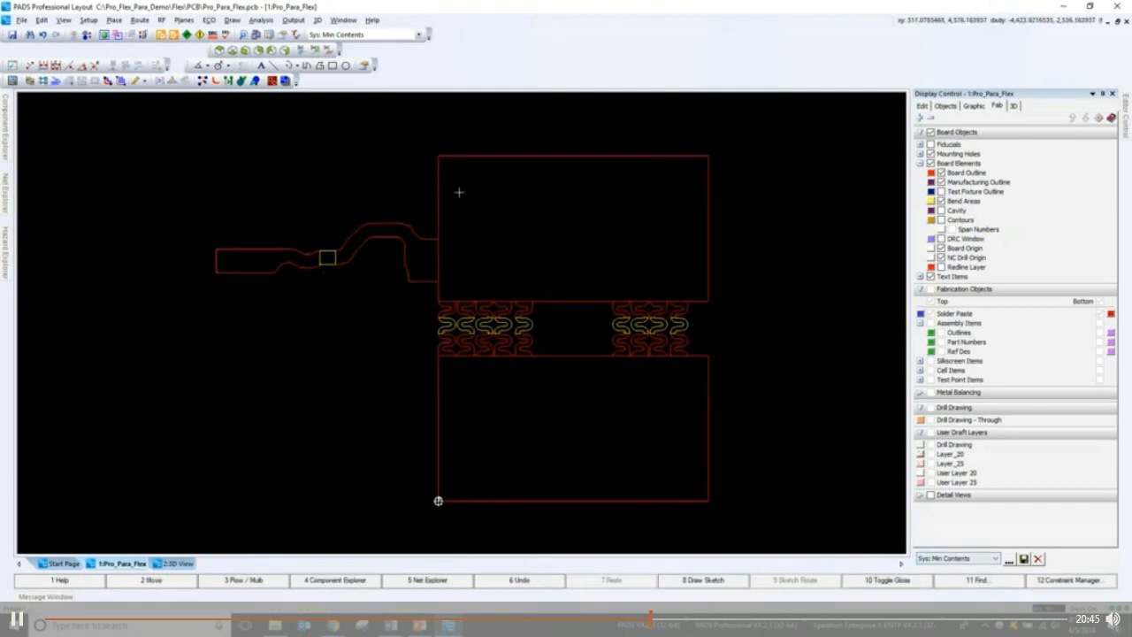
click(996, 558)
click(955, 572)
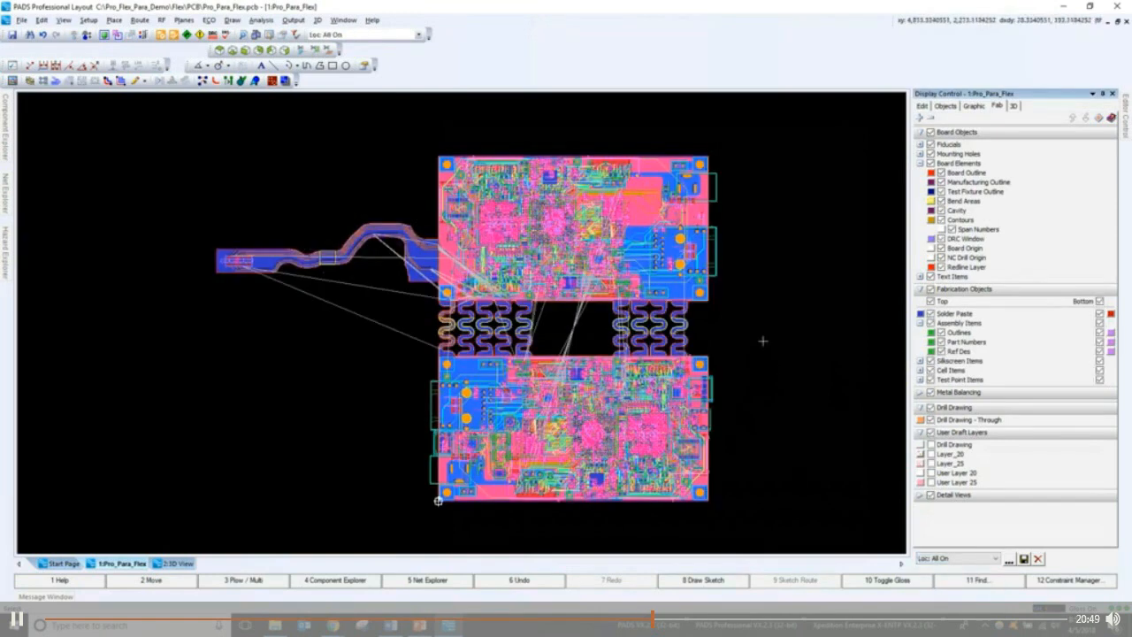
middle_drag(763, 342, 757, 303)
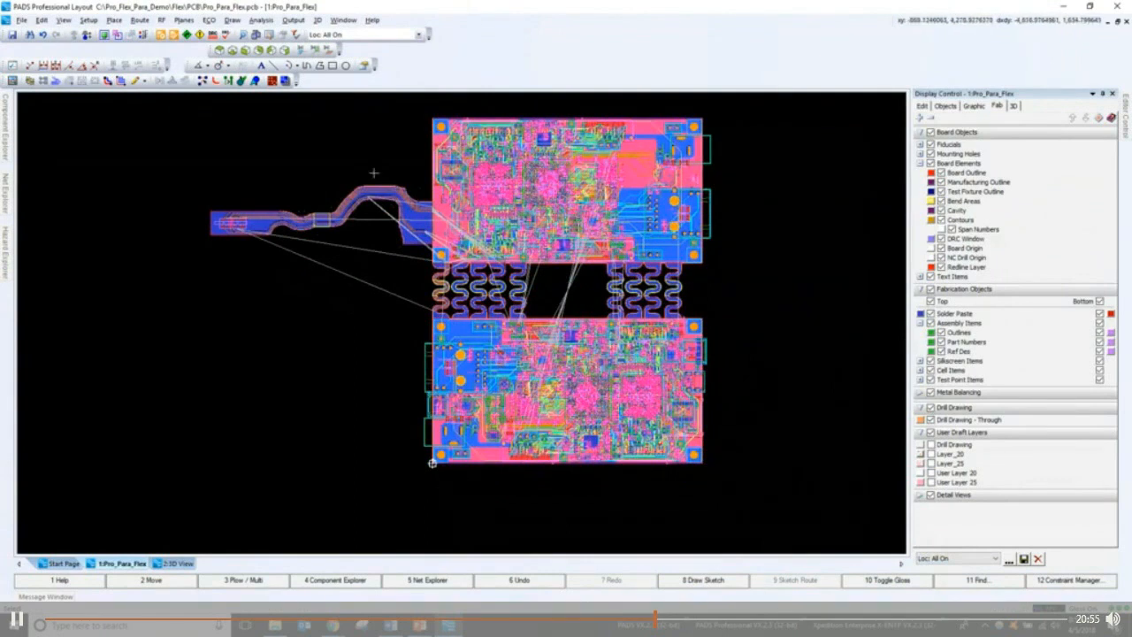
click(327, 200)
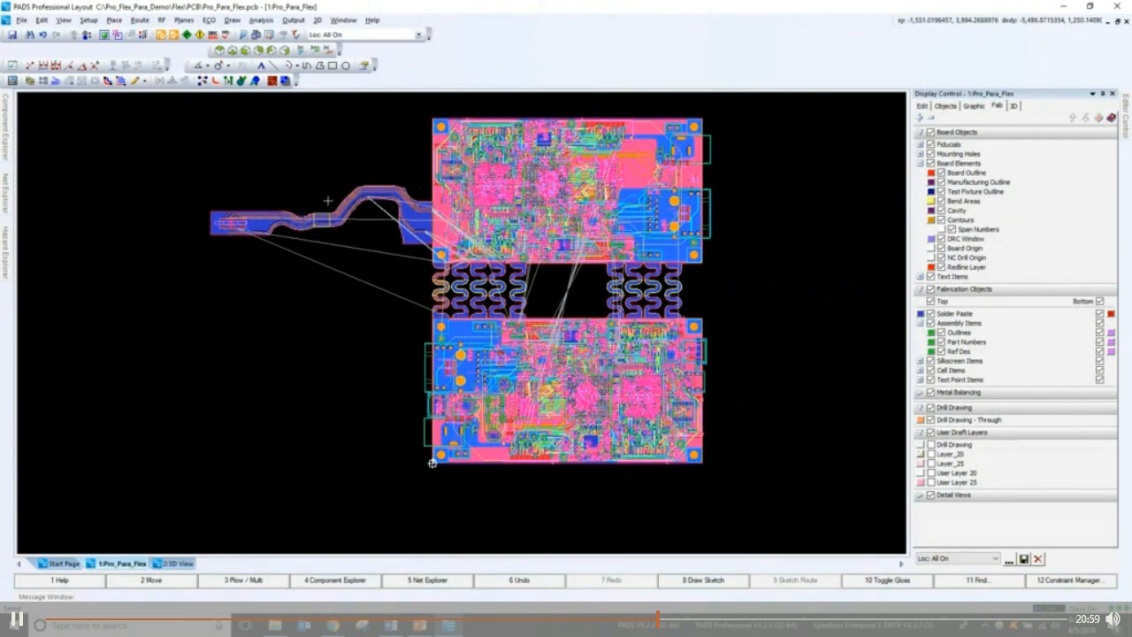
middle_drag(361, 299, 369, 219)
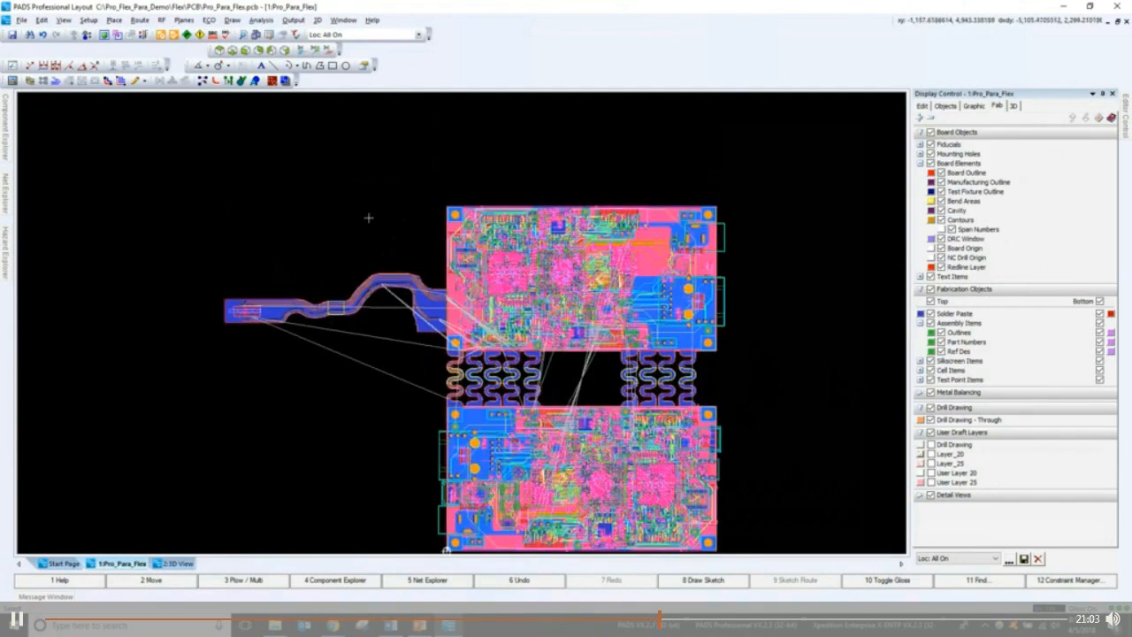
- Show the complete rigid-flex board in the 3D view and examine both its component side and its underside
scroll(369, 217, down, 1)
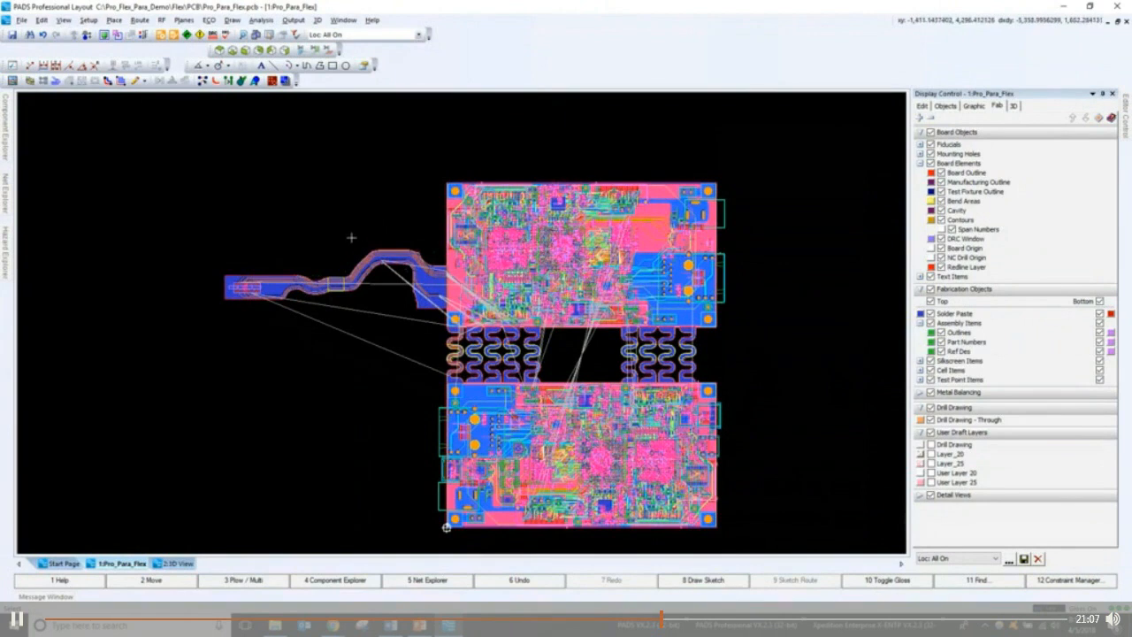
click(170, 564)
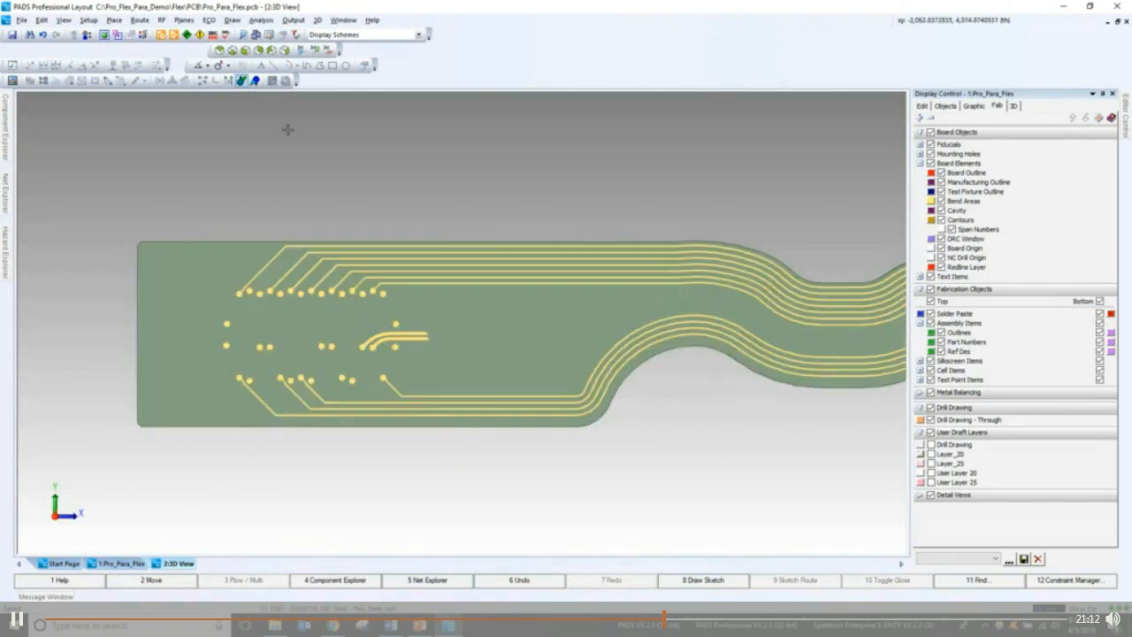
scroll(494, 239, down, 6)
scroll(494, 240, down, 2)
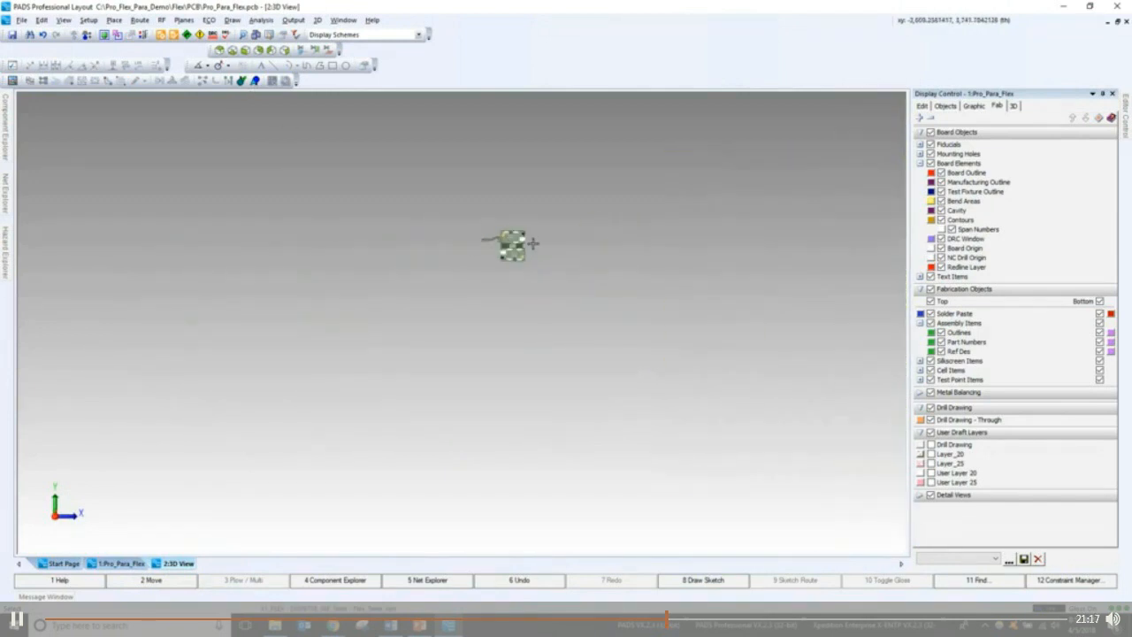
scroll(518, 246, up, 2)
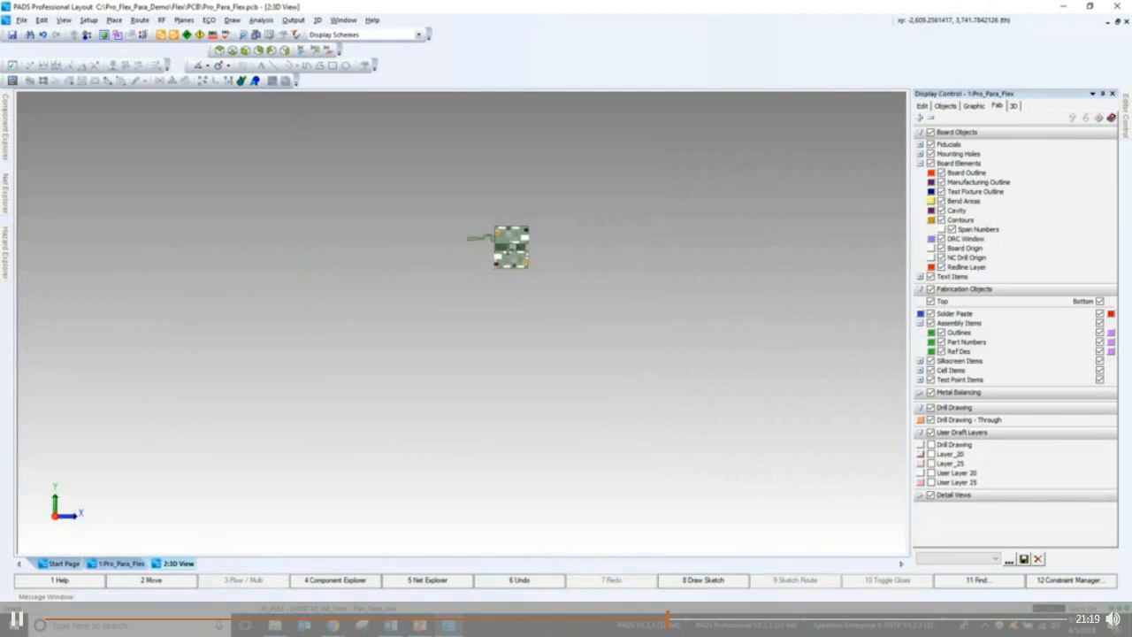
scroll(509, 250, up, 1)
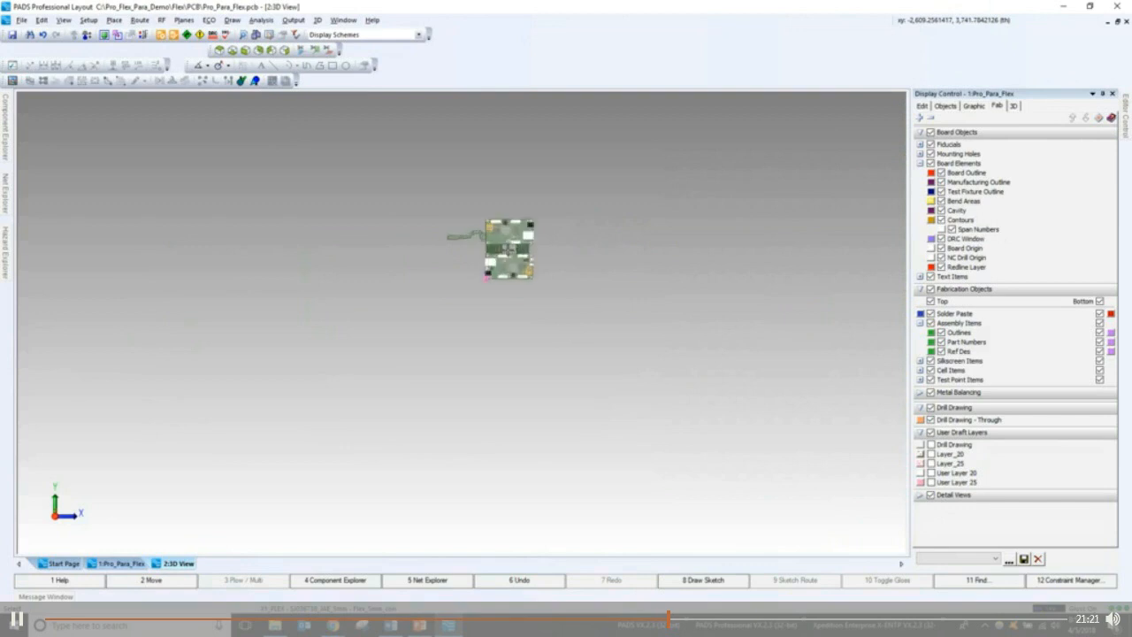
scroll(508, 252, up, 5)
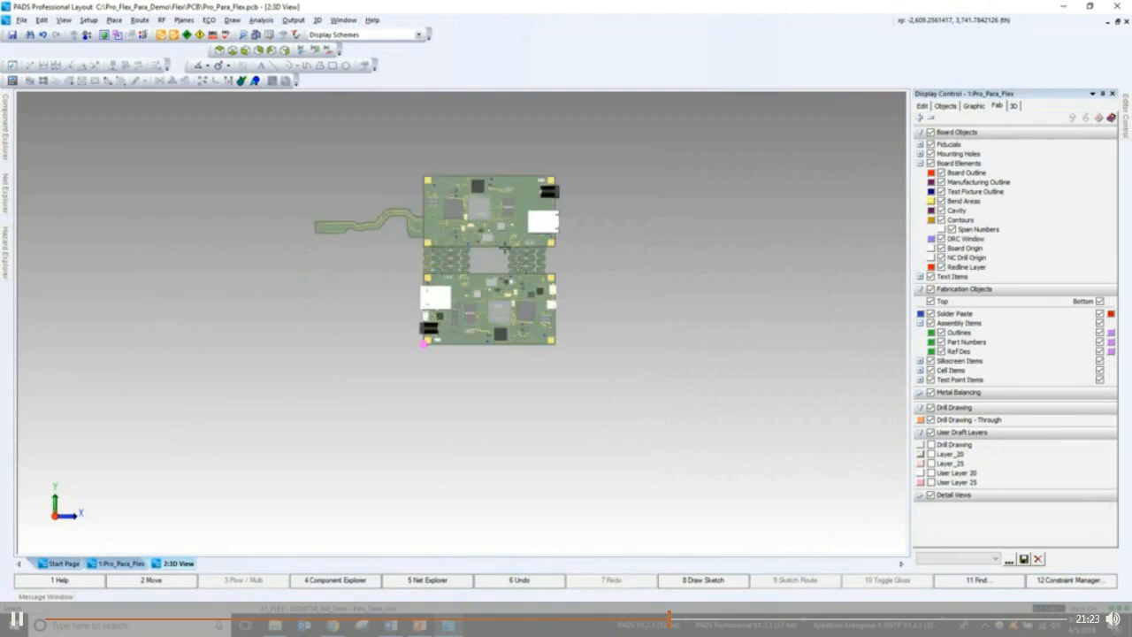
scroll(505, 249, up, 8)
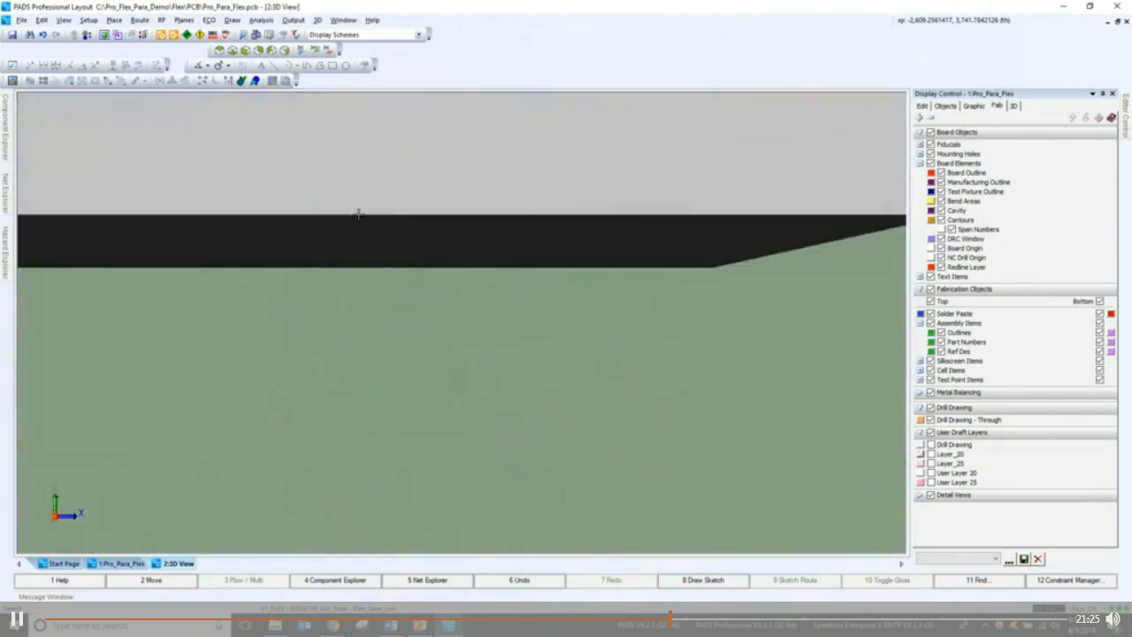
scroll(447, 298, up, 7)
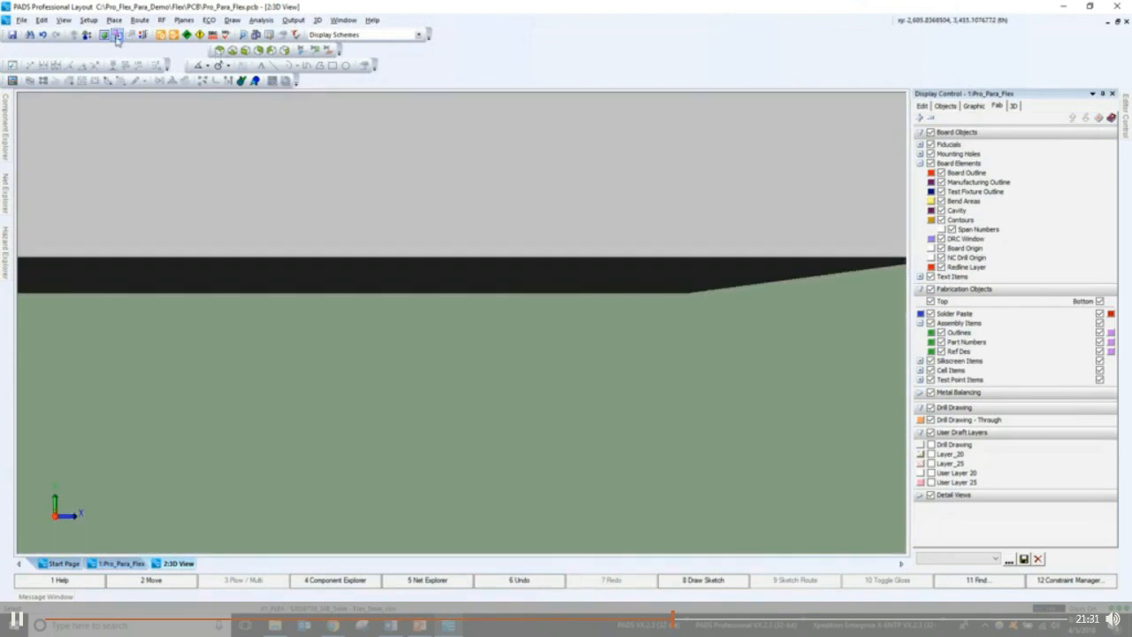
click(104, 35)
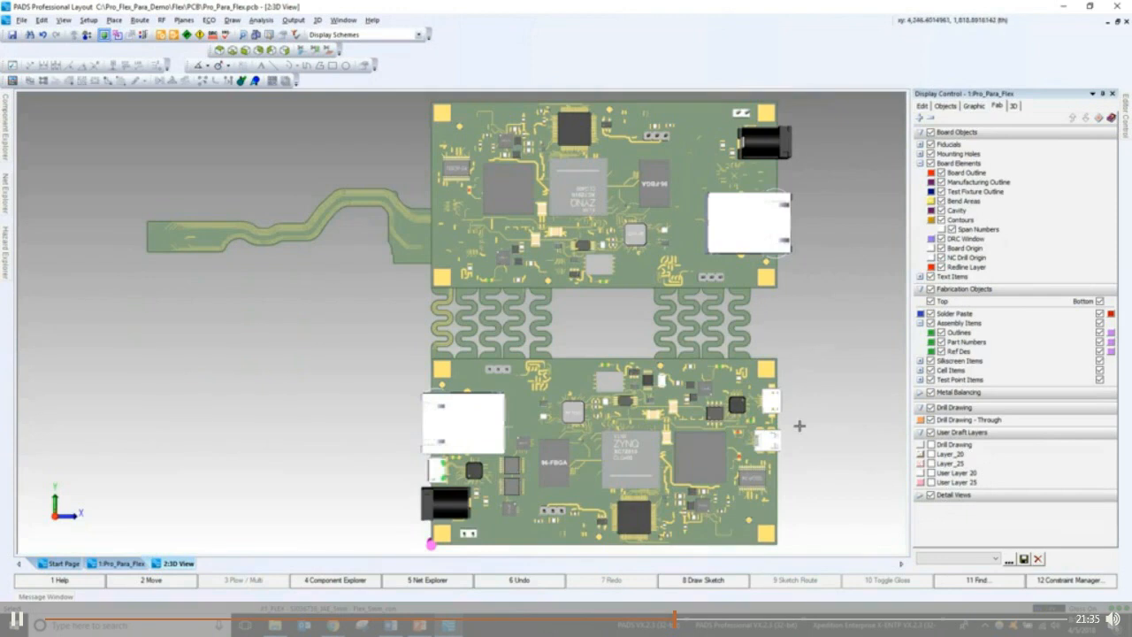
middle_drag(799, 487, 799, 437)
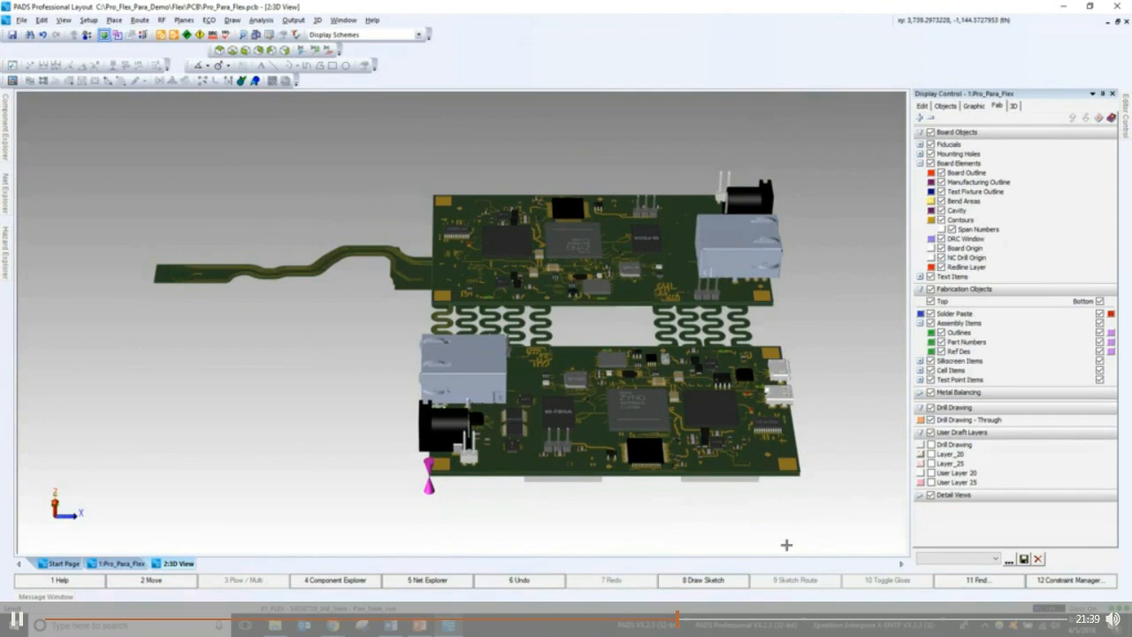
middle_drag(794, 525, 781, 377)
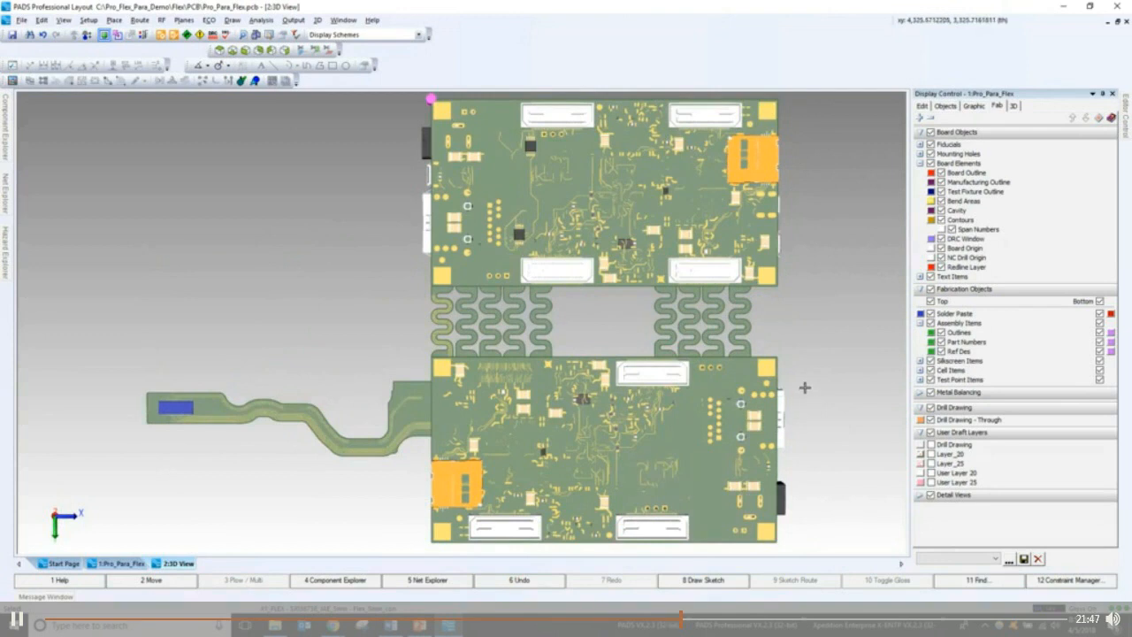
middle_drag(800, 472, 803, 262)
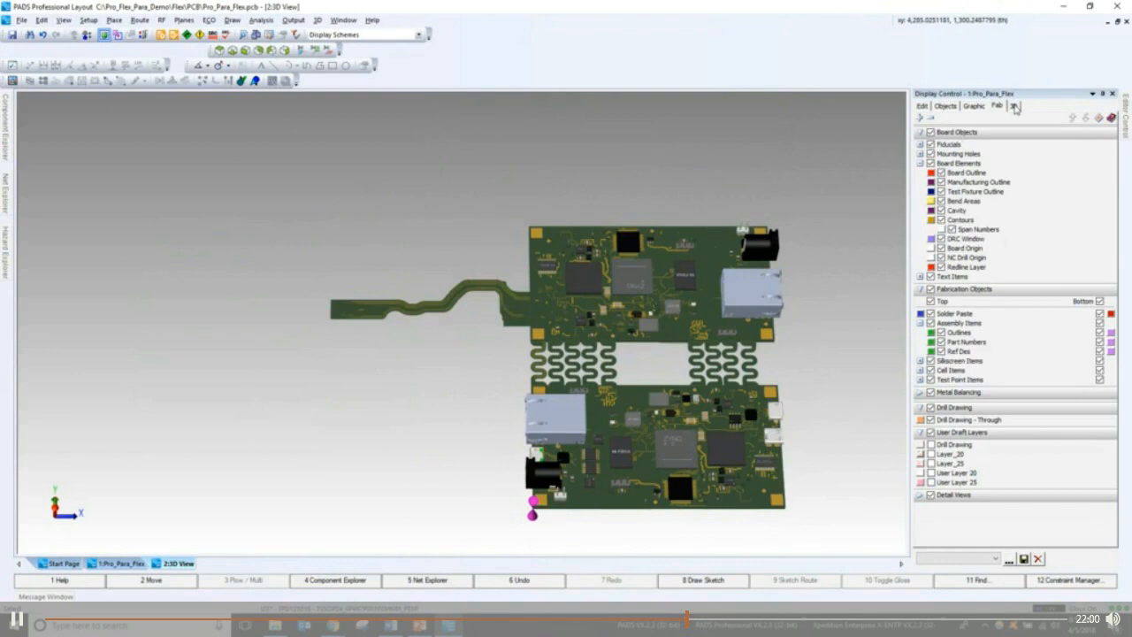
- Enable Flex Bend in the 3D display options and examine the folded board assembly from several directions
click(1014, 107)
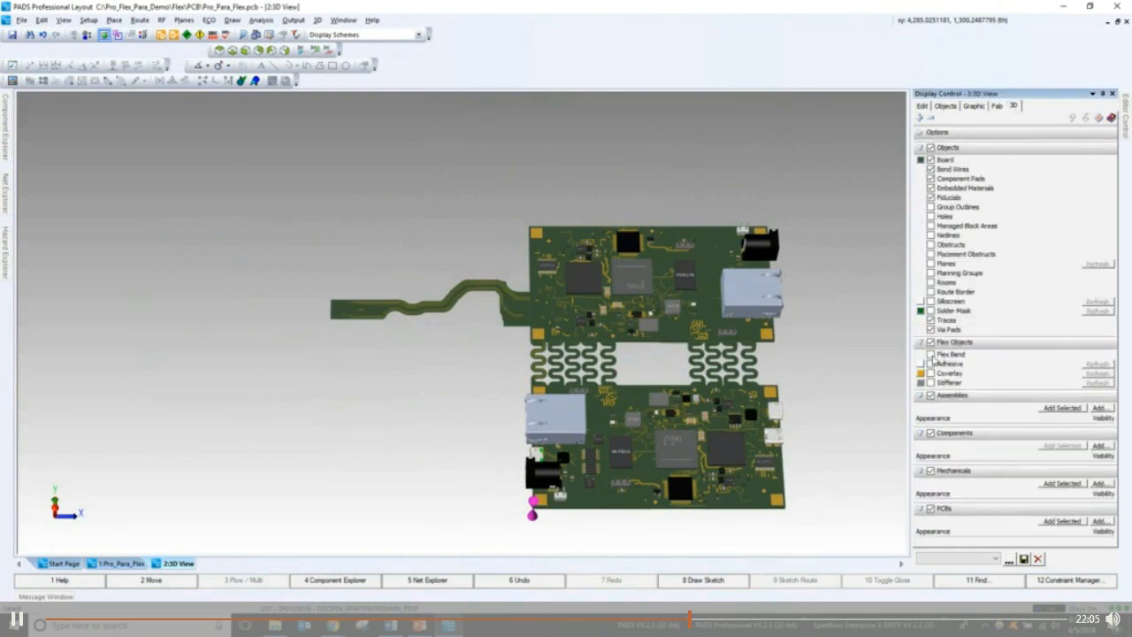
click(930, 354)
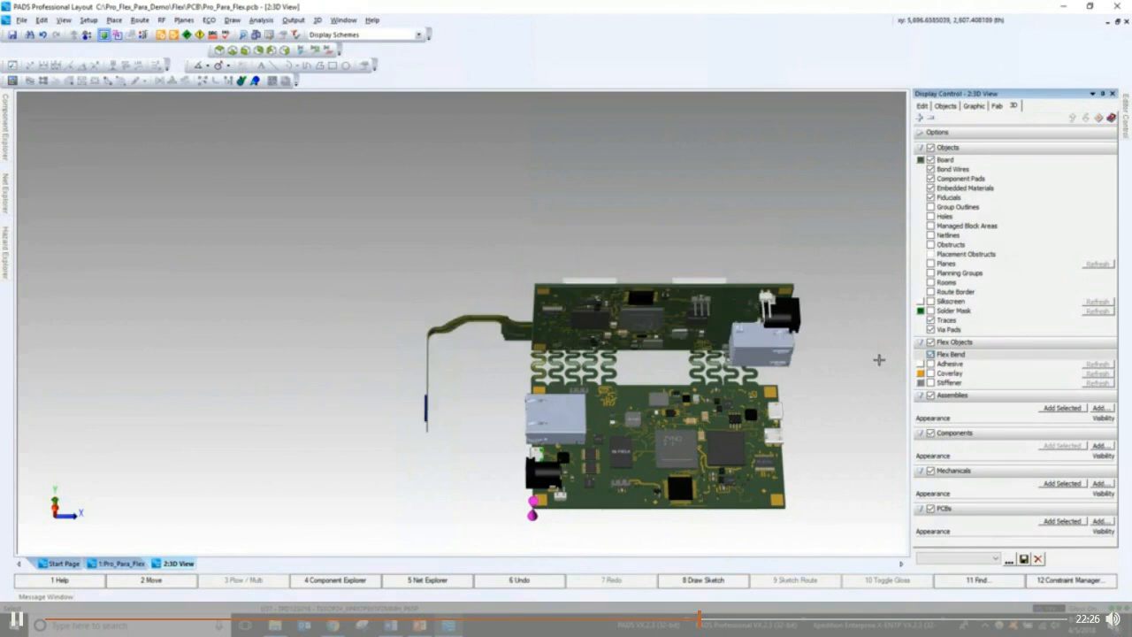
middle_drag(778, 534, 766, 476)
middle_drag(646, 451, 654, 449)
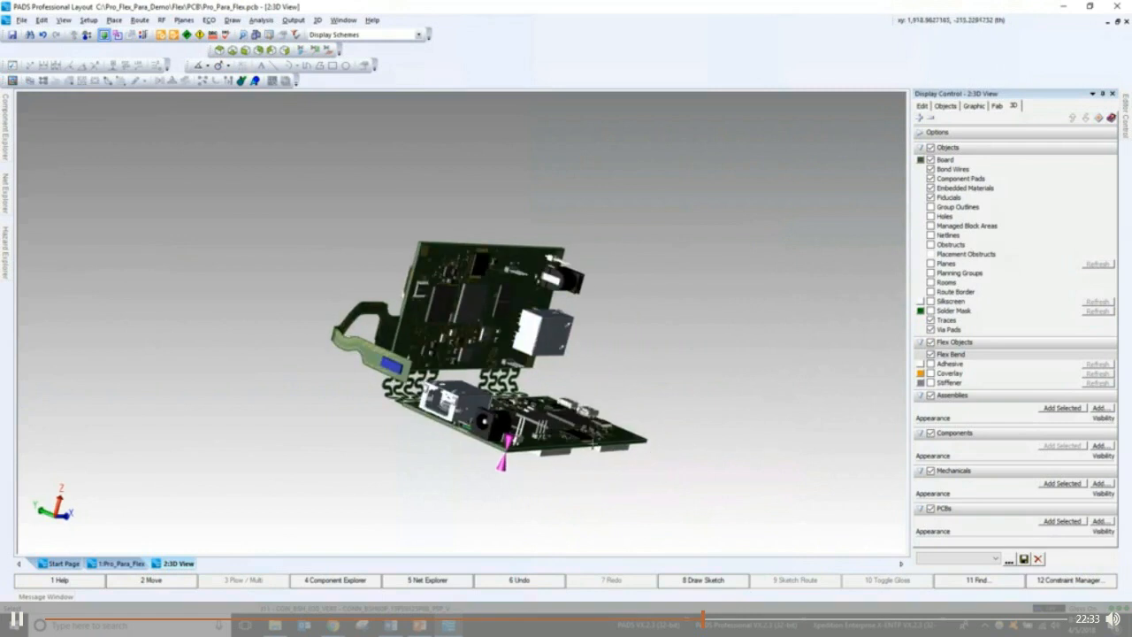
middle_drag(688, 411, 619, 405)
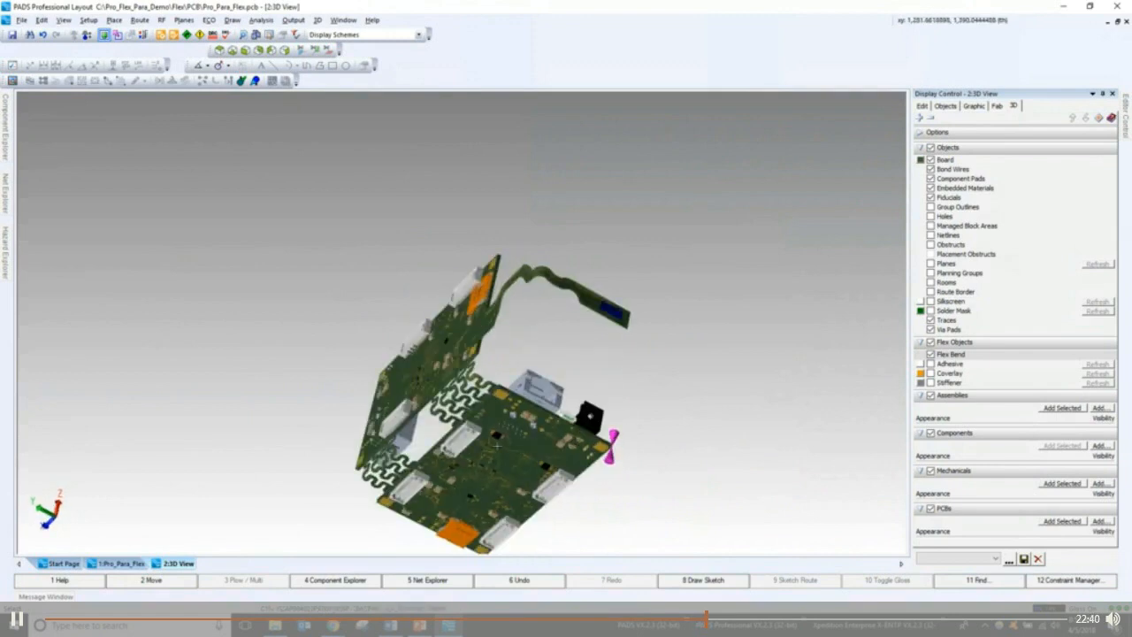
scroll(496, 444, up, 2)
middle_drag(622, 390, 584, 466)
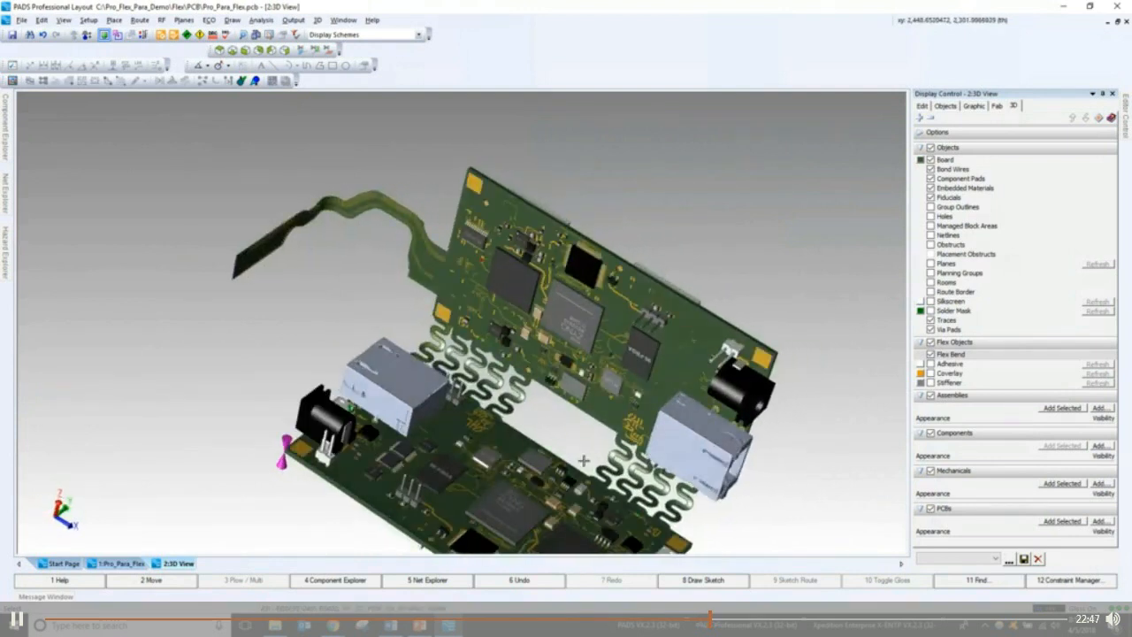
- Tile the 3D view and the PCB layout vertically so that both are shown side by side
click(343, 19)
click(362, 113)
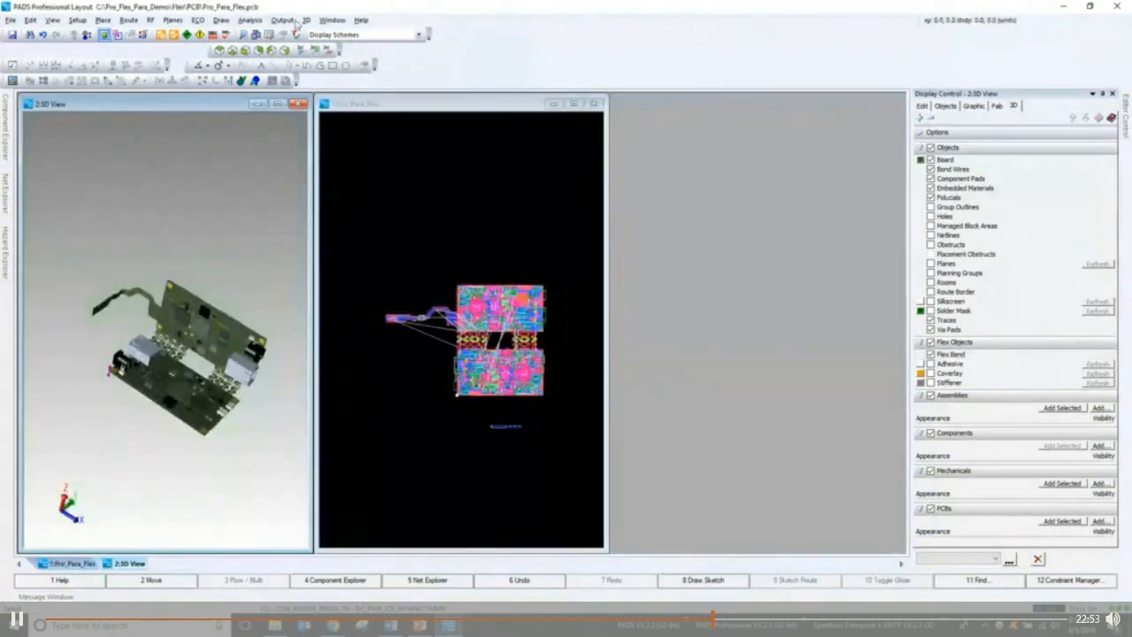
click(306, 19)
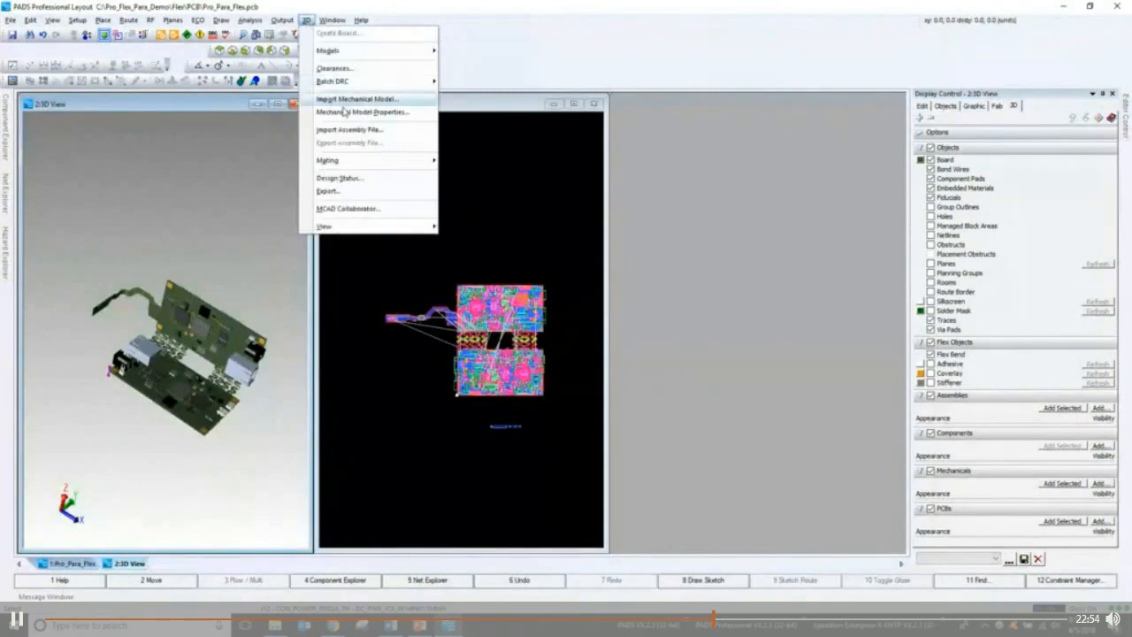
click(343, 19)
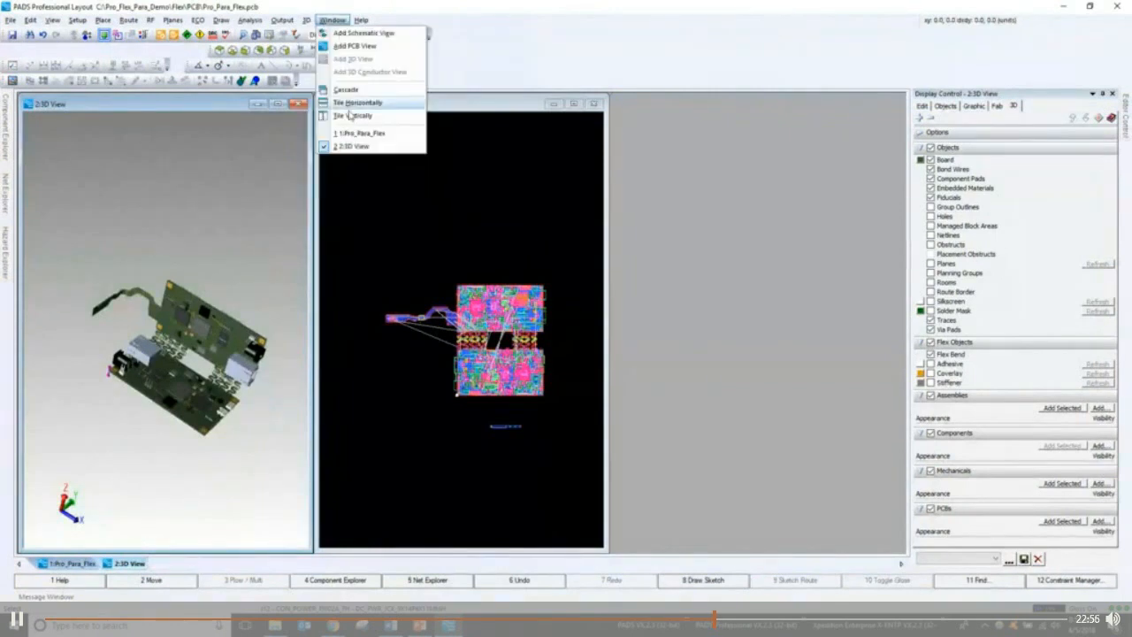
click(352, 115)
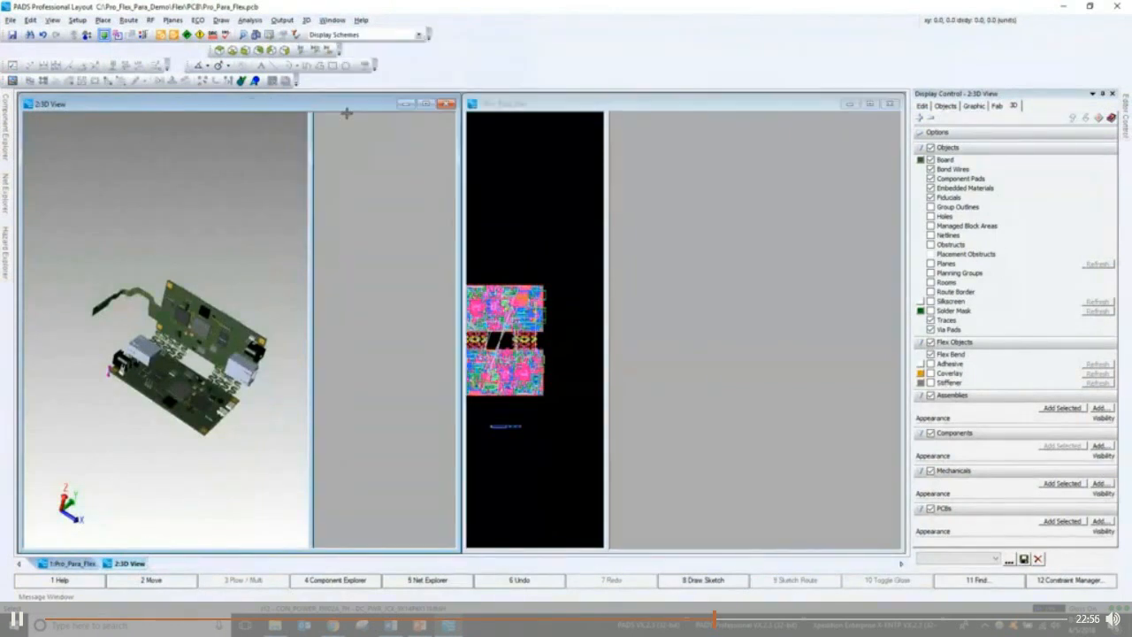
scroll(670, 456, up, 2)
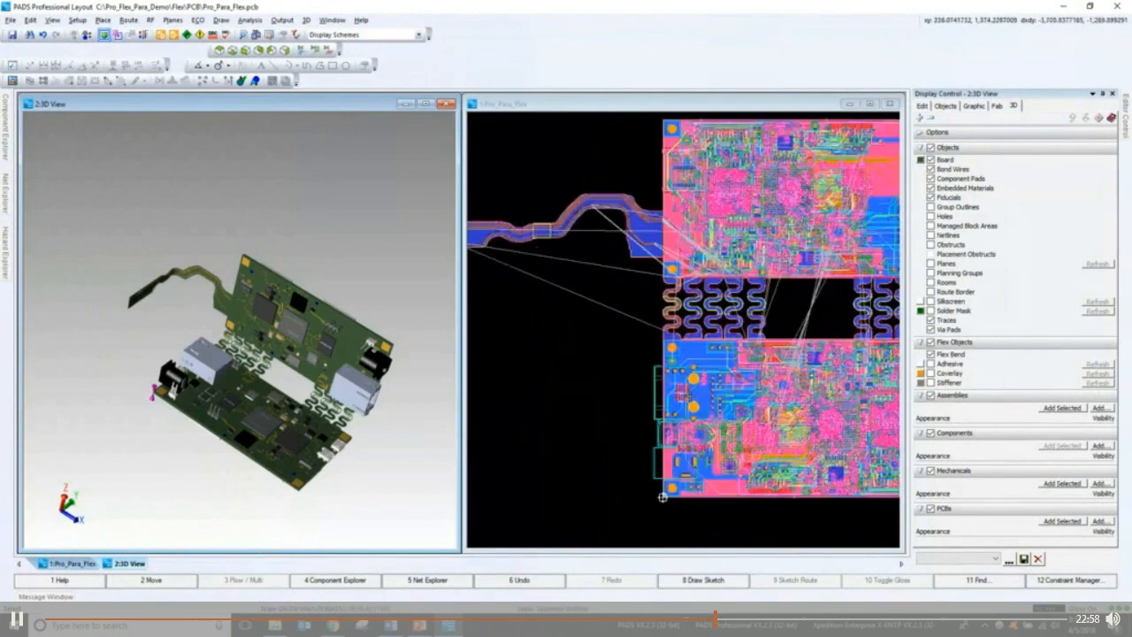
- Apply the Sys: Min Contents scheme to the layout and open the properties of the bend area crossing the serpentine flex outlines, clear of both views
click(955, 558)
click(953, 579)
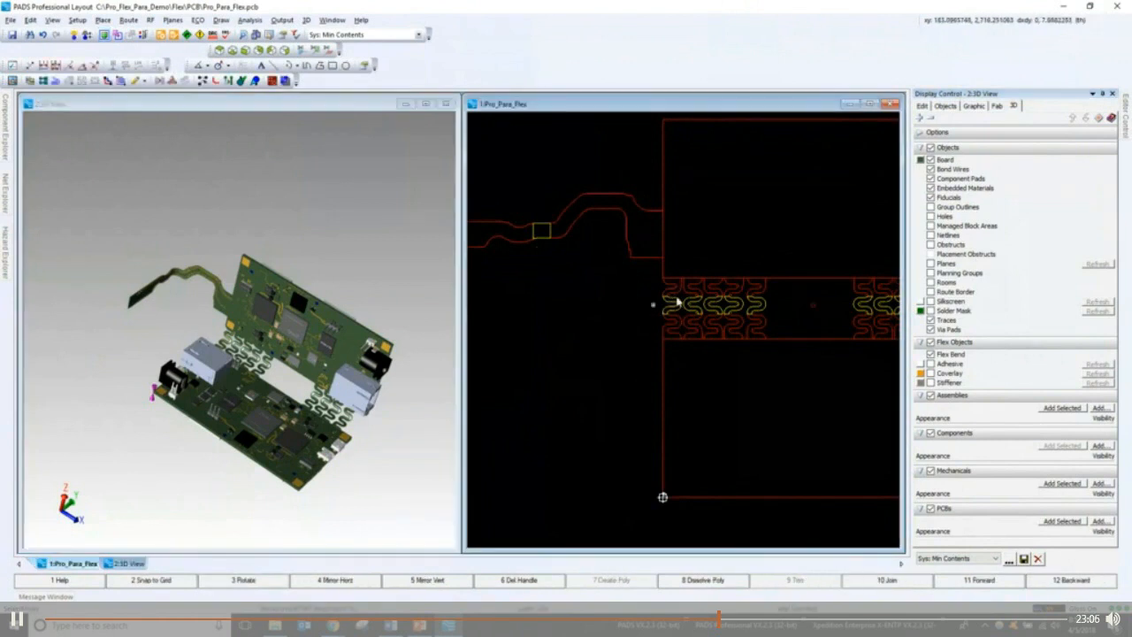
click(678, 303)
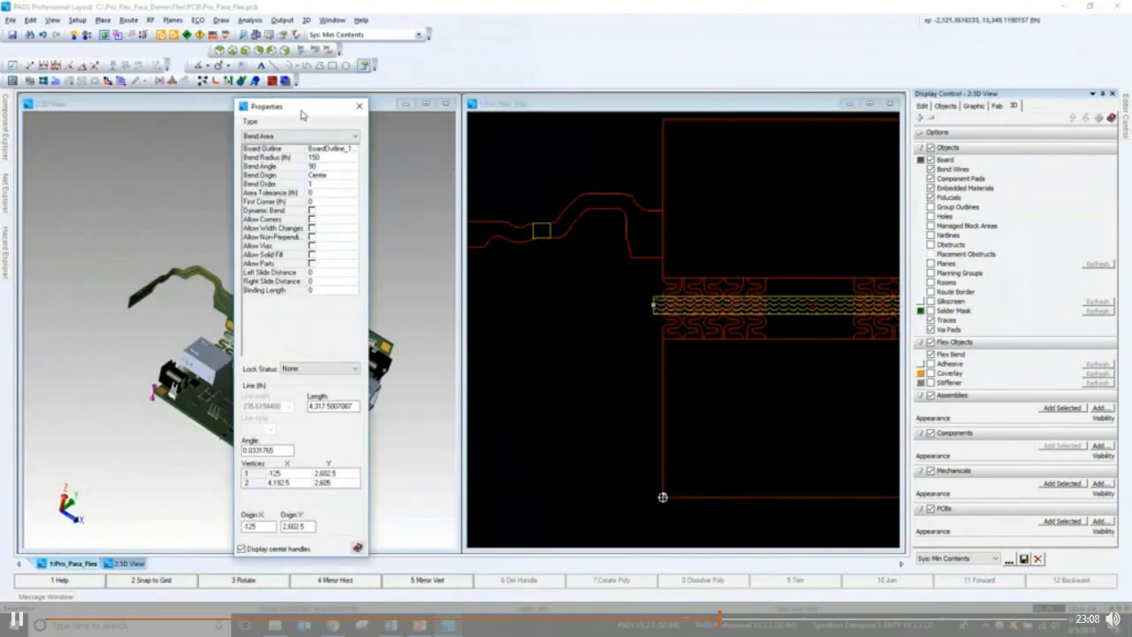
drag(302, 111, 576, 110)
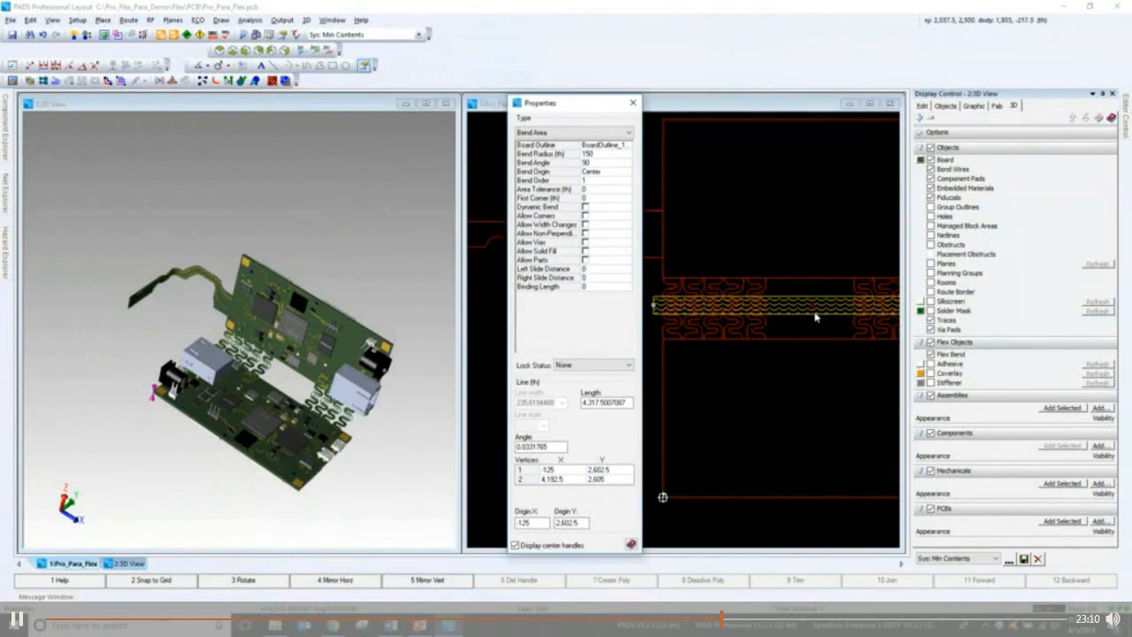
scroll(771, 308, down, 2)
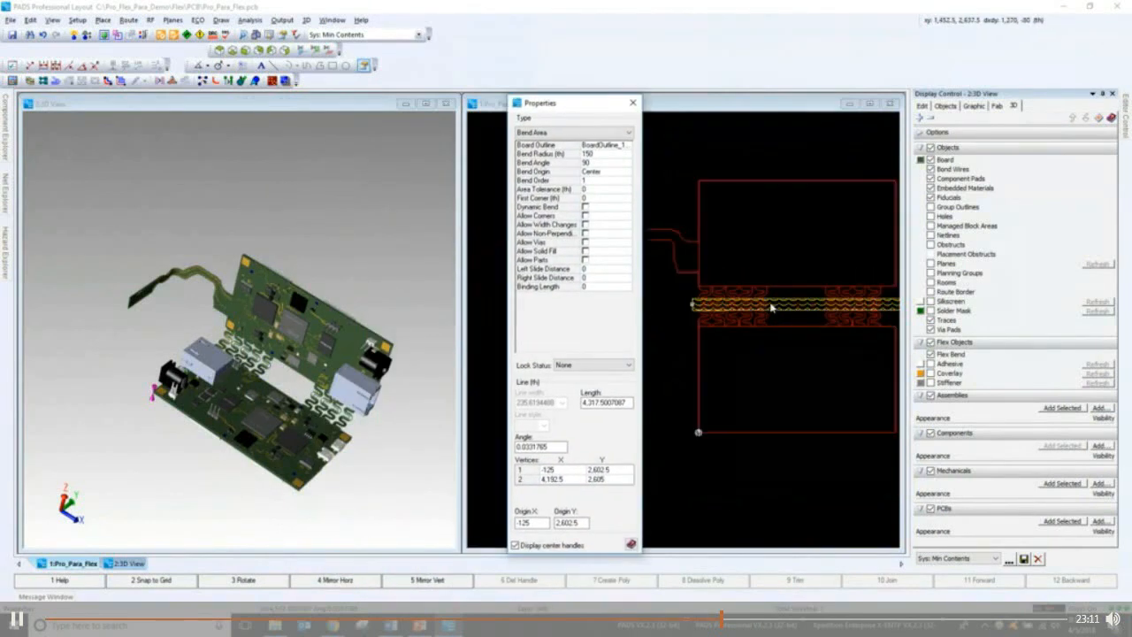
click(1103, 94)
drag(568, 107, 975, 107)
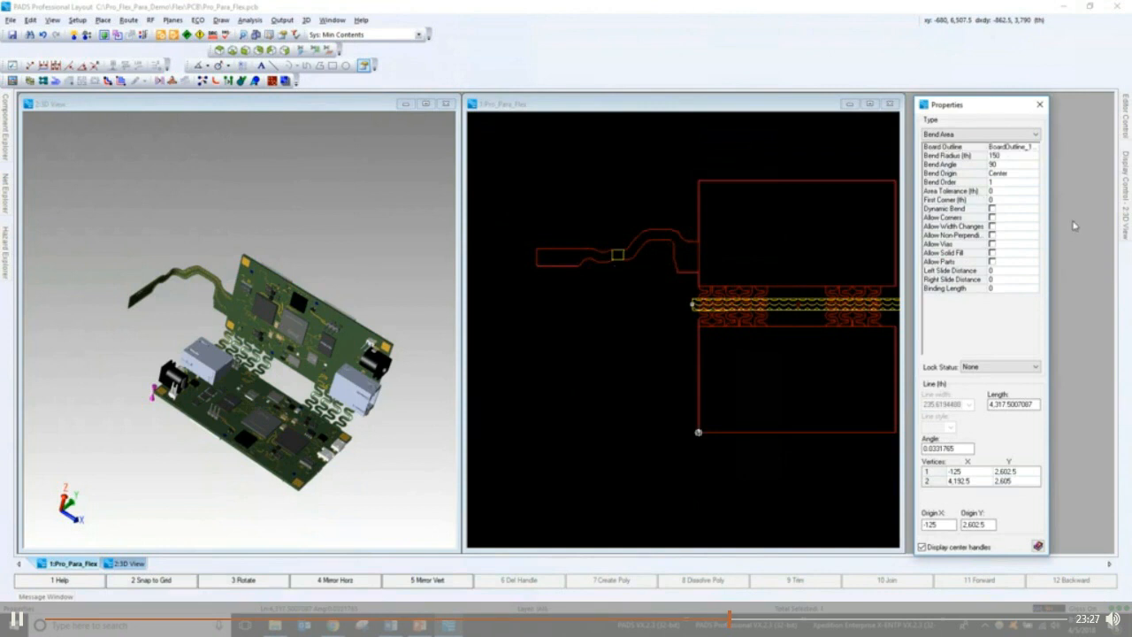
- Set the bend angle of the bend area crossing the serpentine flex outlines to 45, with the 3D board turned to a side view
click(1030, 165)
click(382, 480)
mouse_move(382, 481)
middle_down()
mouse_move(377, 435)
mouse_move(348, 436)
mouse_move(351, 425)
middle_up()
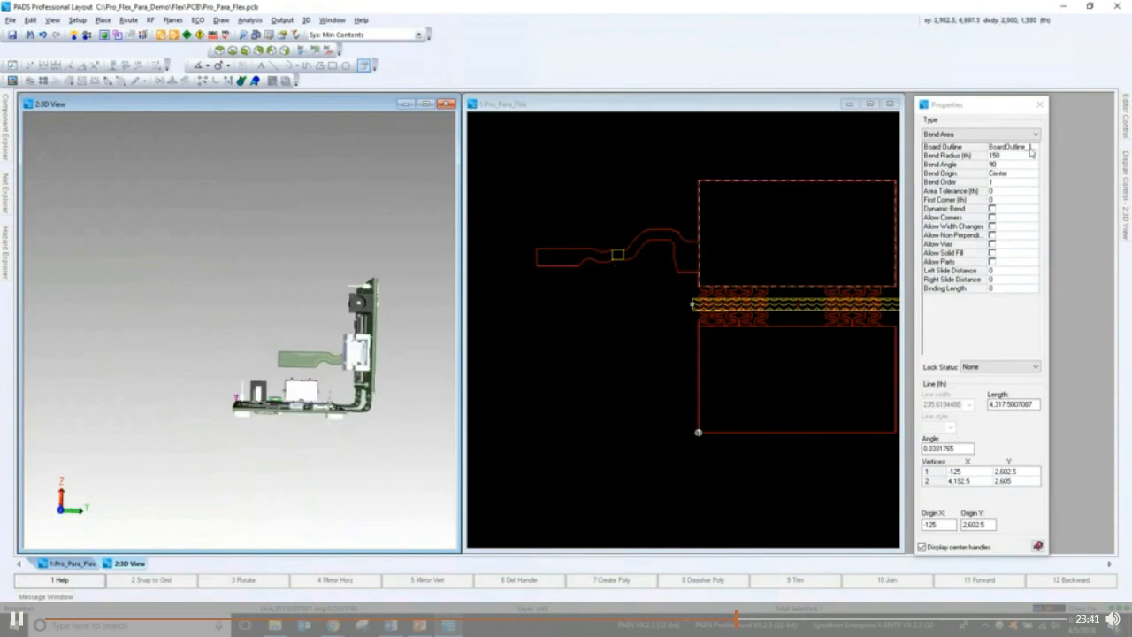
click(997, 164)
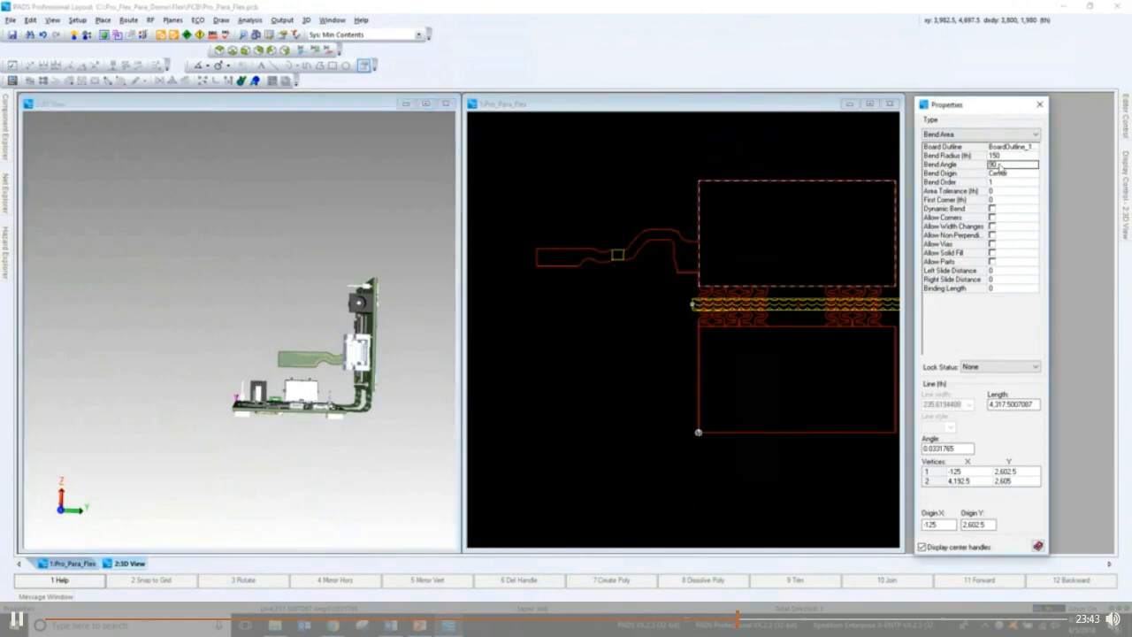
double_click(993, 165)
text(45)
key(Return)
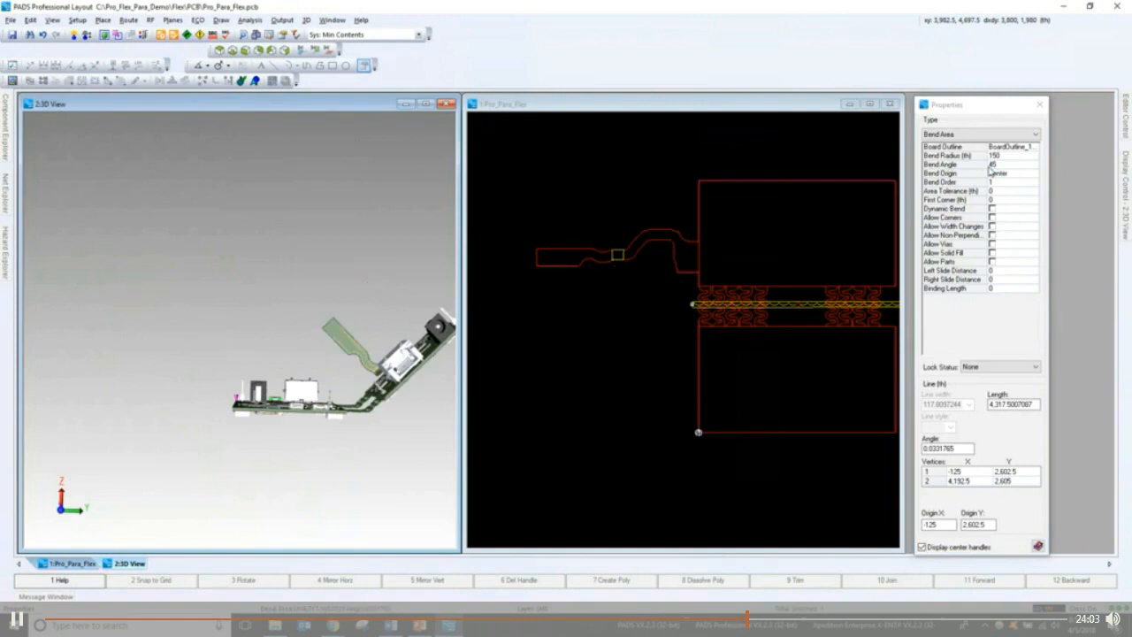
- Inspect the folded 3D board from several angles, and set the serpentine bend area's bend angle to 120
middle_drag(399, 428, 405, 433)
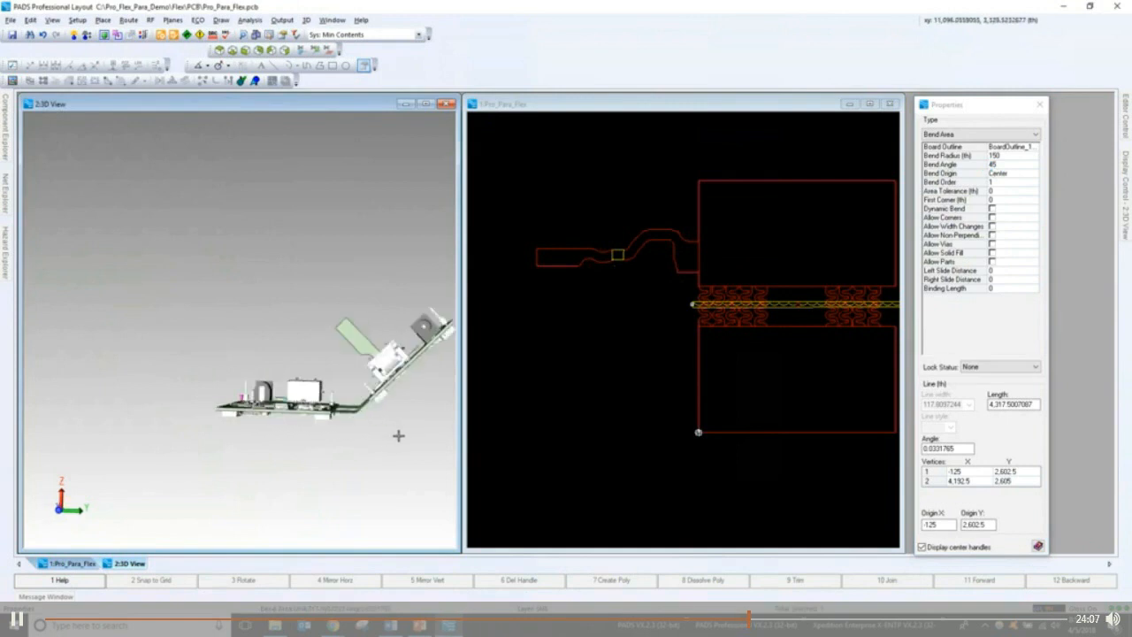
scroll(399, 435, up, 2)
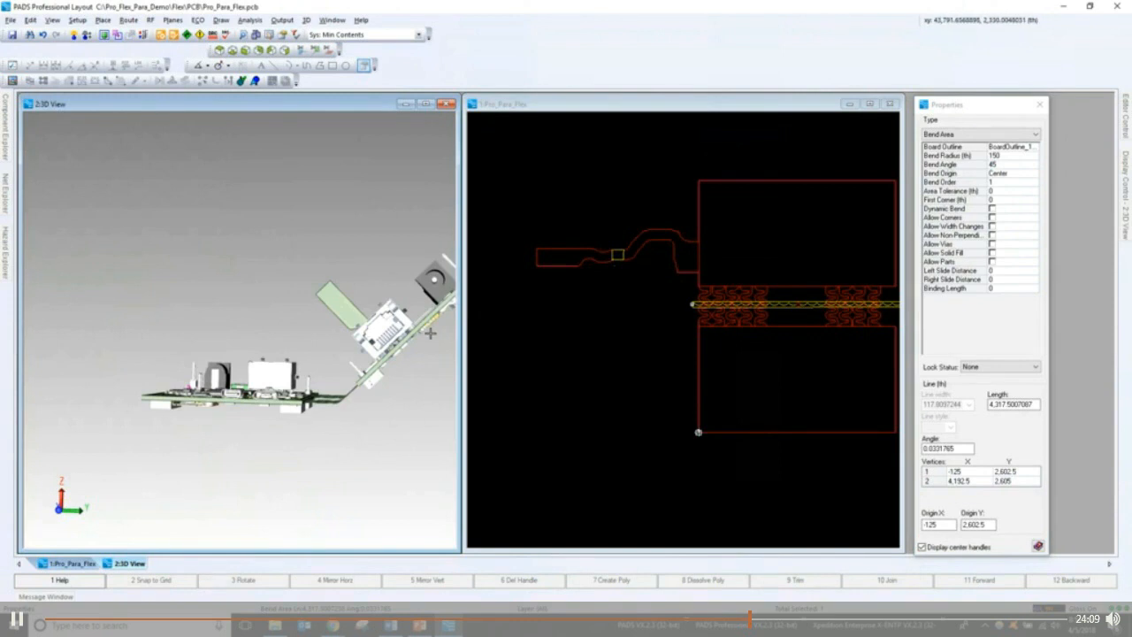
middle_drag(412, 336, 391, 326)
scroll(357, 324, down, 2)
middle_drag(310, 316, 375, 360)
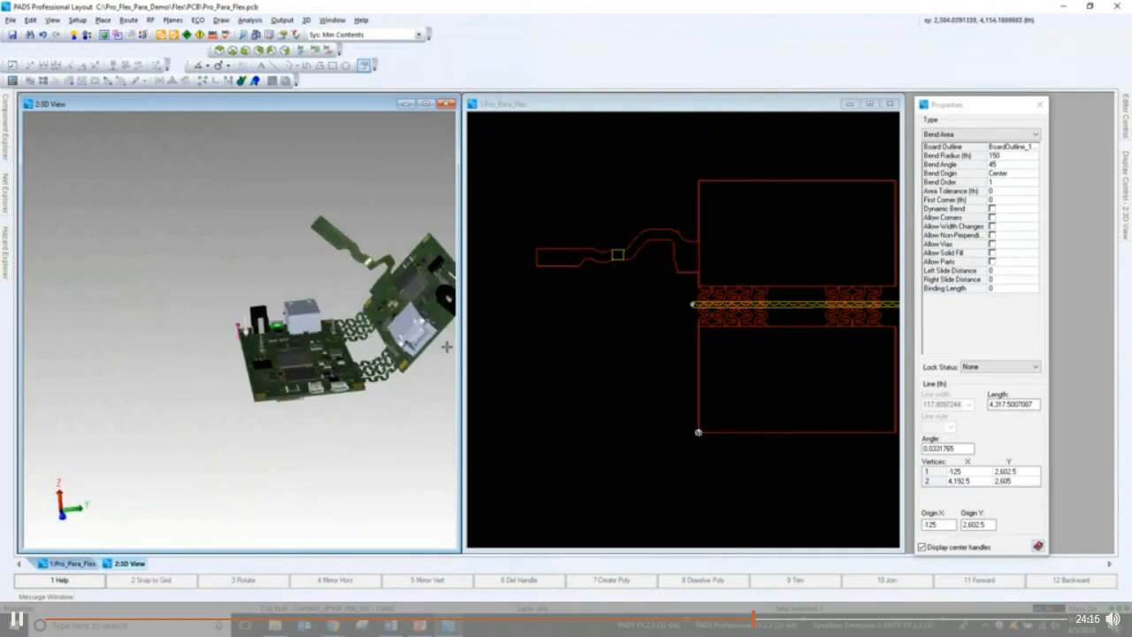
click(1004, 165)
double_click(1005, 165)
text(120)
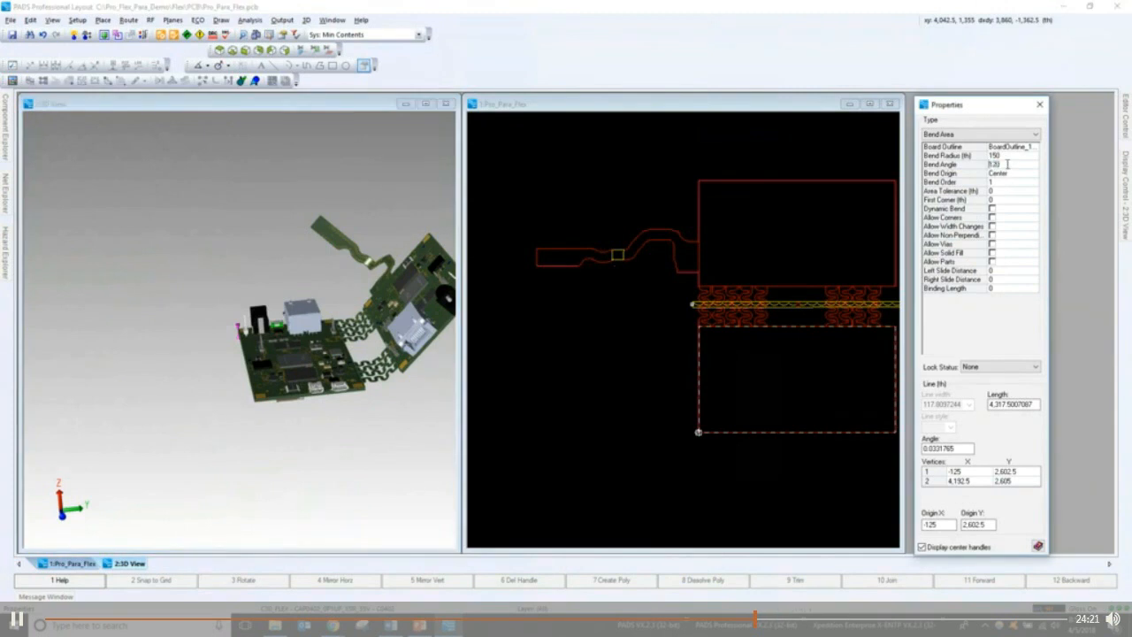
key(Return)
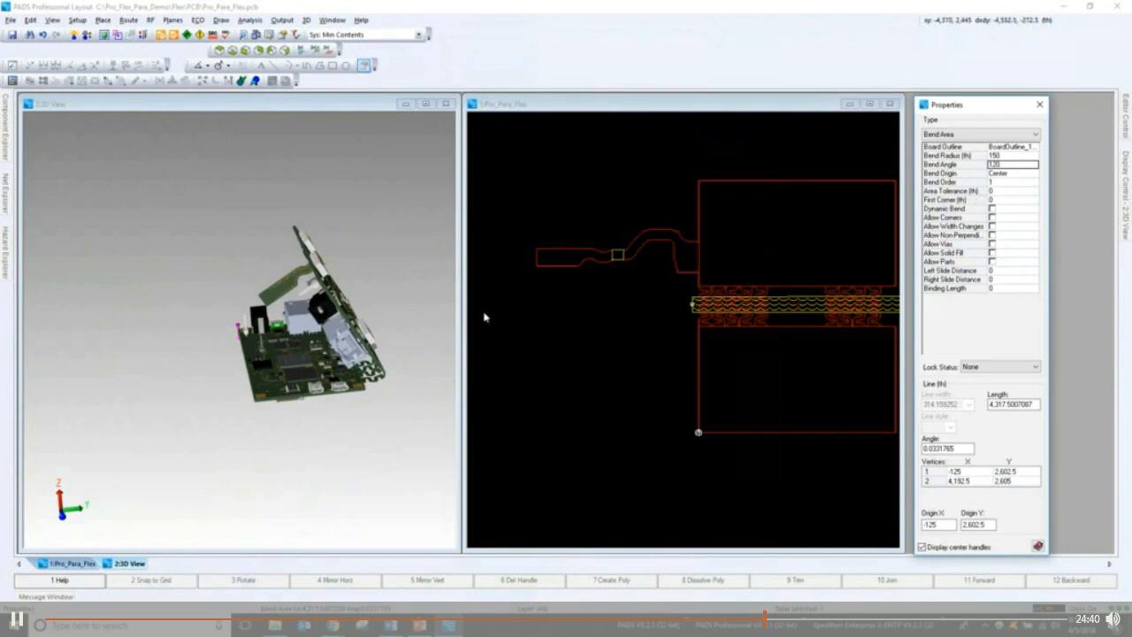
- Move the properties aside, maximize the 3D view, and turn the folded board to a close view of the facing connectors
drag(960, 107, 1026, 111)
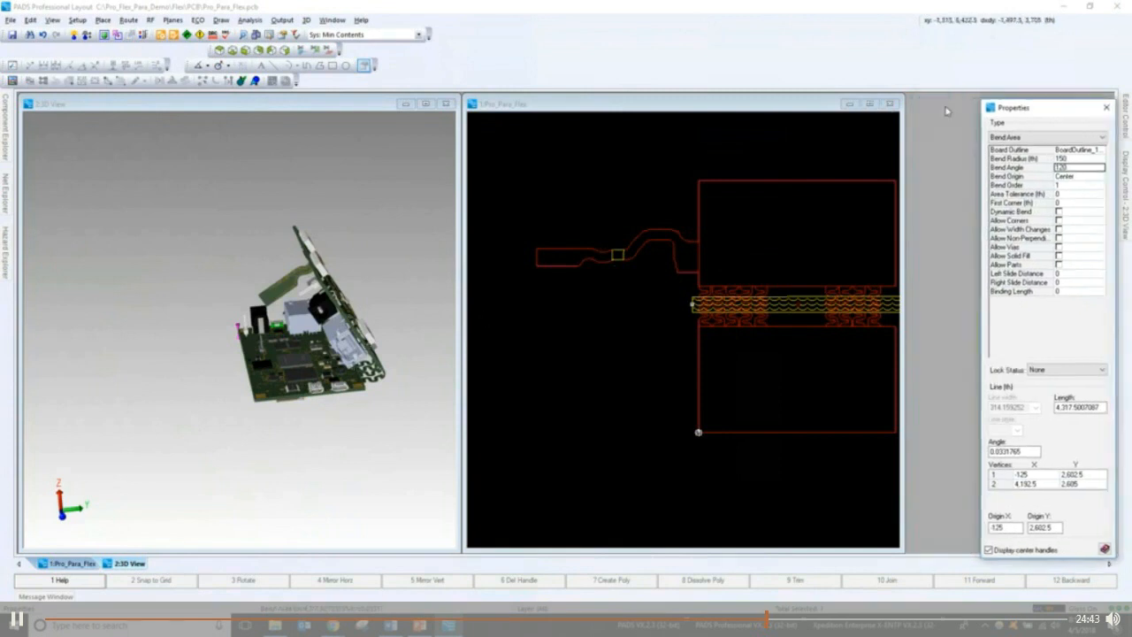
click(426, 105)
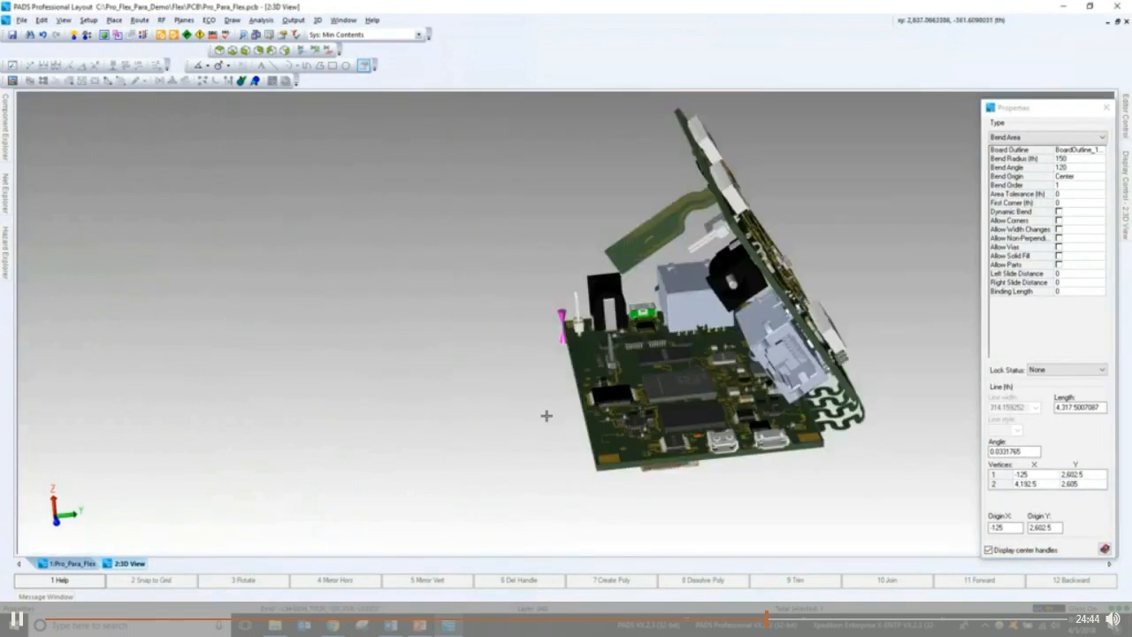
middle_drag(565, 411, 798, 392)
middle_drag(415, 392, 619, 381)
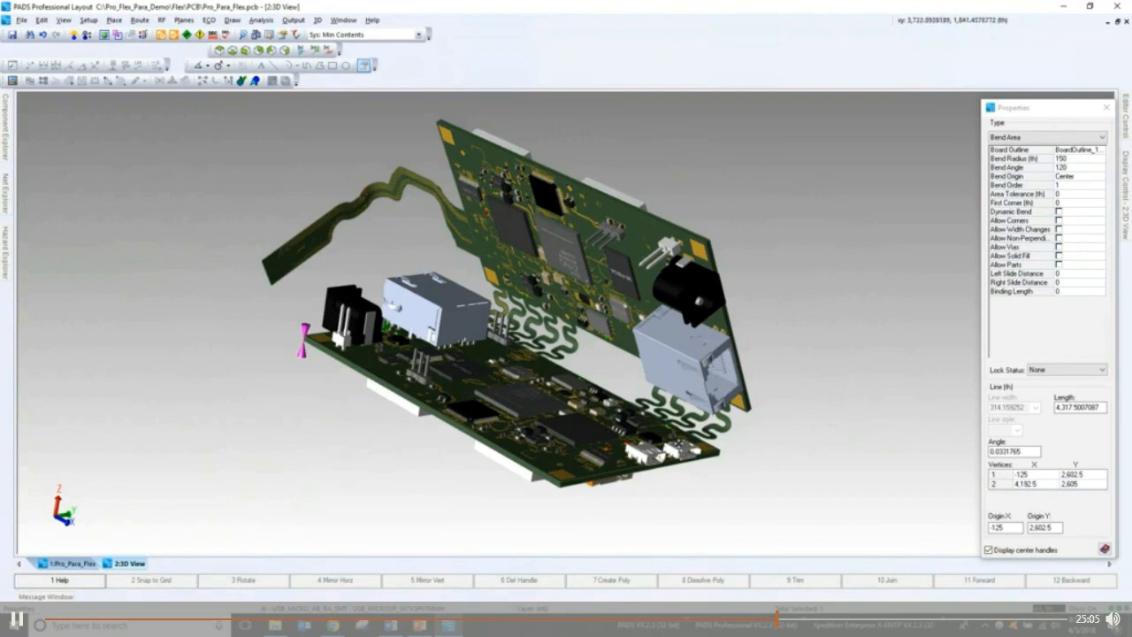
middle_drag(721, 457, 720, 420)
scroll(721, 451, up, 5)
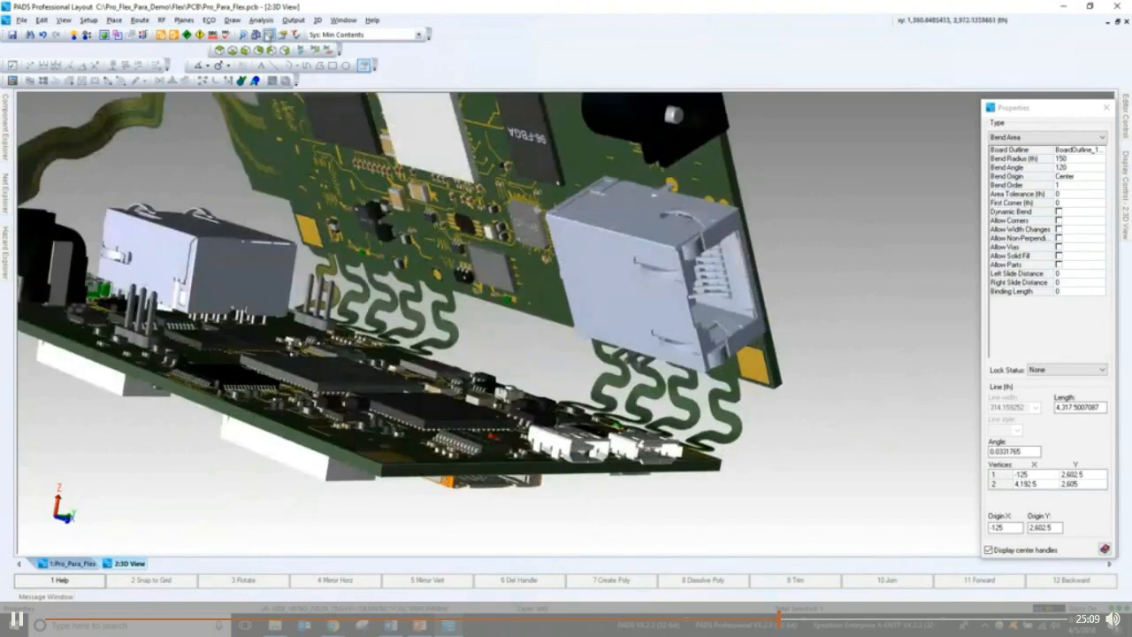
- Show the 3D General tools and measure the distance between the upper board's large connector and the micro-USB connector below it
right_click(272, 53)
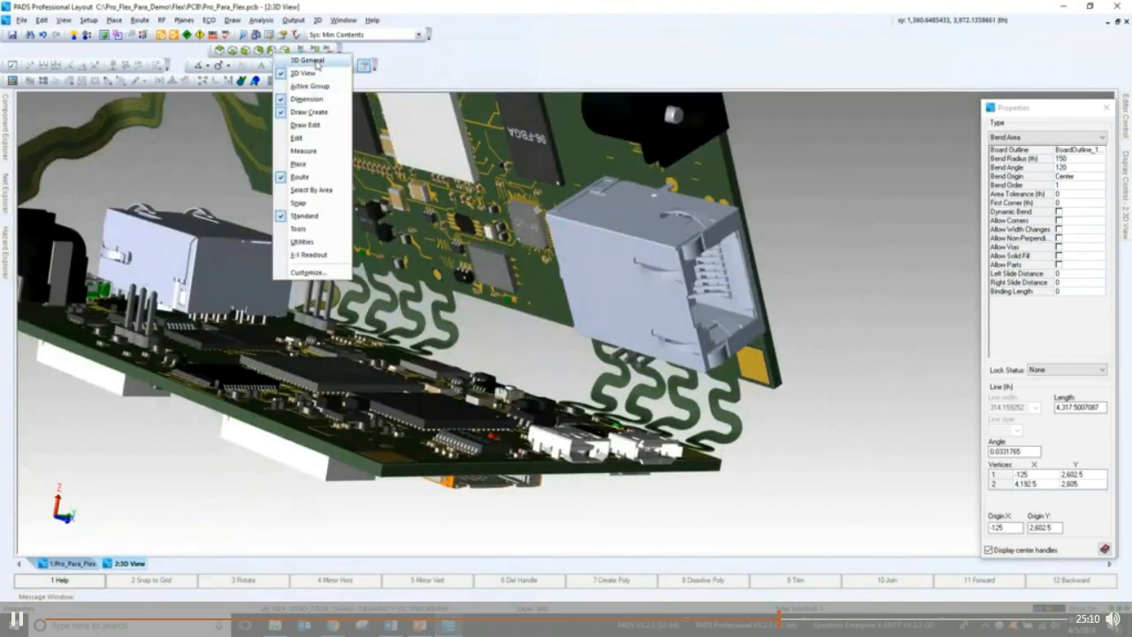
click(318, 74)
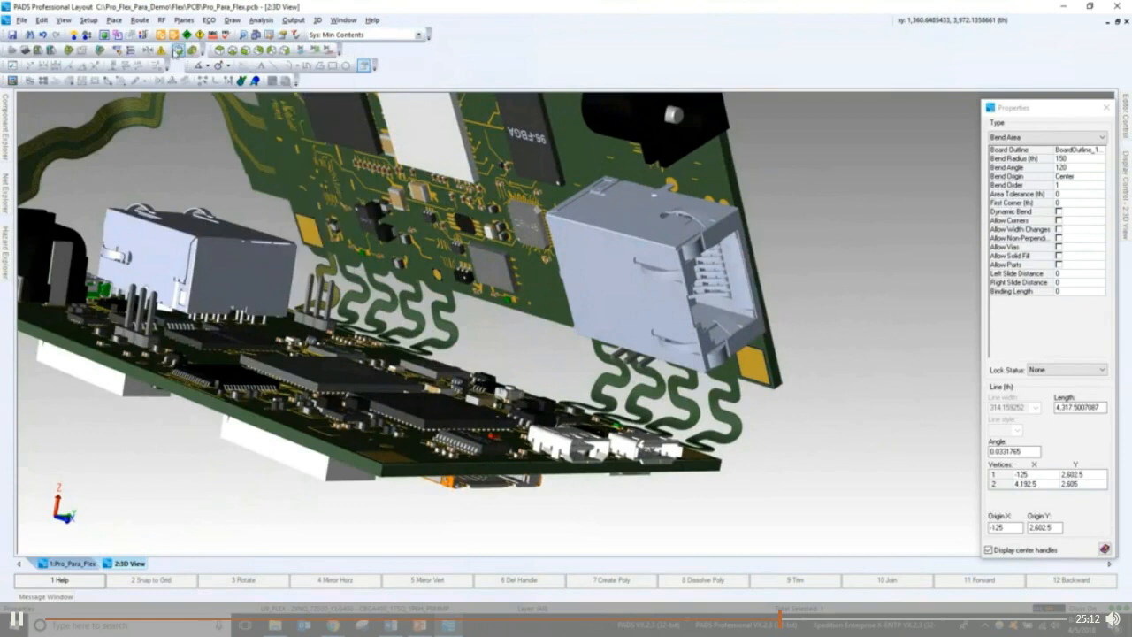
click(117, 50)
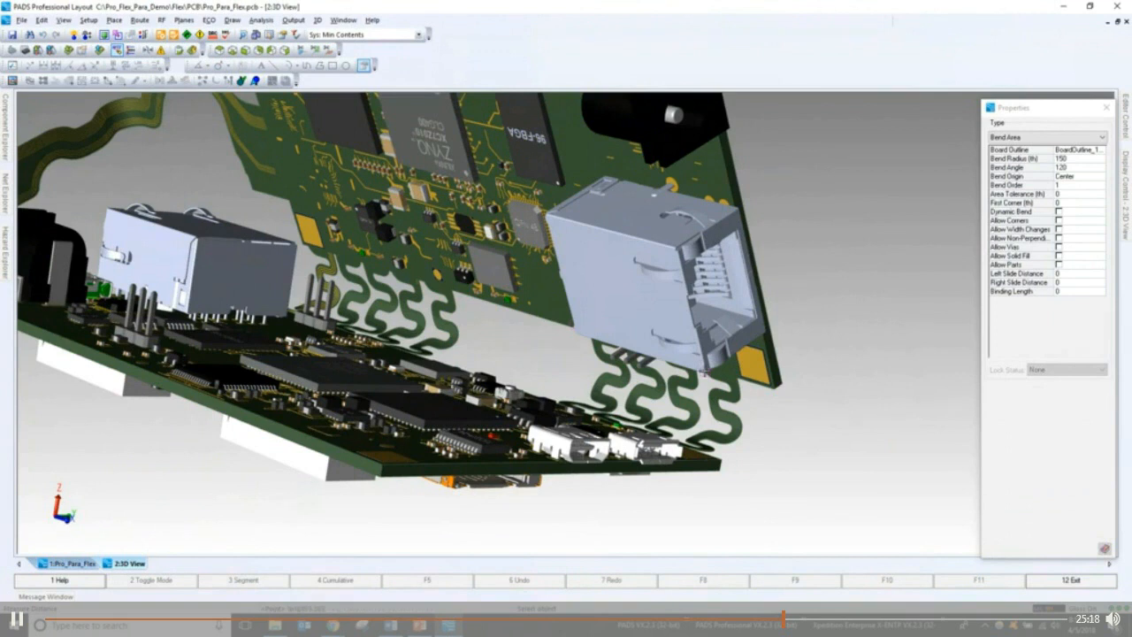
click(699, 380)
click(668, 441)
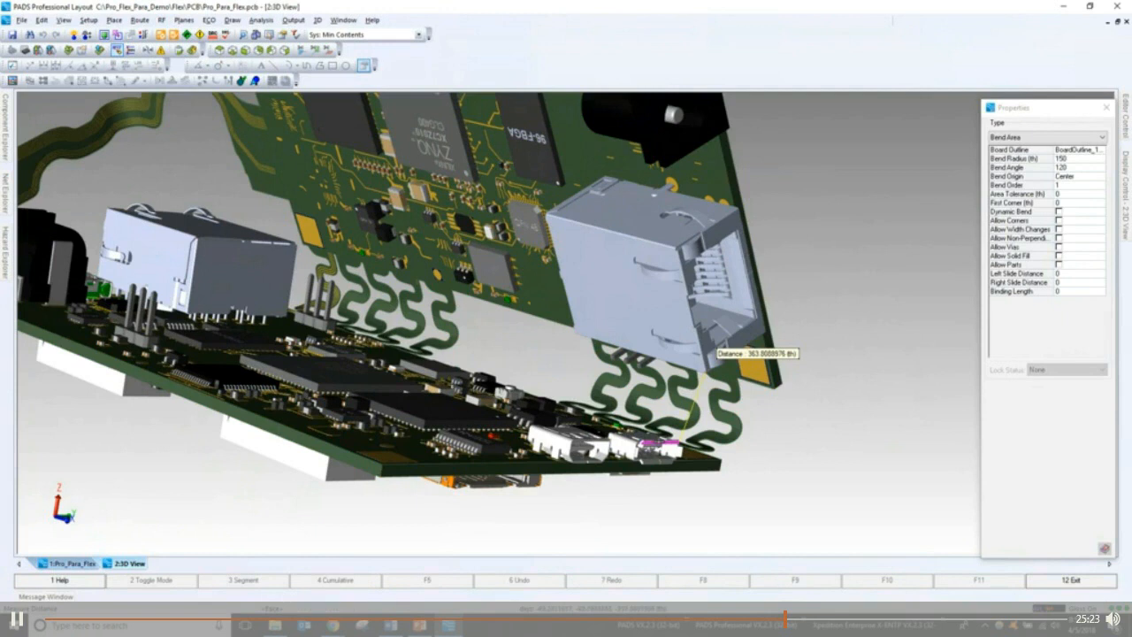
- Measure the minimum distance between the upper board's connector pins and the lower board, and view the whole folded assembly
scroll(663, 446, up, 3)
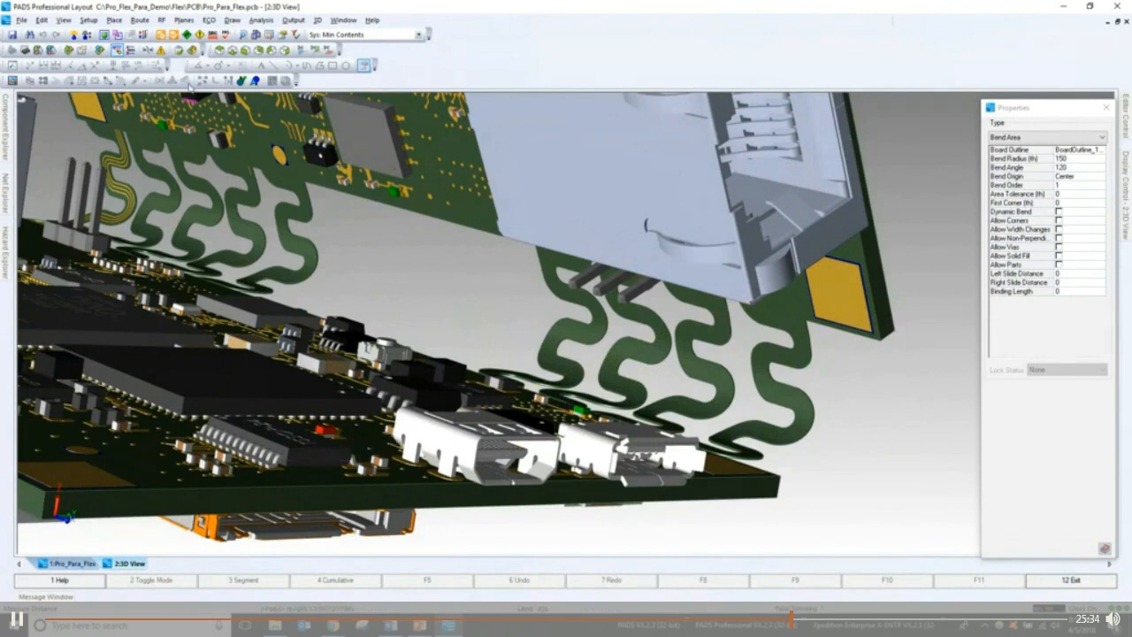
click(130, 49)
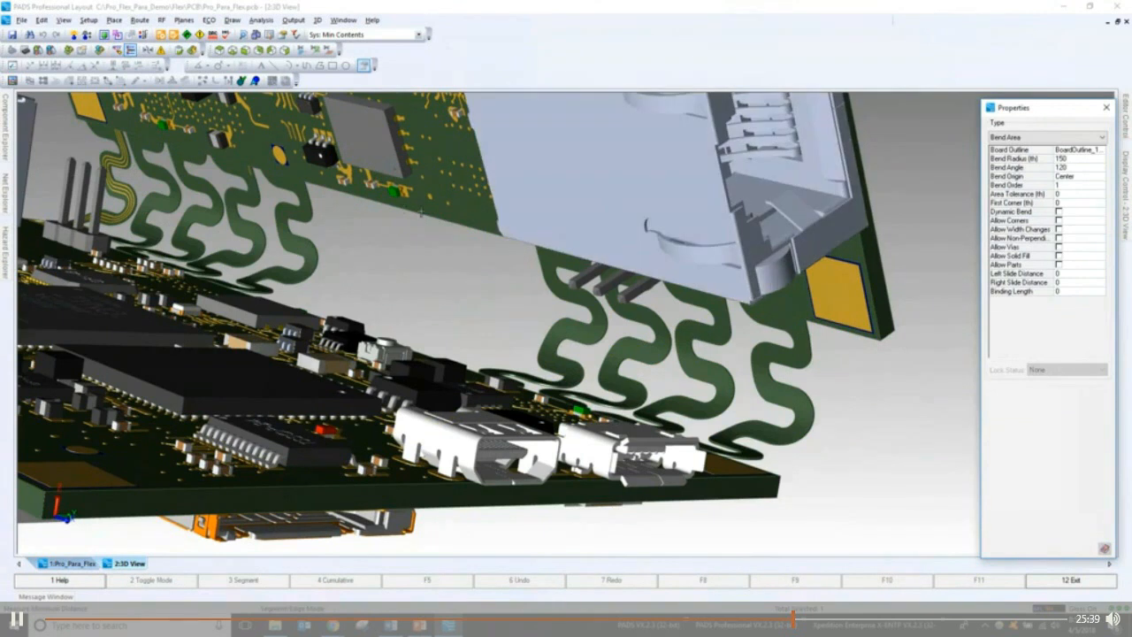
click(597, 290)
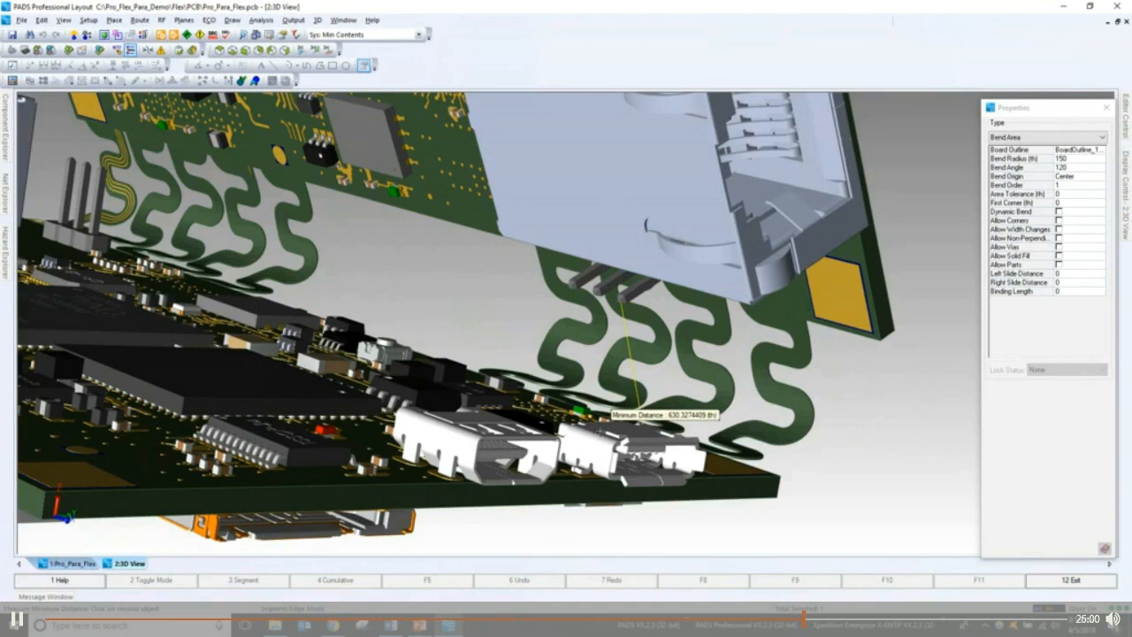
middle_drag(566, 374, 533, 331)
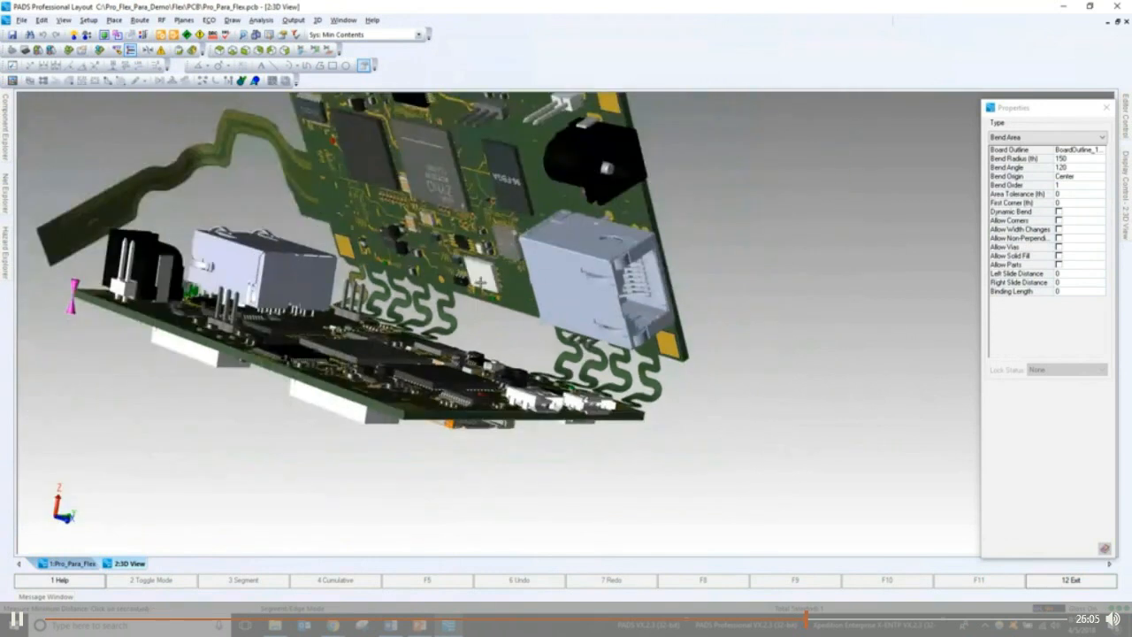
scroll(480, 282, down, 3)
middle_drag(435, 254, 455, 256)
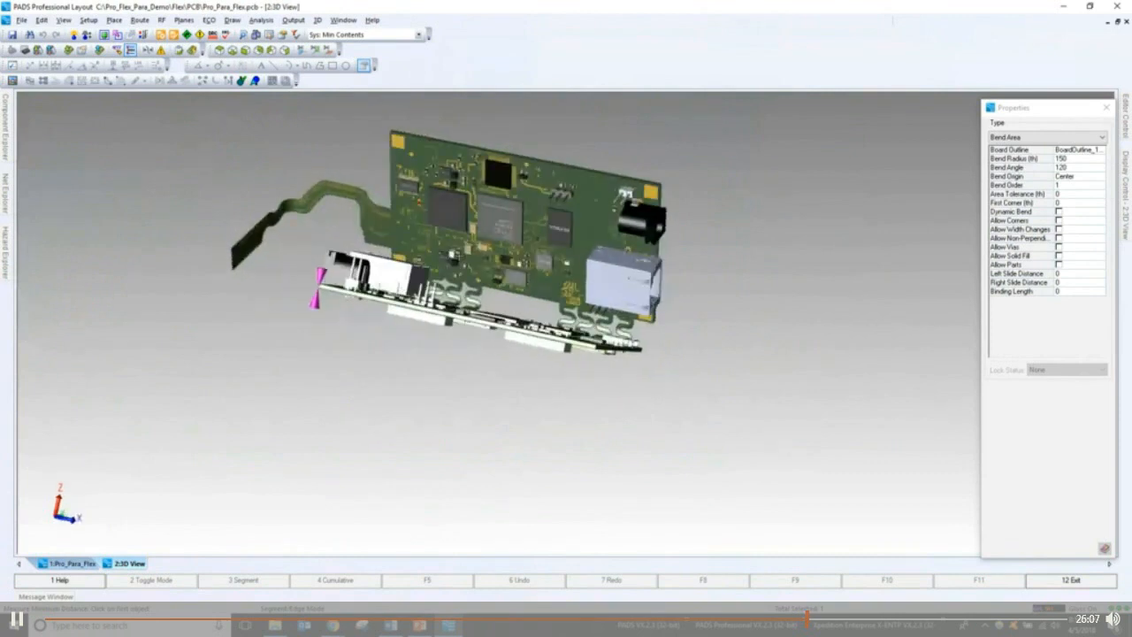
- Return to the PCB layout, leave measuring, deselect the bend area and close its properties
click(92, 563)
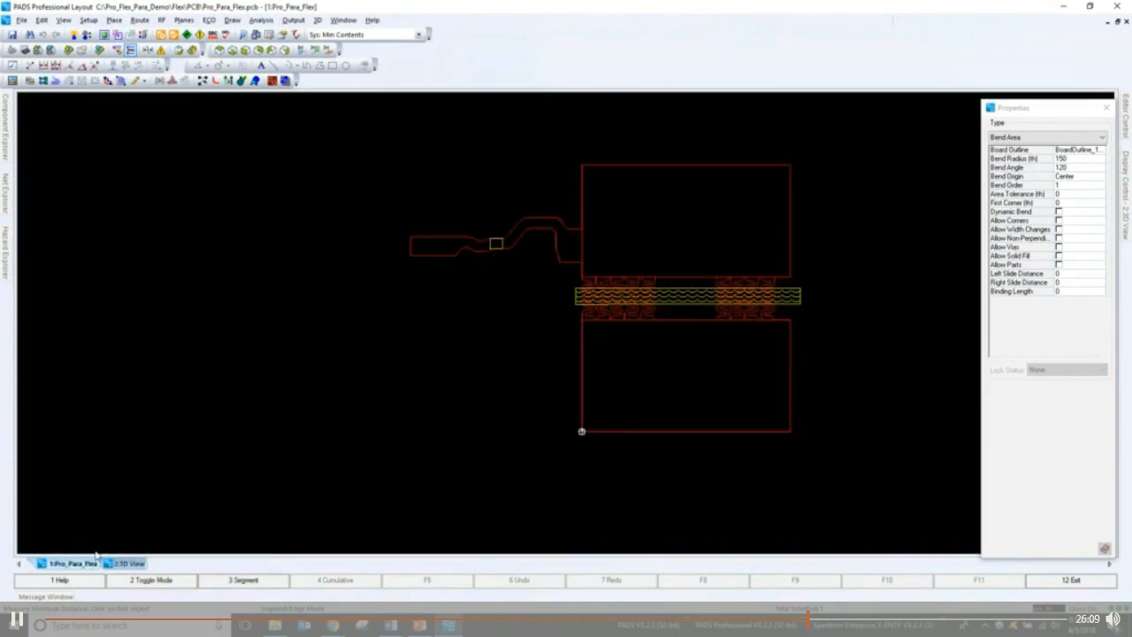
key(Escape)
click(829, 430)
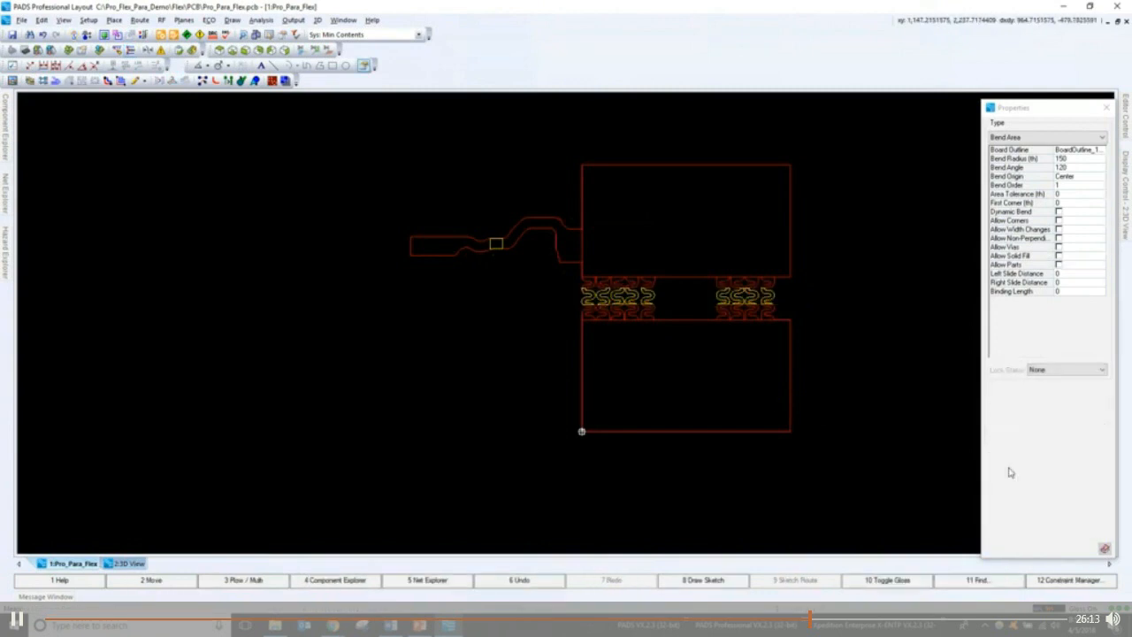
click(1105, 107)
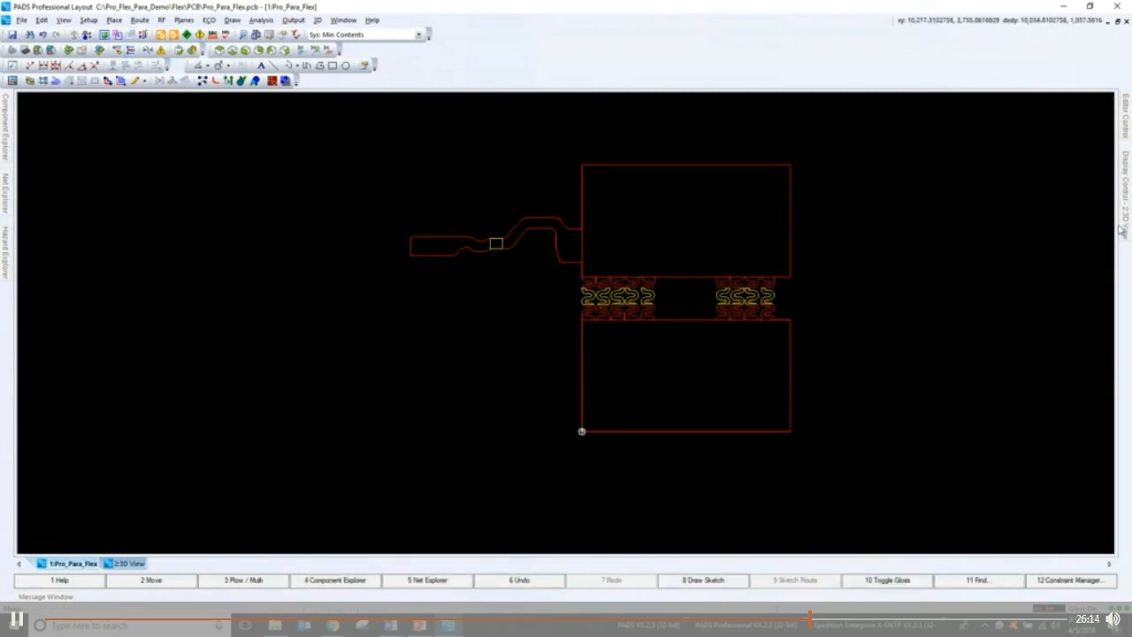
- Apply the Loc: All On display scheme to the layout
click(1122, 217)
click(959, 577)
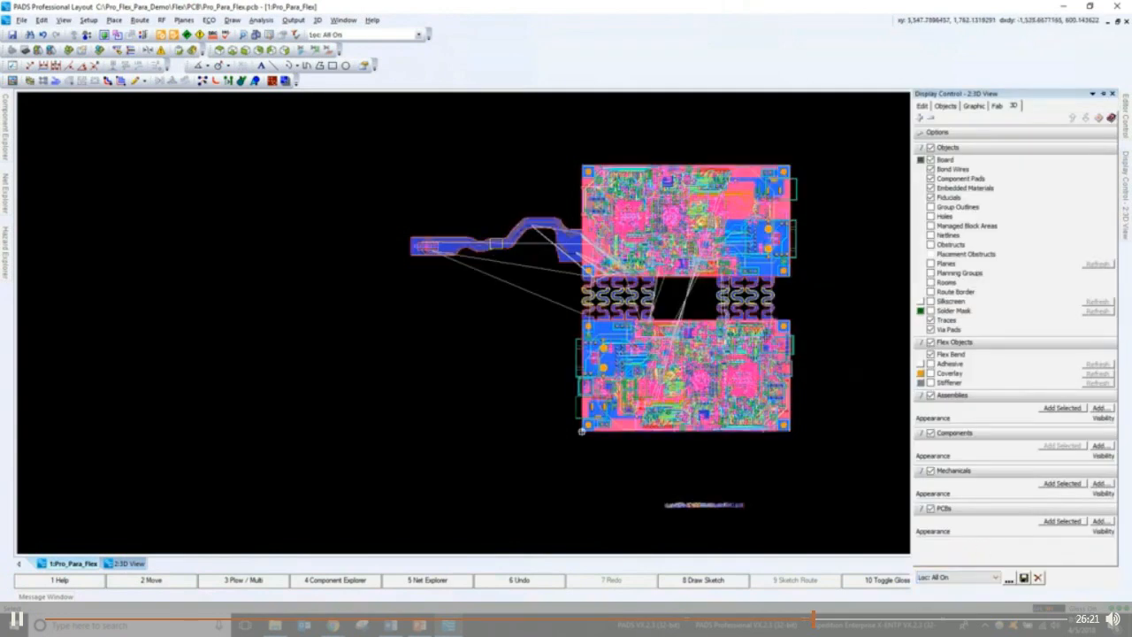
scroll(731, 382, up, 1)
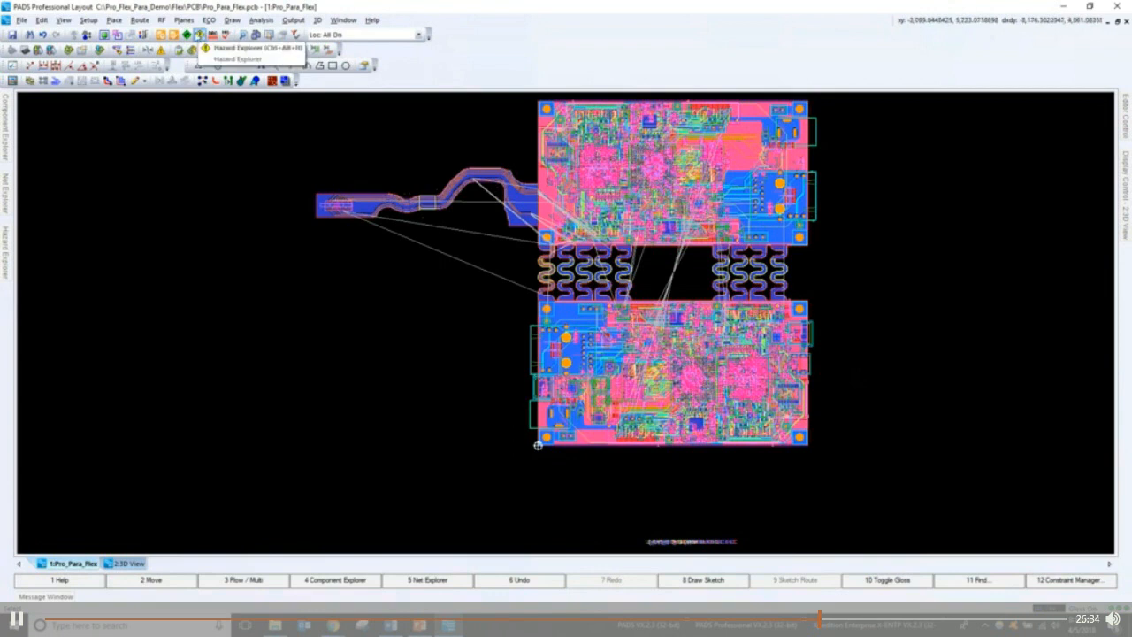
- Open the Hazard Explorer, list the Open Fanouts hazards, and locate the U29-1 entry on the board
click(201, 36)
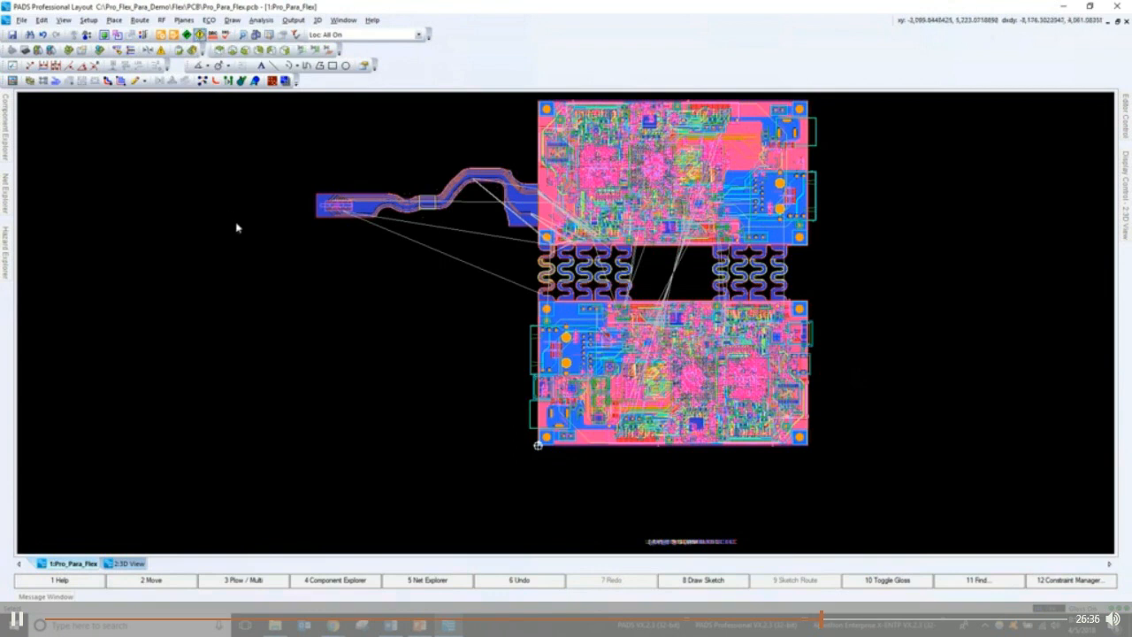
click(202, 38)
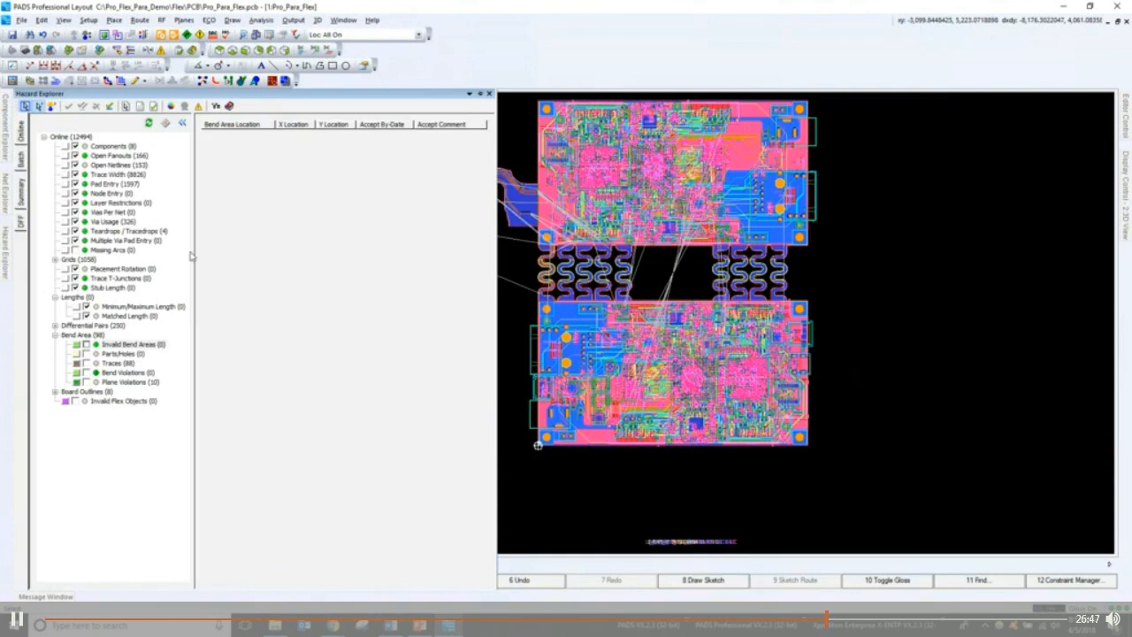
click(118, 156)
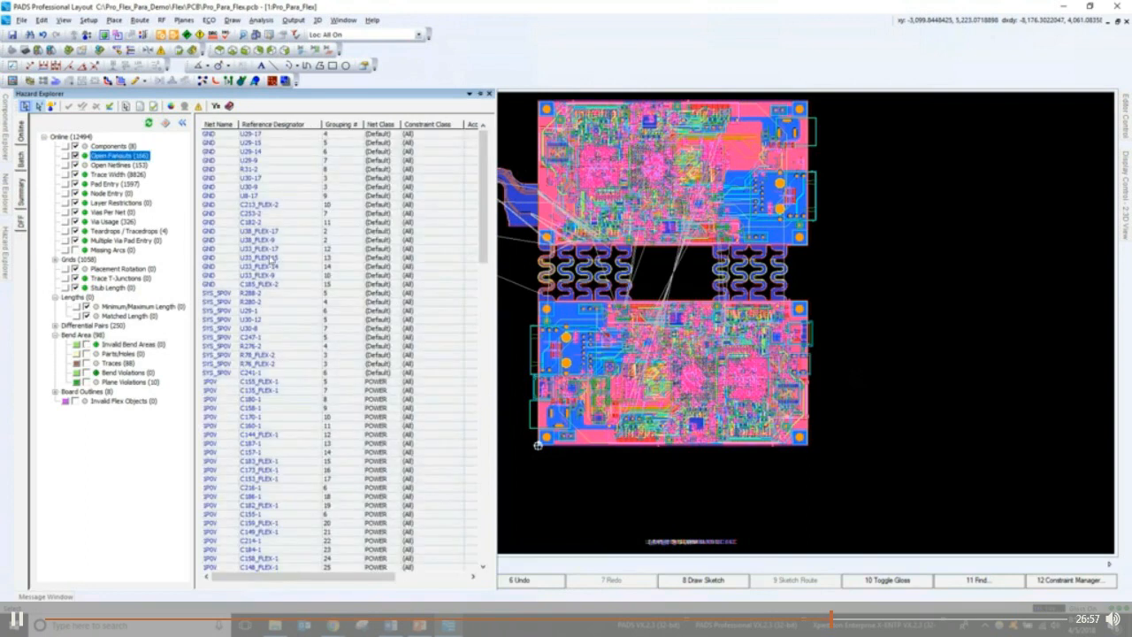
click(248, 311)
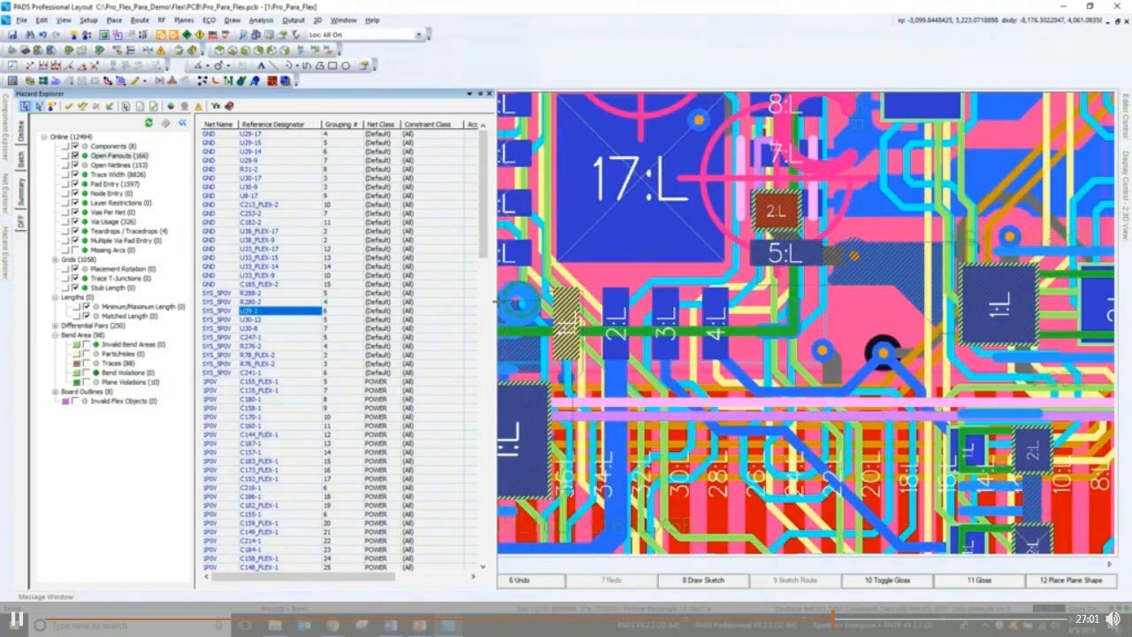
scroll(675, 382, down, 5)
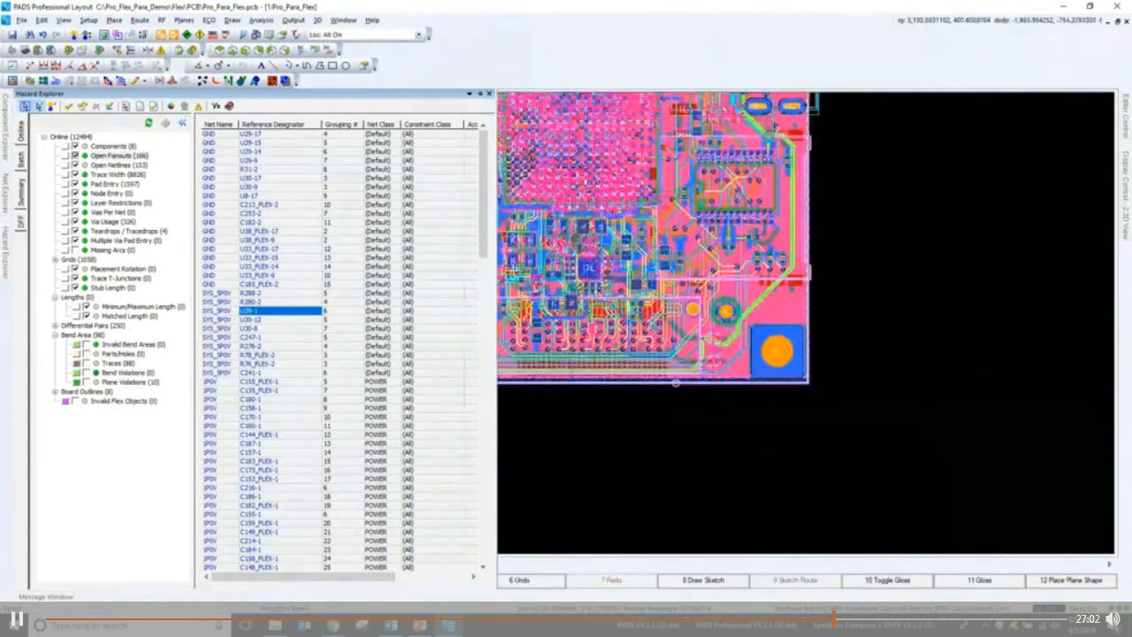
middle_drag(675, 382, 806, 442)
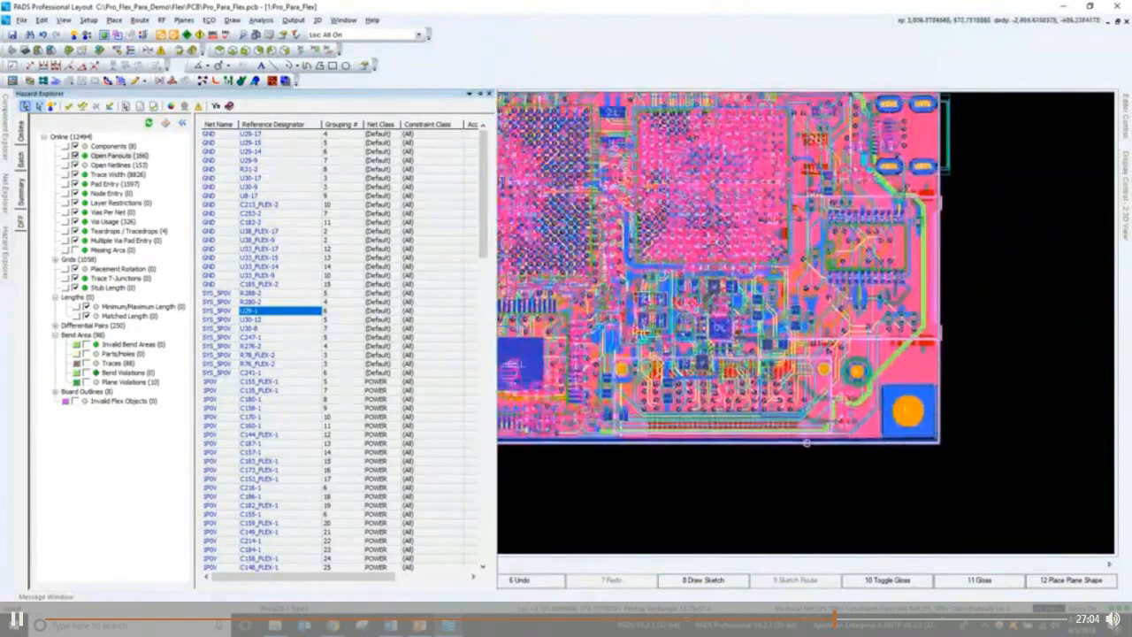
scroll(559, 257, down, 1)
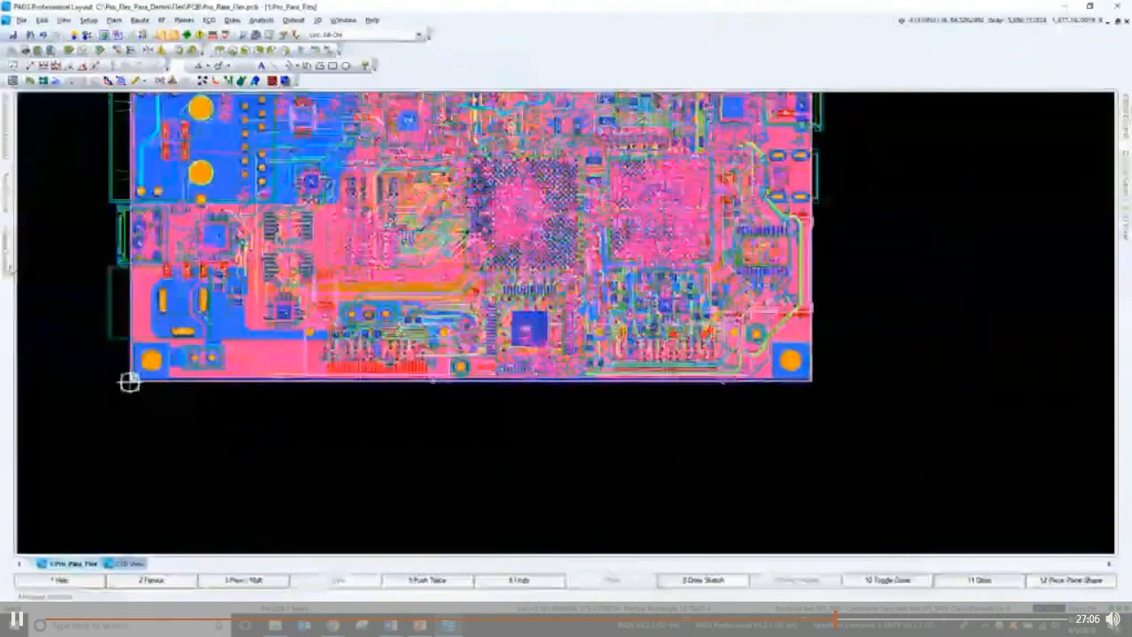
- Pin the Hazard Explorer open beside the layout and adjust its width so that the whole lower board stays in view
mouse_move(5, 254)
click(480, 95)
drag(497, 144, 369, 168)
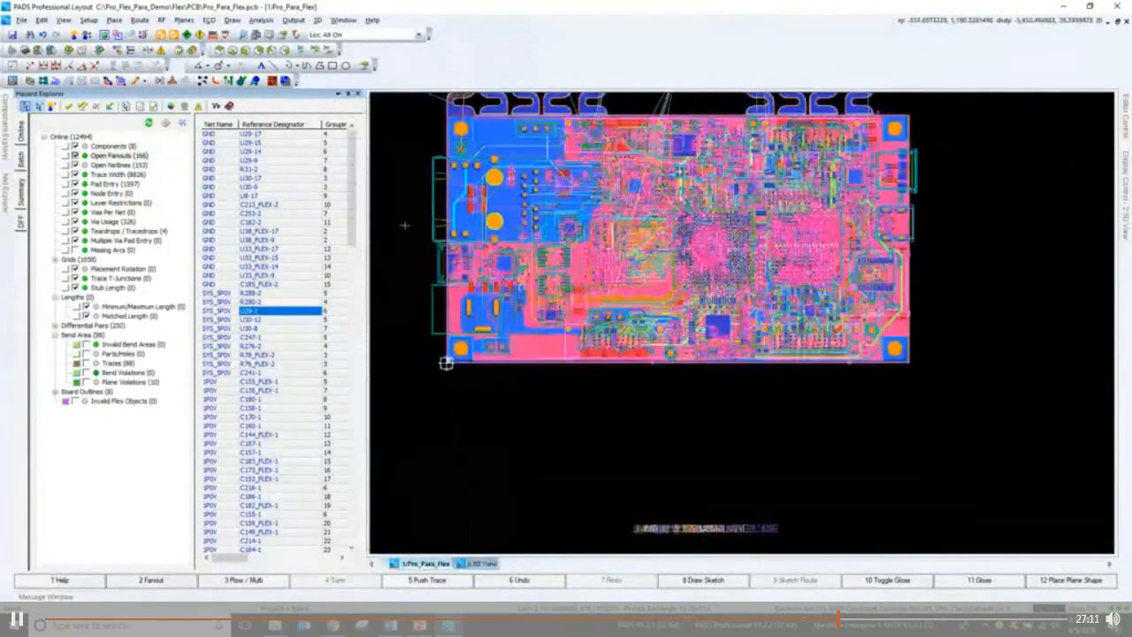
drag(383, 219, 412, 219)
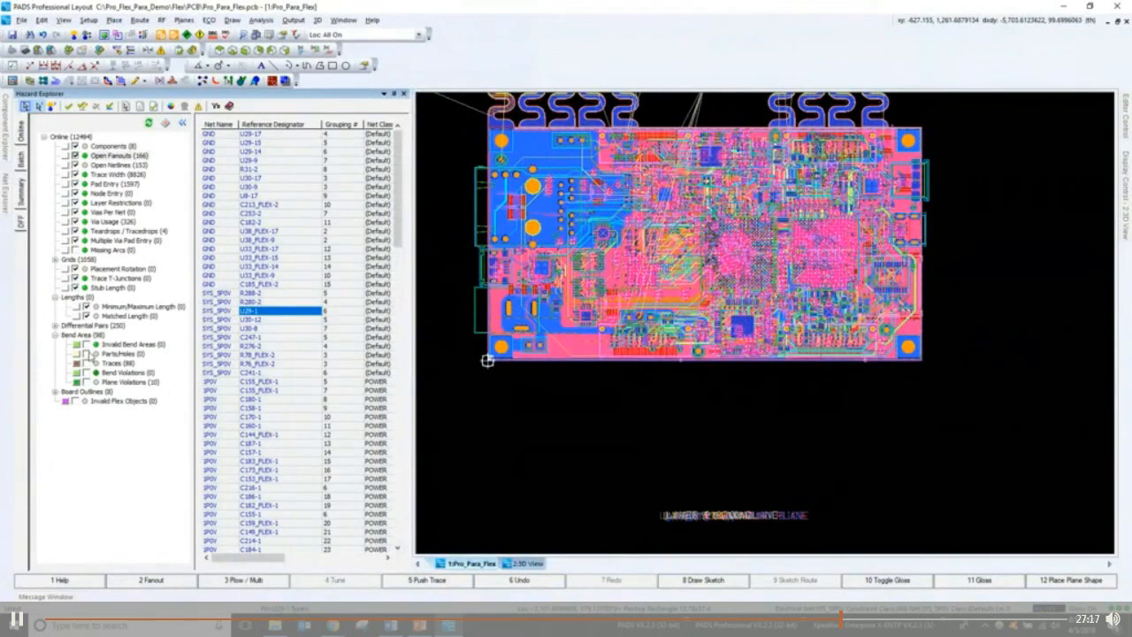
- List the Traces hazards under Bend Area and widen the Hazard Explorer until their full descriptions can be read
click(85, 340)
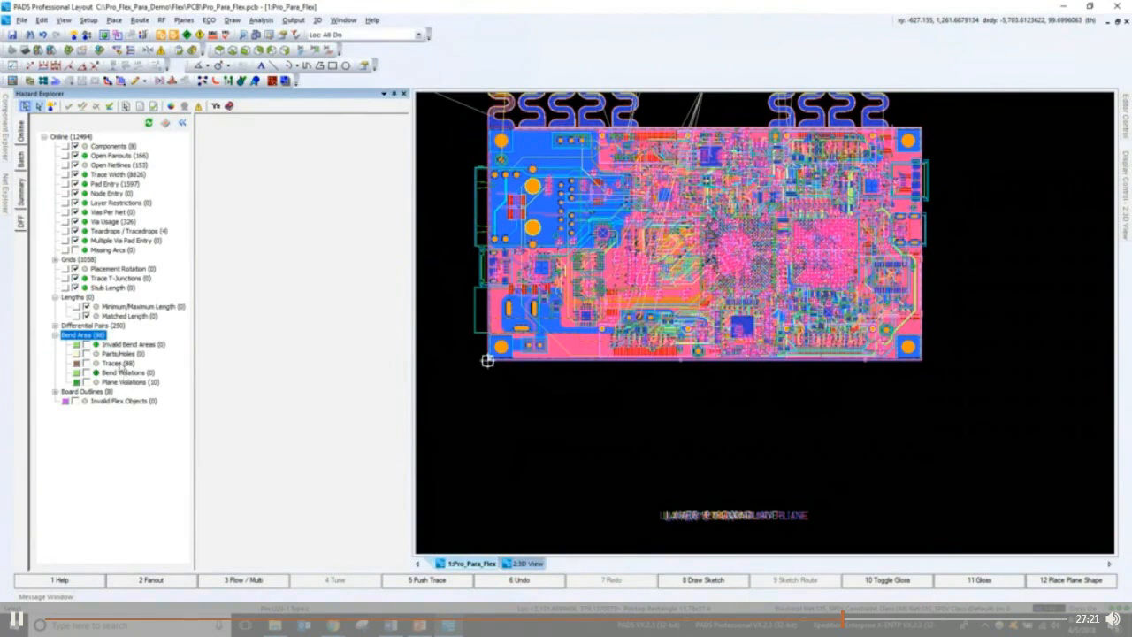
click(117, 363)
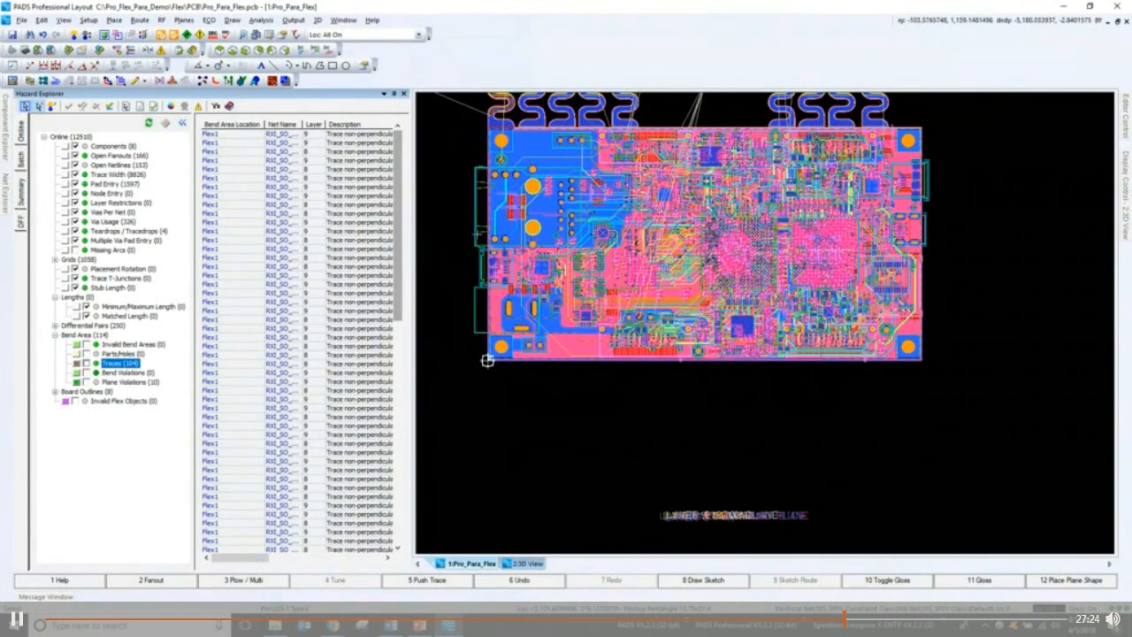
scroll(479, 234, down, 2)
middle_drag(465, 216, 520, 303)
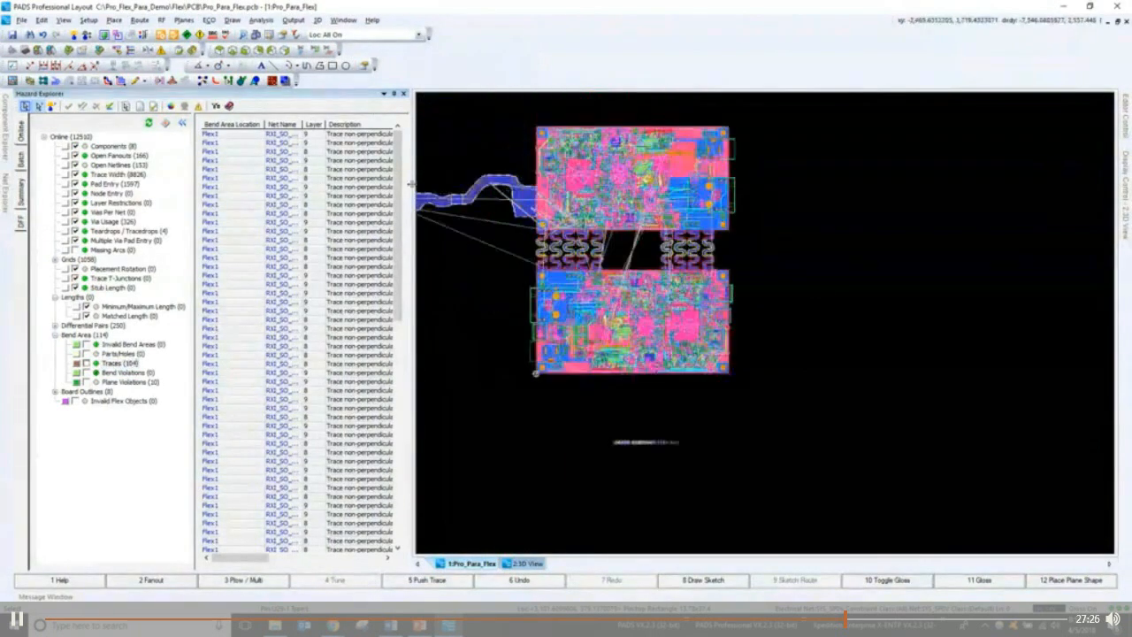
drag(410, 183, 500, 183)
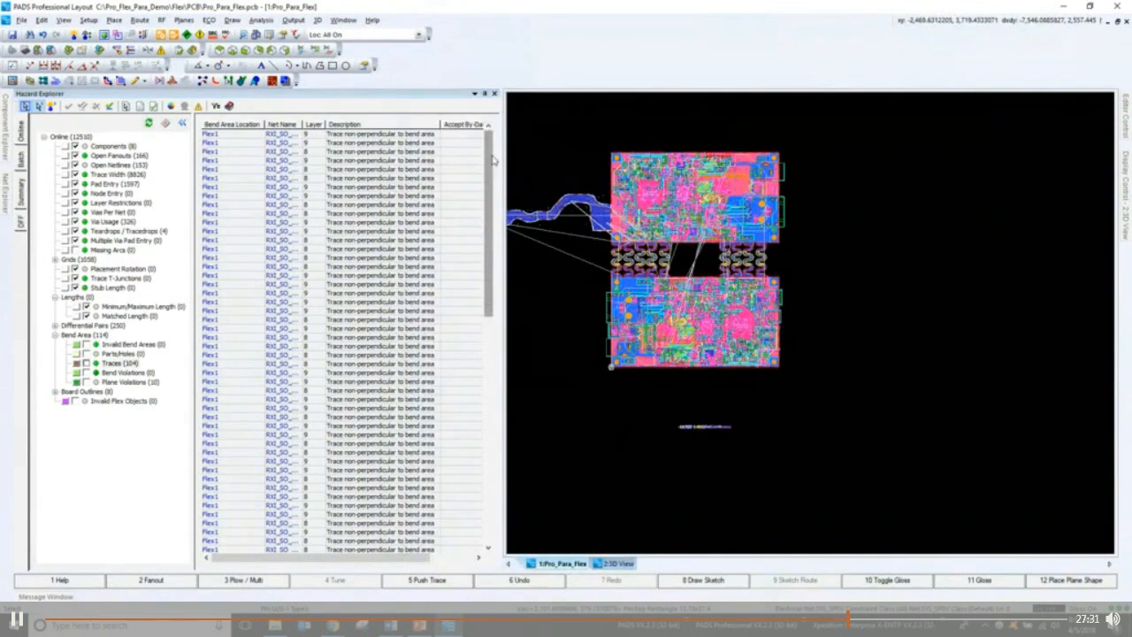
- Locate the first Flex1 hazard described as "Trace has corners in bend area" in the layout and examine the flagged trace
mouse_move(492, 160)
mouse_down()
mouse_move(484, 298)
mouse_move(495, 329)
mouse_move(492, 298)
mouse_up()
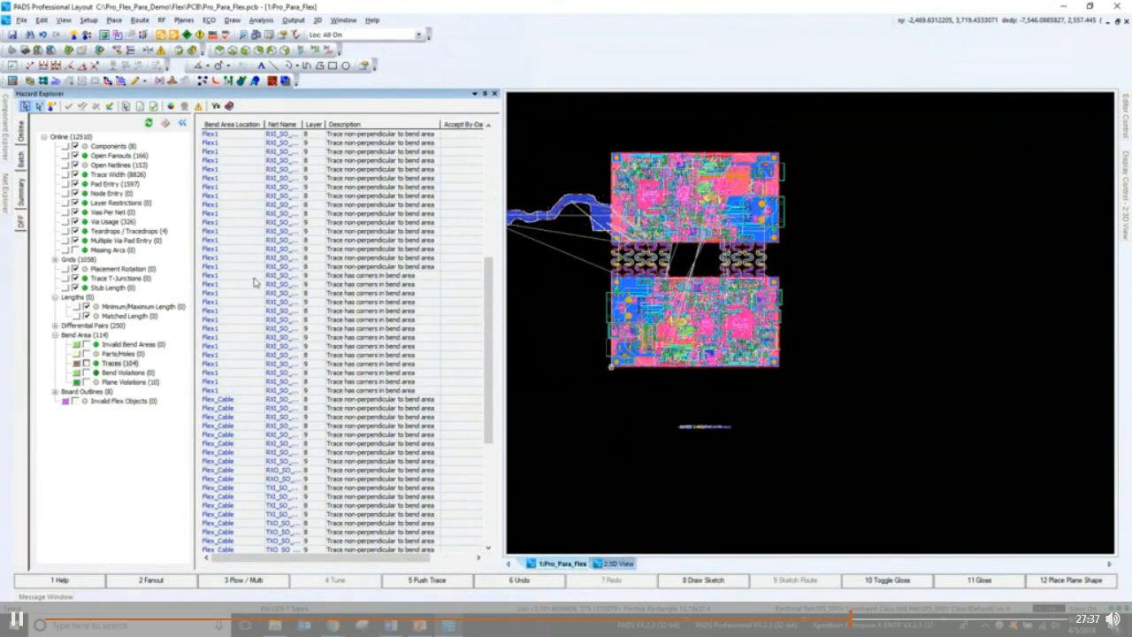
click(367, 275)
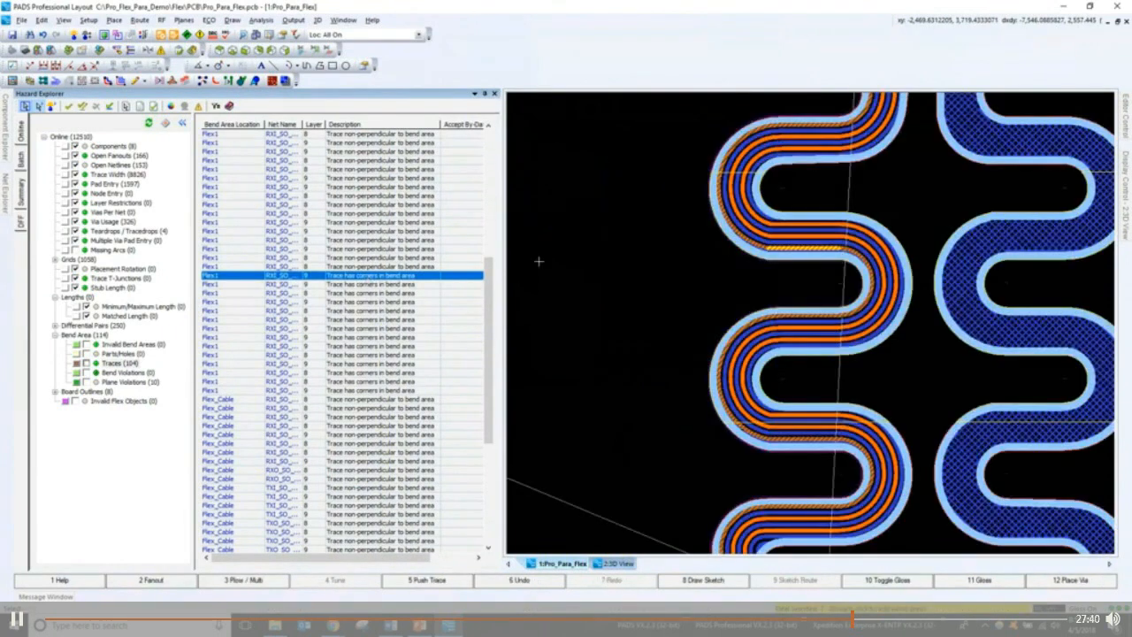
scroll(758, 253, up, 3)
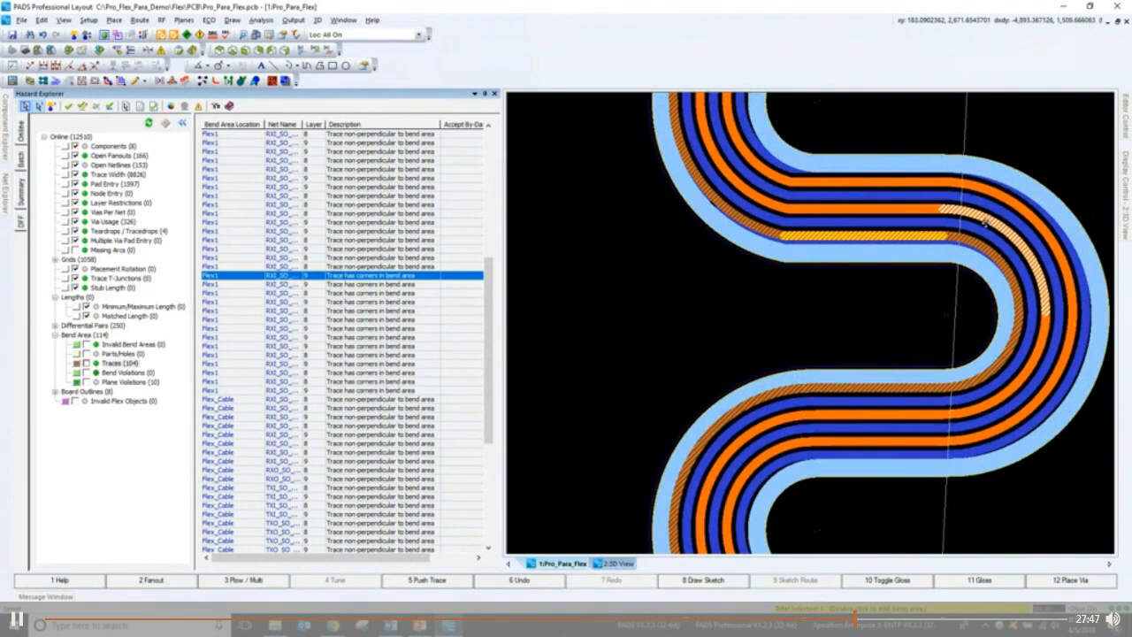
scroll(716, 281, down, 1)
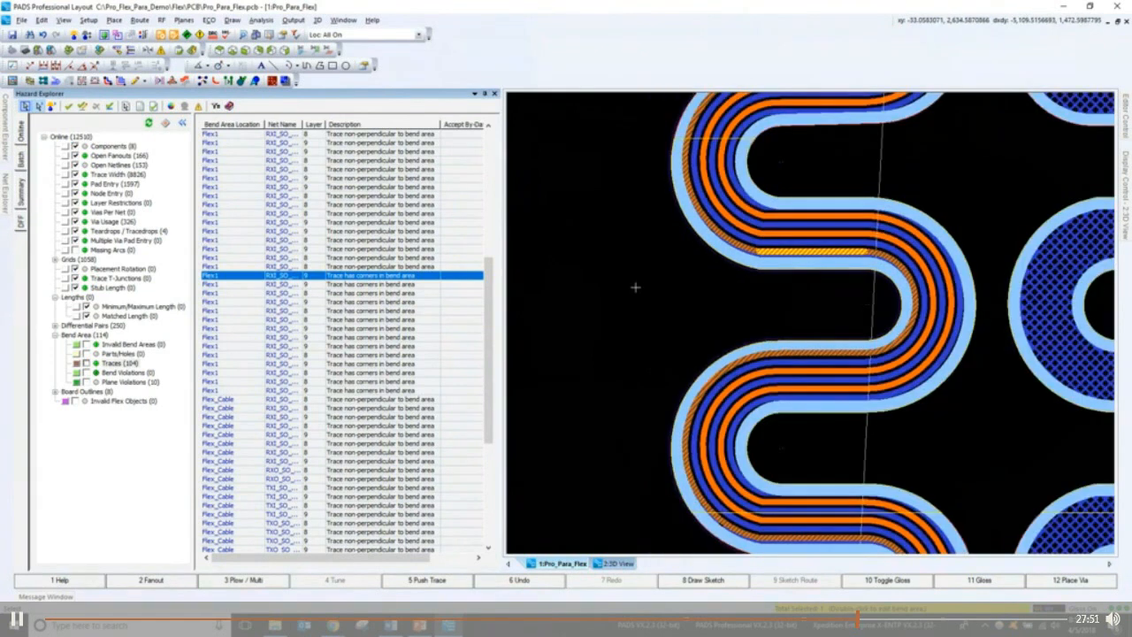
- Locate a Flex_Cable hazard described as "Trace non-perpendicular to bend area" in the layout and examine the traces crossing that bend
scroll(635, 286, down, 1)
drag(491, 299, 479, 415)
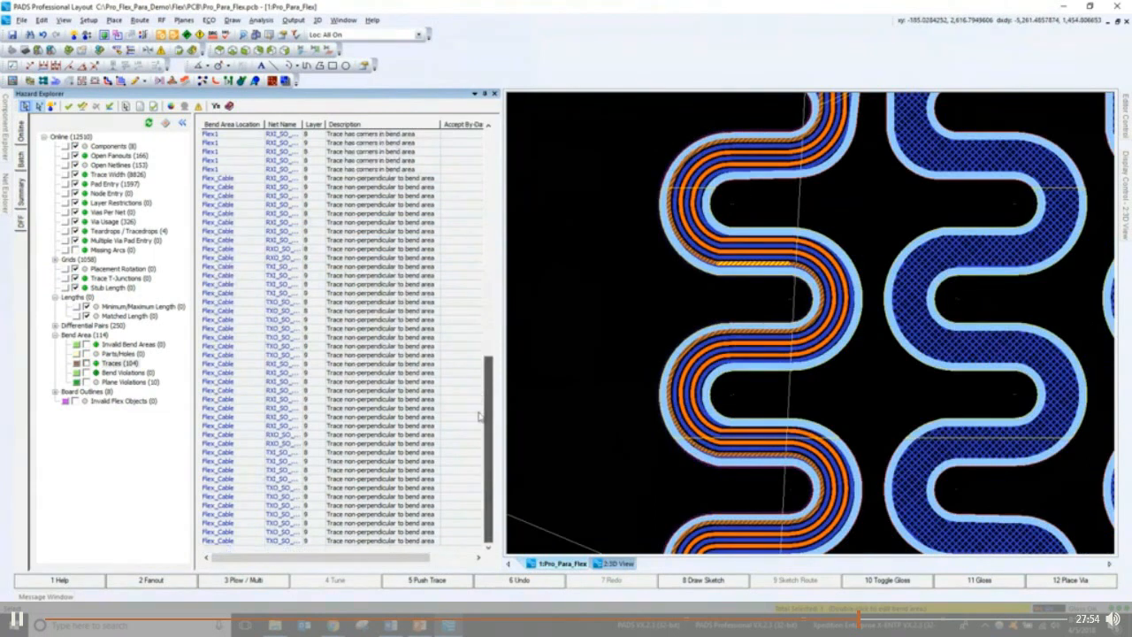
click(233, 408)
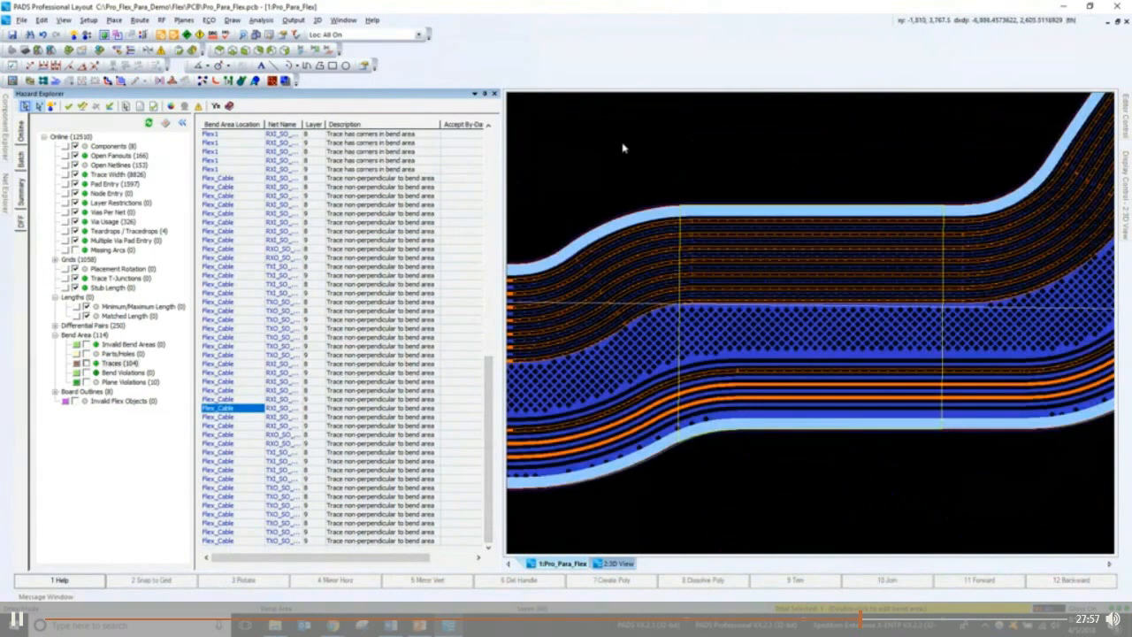
scroll(622, 144, down, 2)
scroll(721, 144, up, 3)
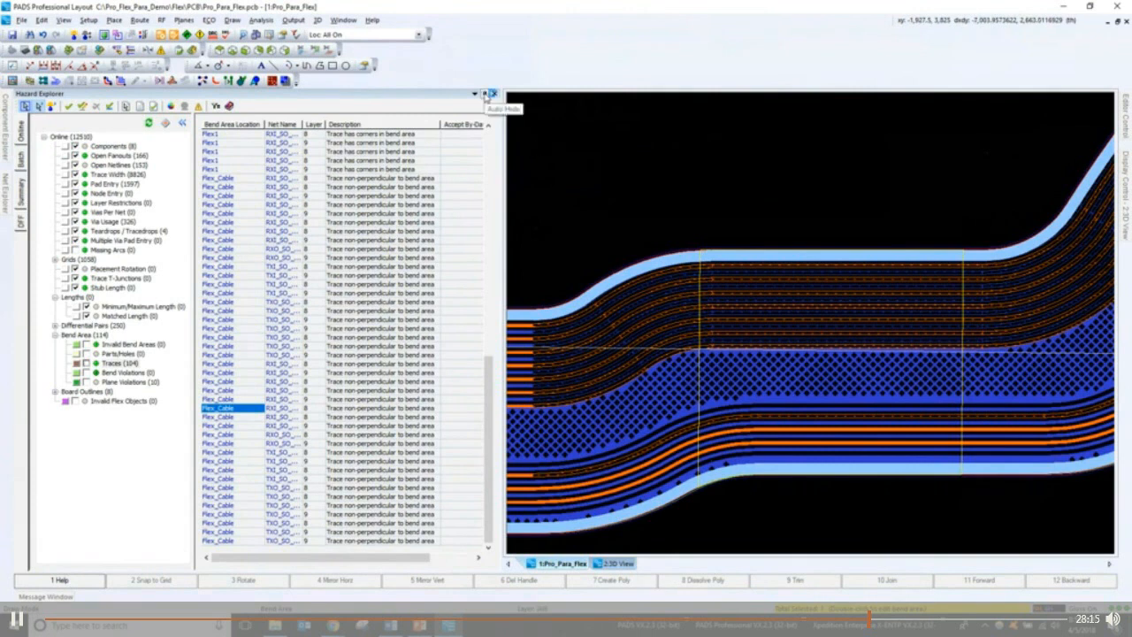
- Set the Hazard Explorer to auto-hide and bring the connector end of the flex cable into view
click(485, 94)
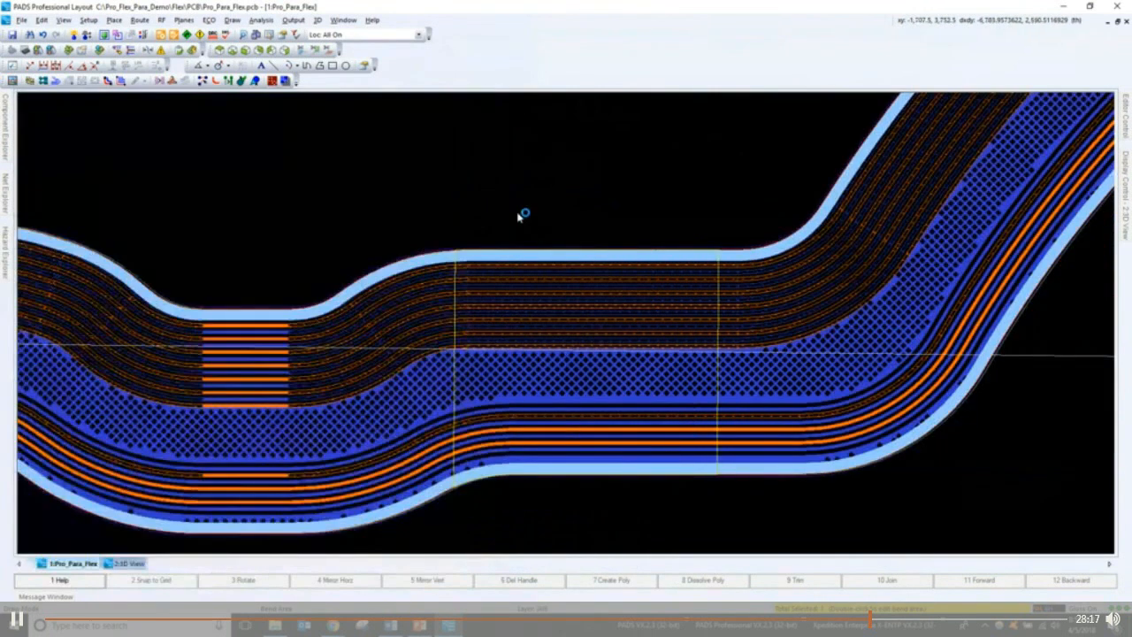
scroll(519, 217, down, 5)
scroll(336, 214, up, 5)
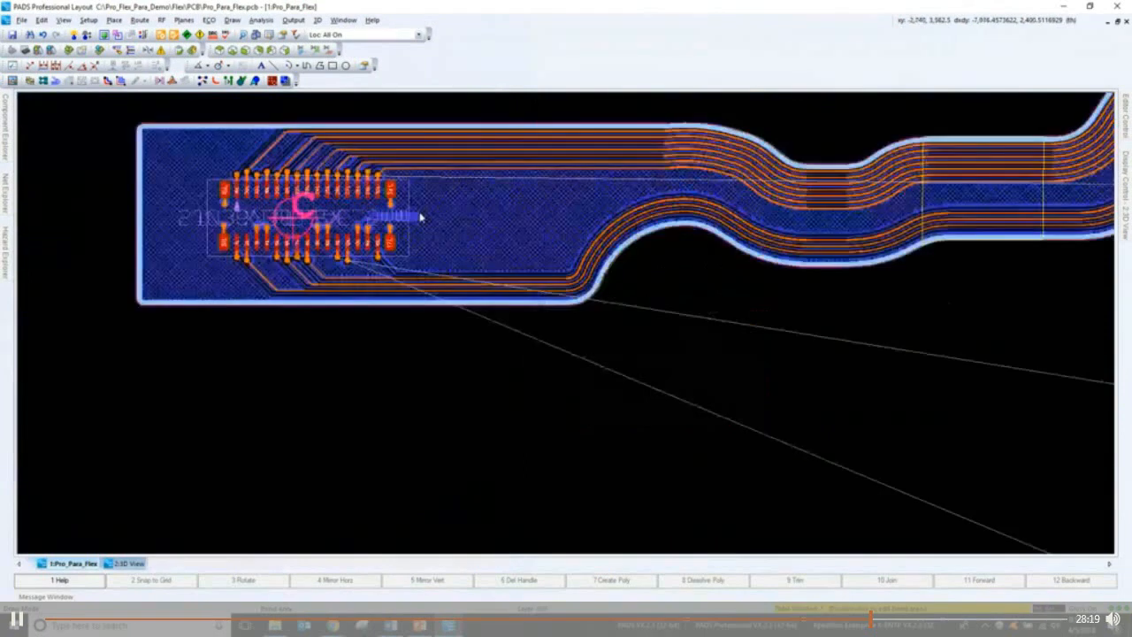
middle_drag(419, 215, 558, 237)
scroll(442, 215, up, 1)
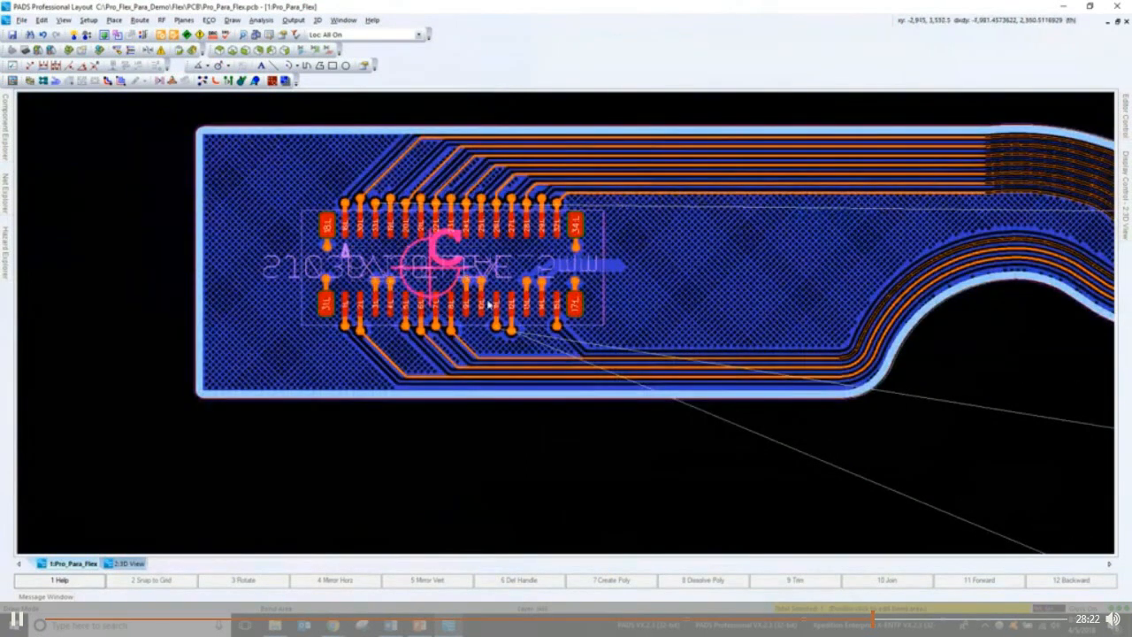
middle_drag(466, 279, 509, 338)
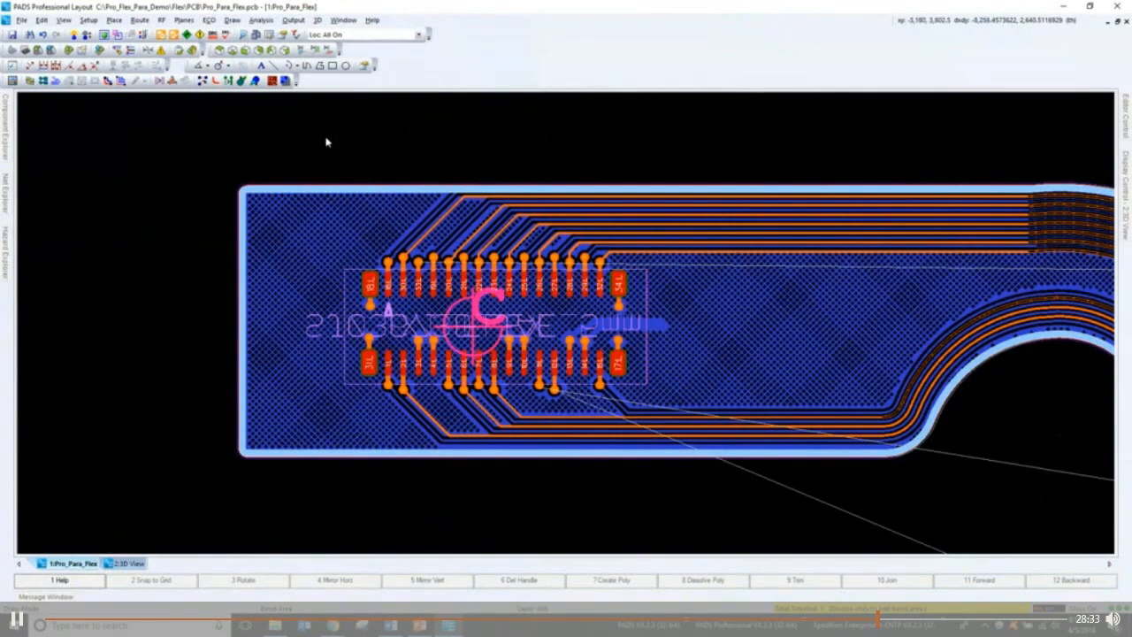
- Select all objects in the area around the connector at the flex cable's end
drag(320, 139, 677, 522)
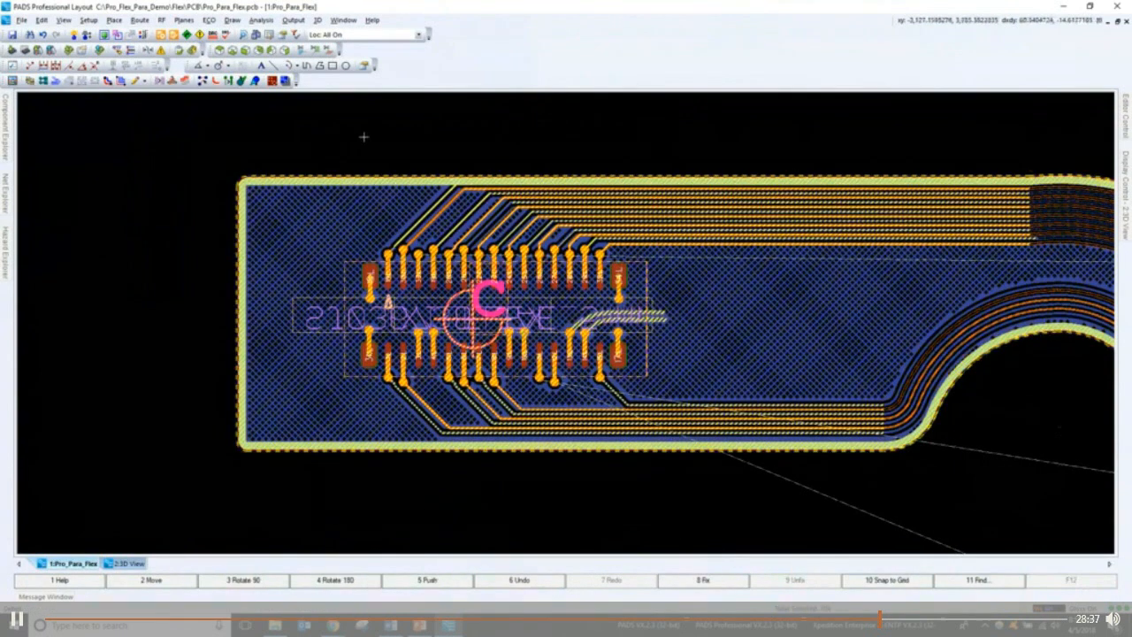
click(371, 170)
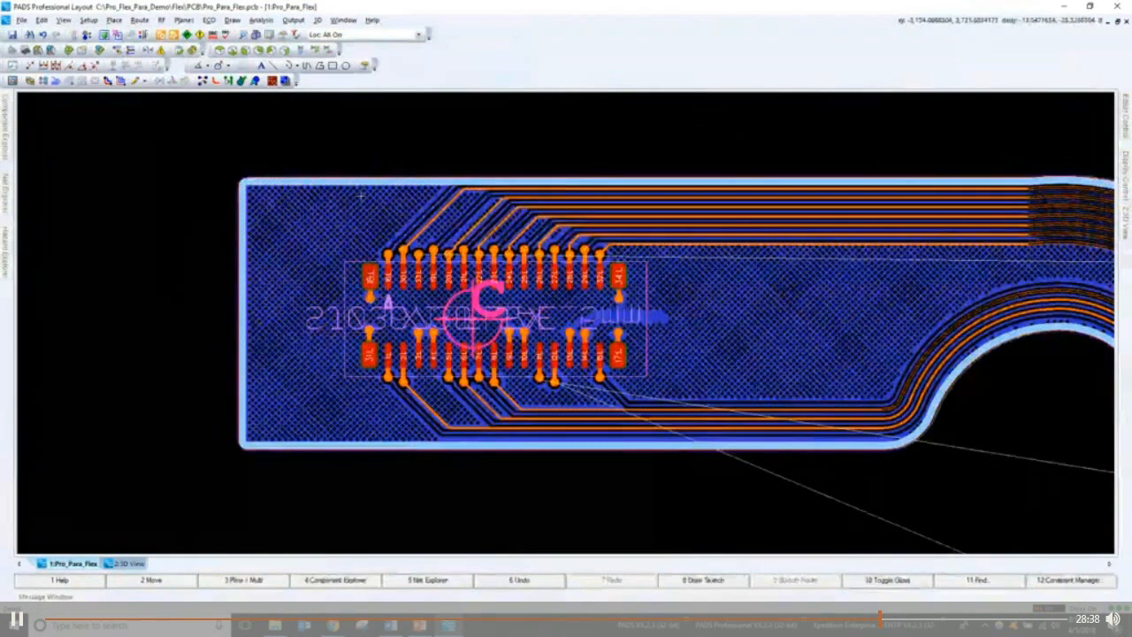
drag(359, 144, 686, 504)
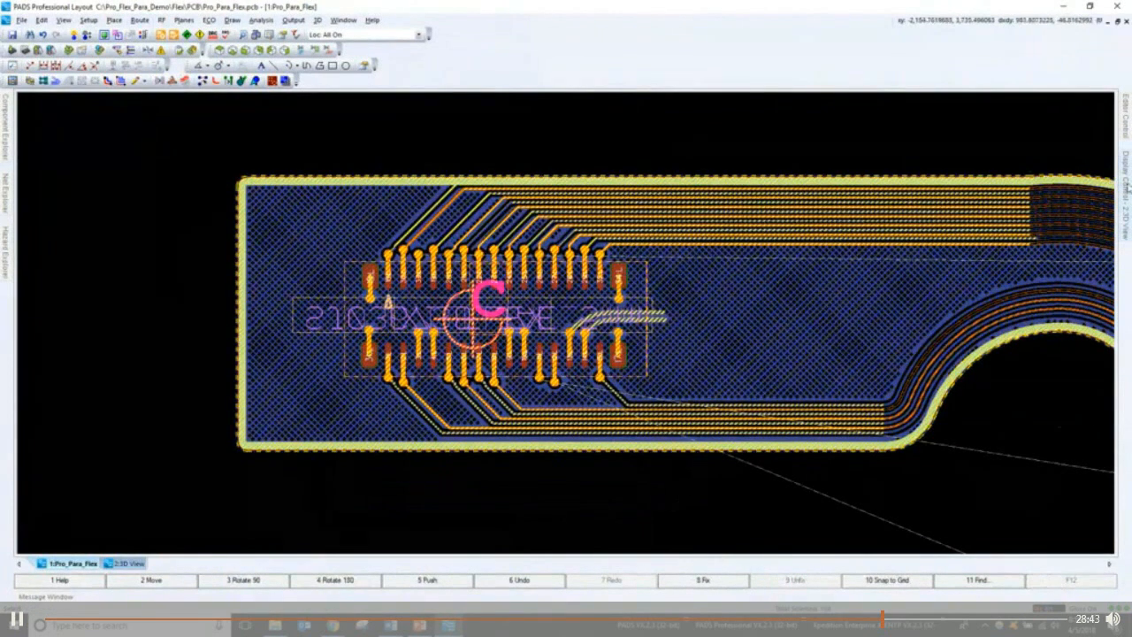
mouse_move(1124, 191)
click(974, 585)
click(954, 601)
click(949, 580)
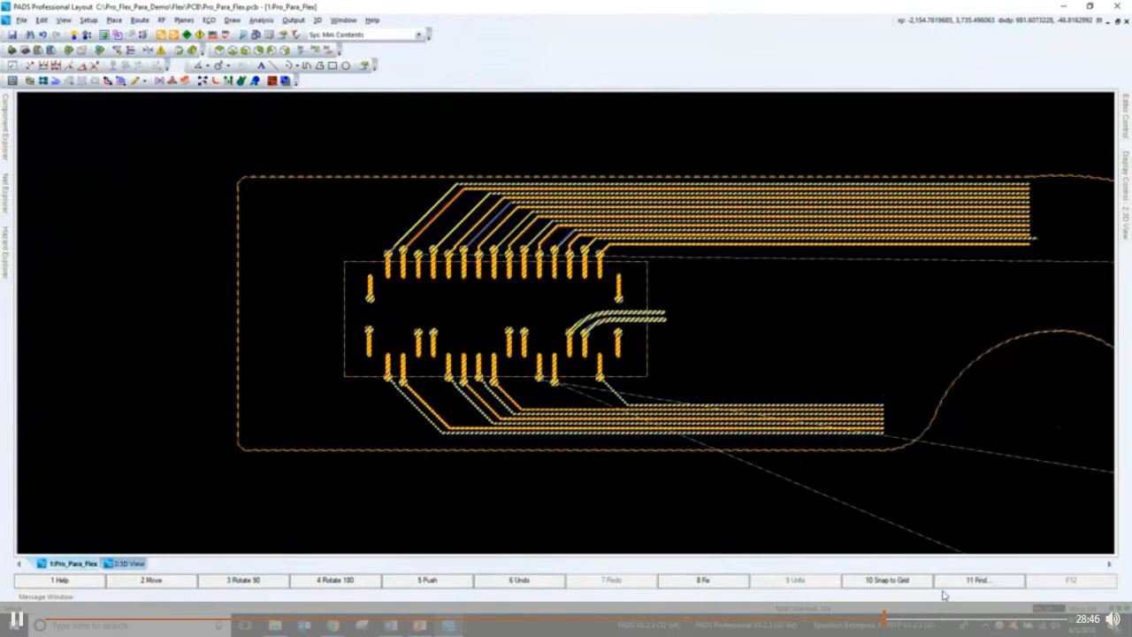
- Apply the Loc: Routing display scheme to the layout
mouse_move(1126, 195)
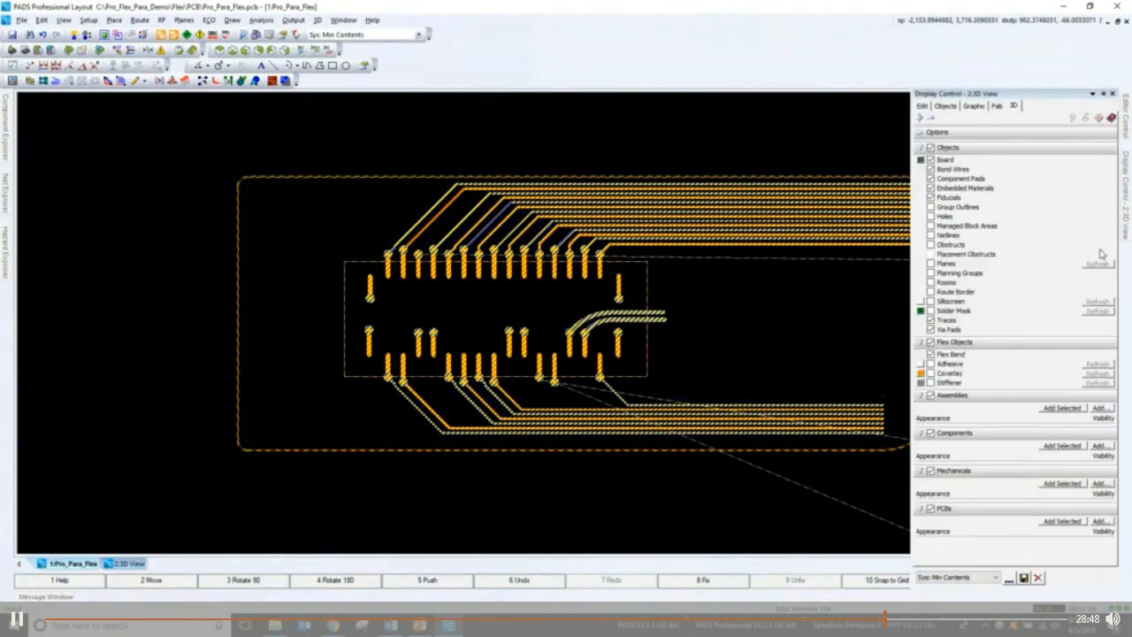
click(964, 578)
click(957, 597)
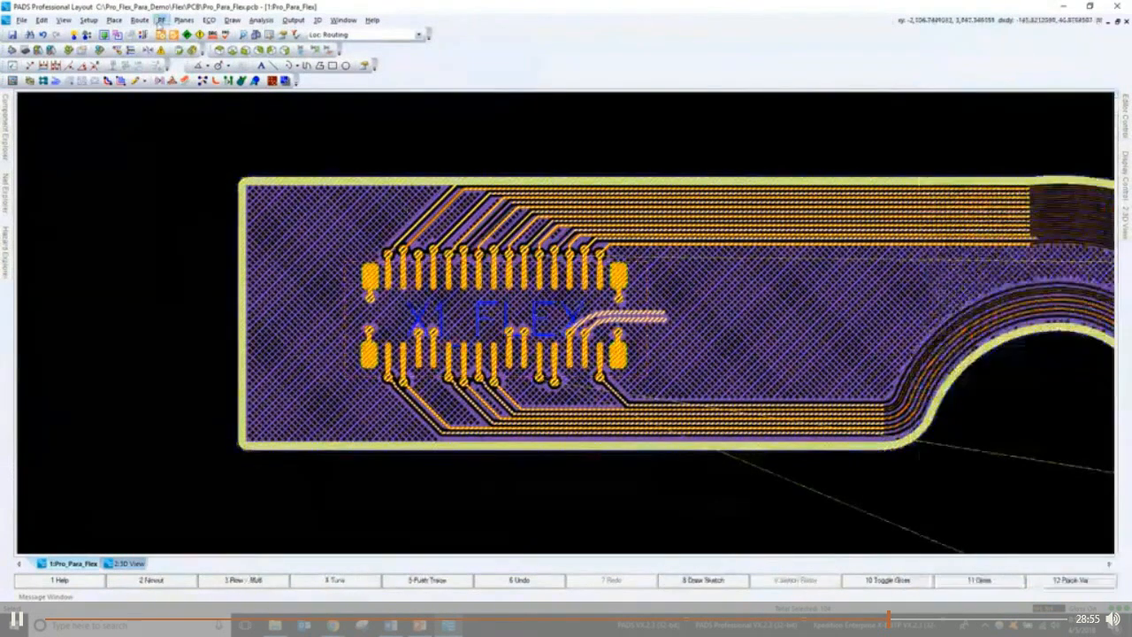
- Generate curved teardrops with a 12 th radius on the selected objects around the flex cable connector and inspect the processed pads
click(144, 21)
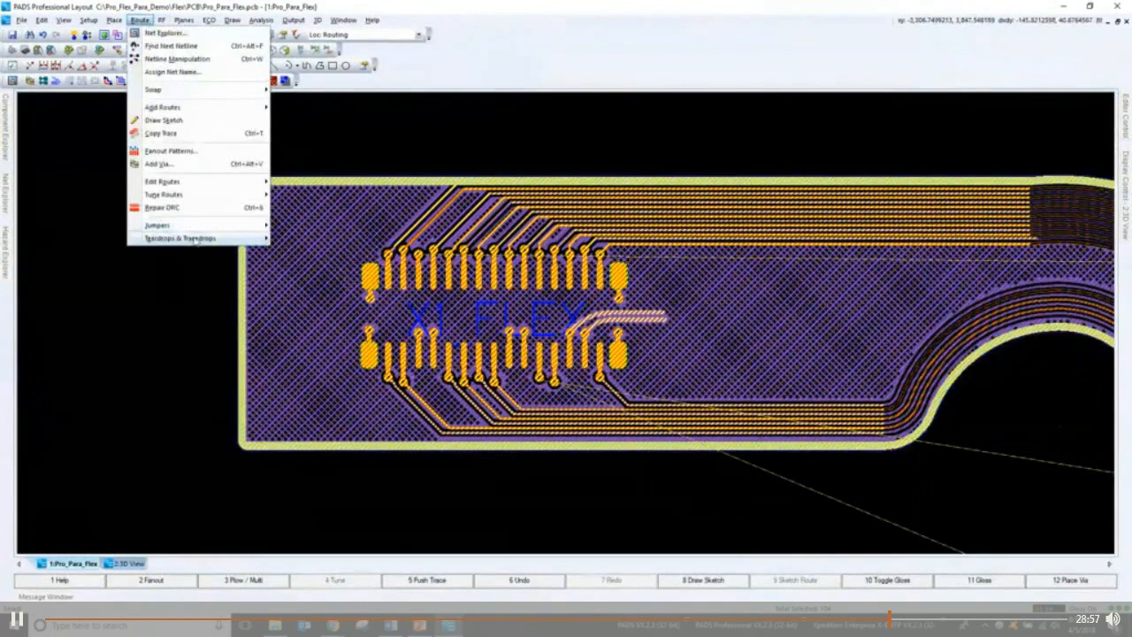
mouse_move(204, 238)
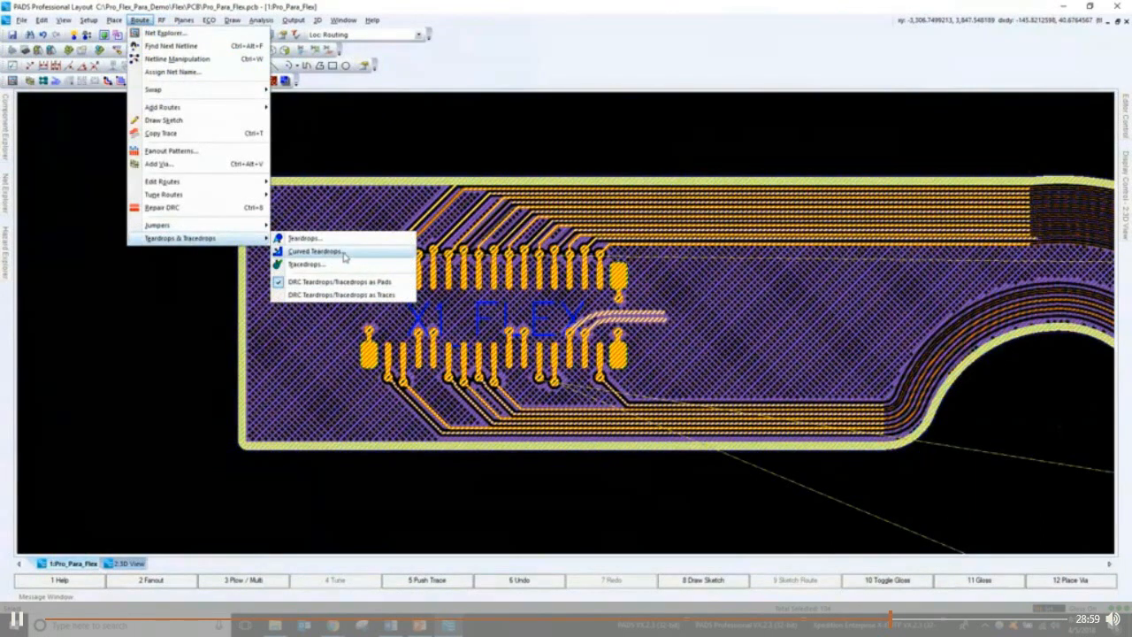
click(346, 255)
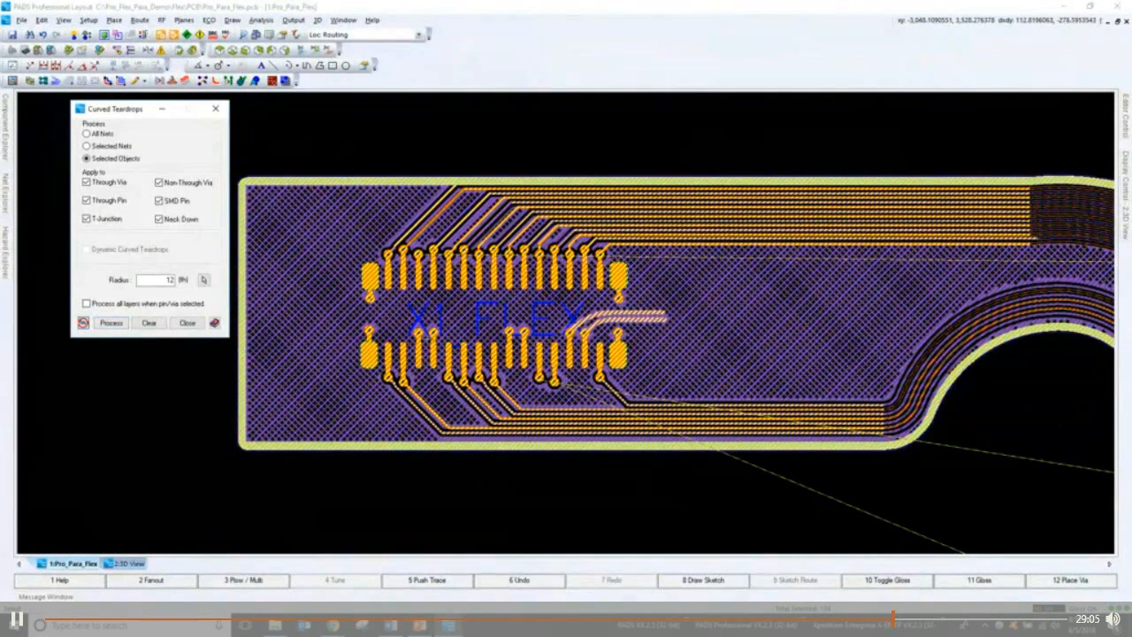
scroll(425, 339, up, 2)
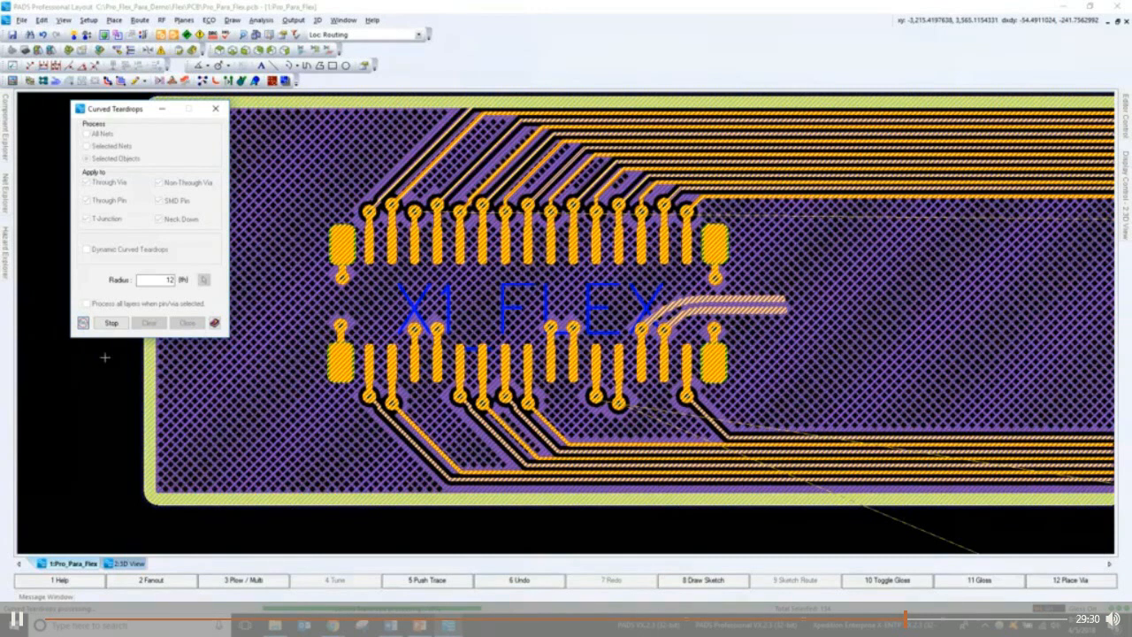
click(391, 537)
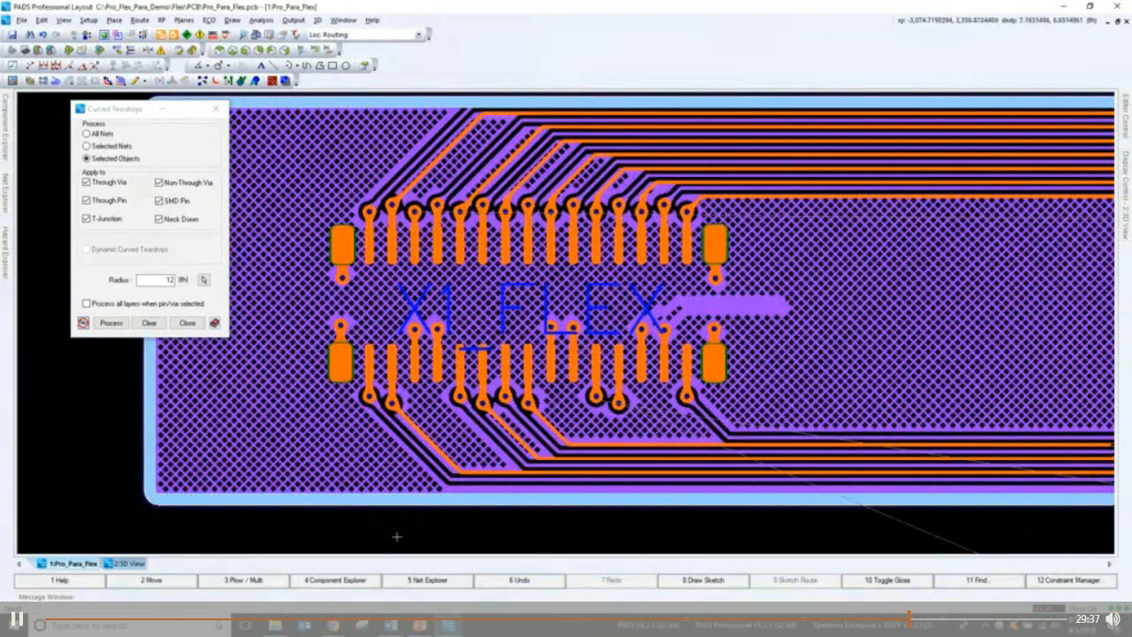
scroll(397, 536, up, 2)
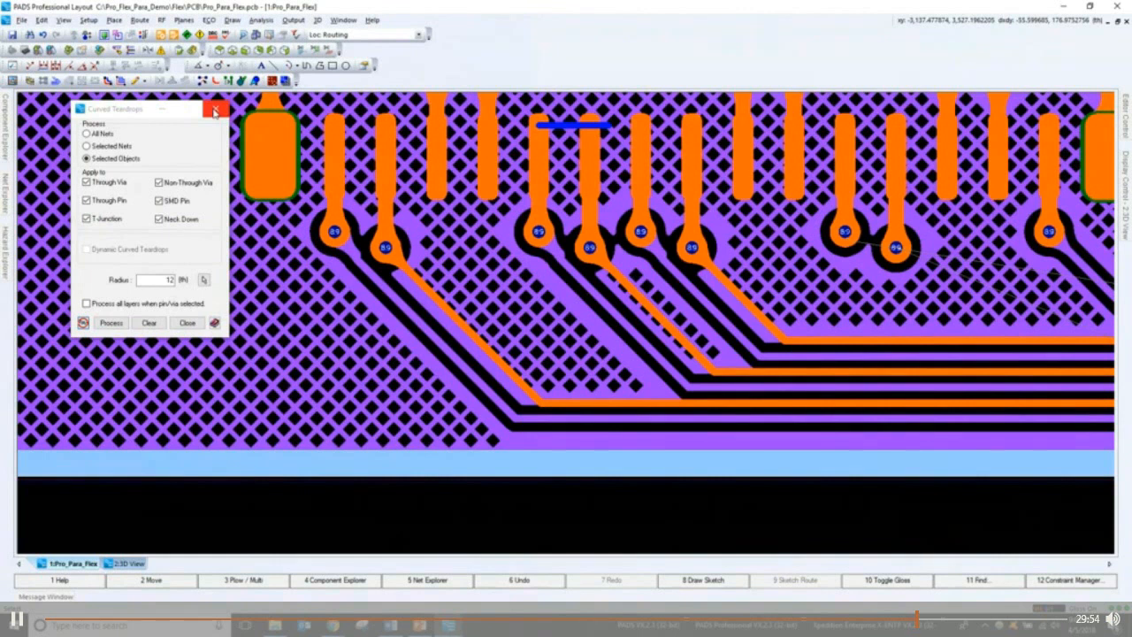
click(215, 111)
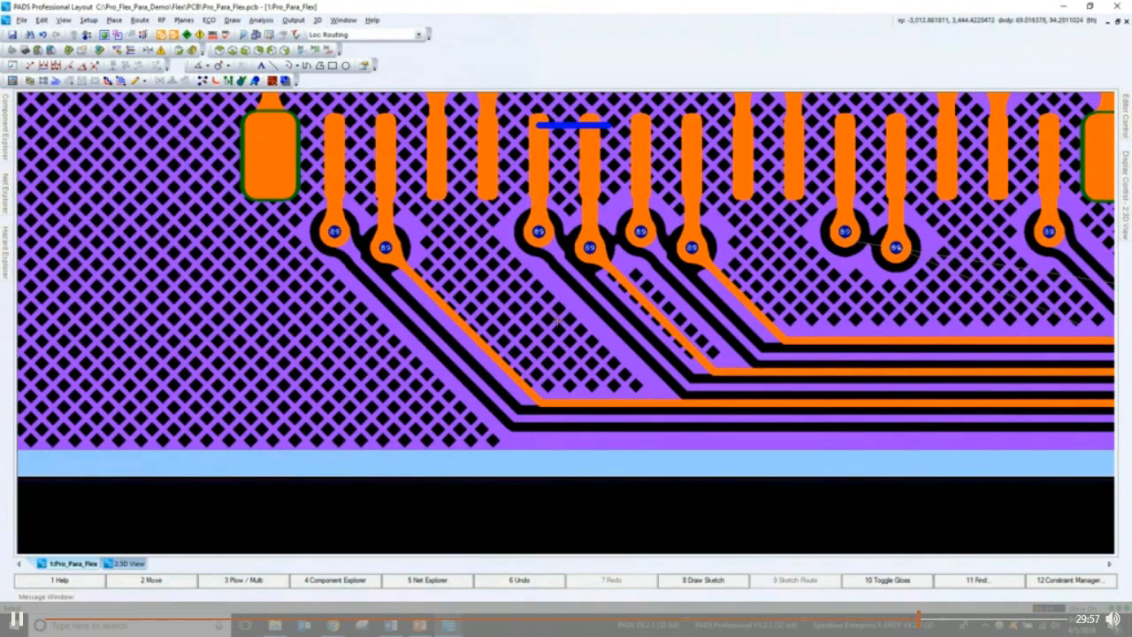
- Open the ODB++ output setup for the whole board and enlarge it to show more of the layer mapping
scroll(556, 321, down, 3)
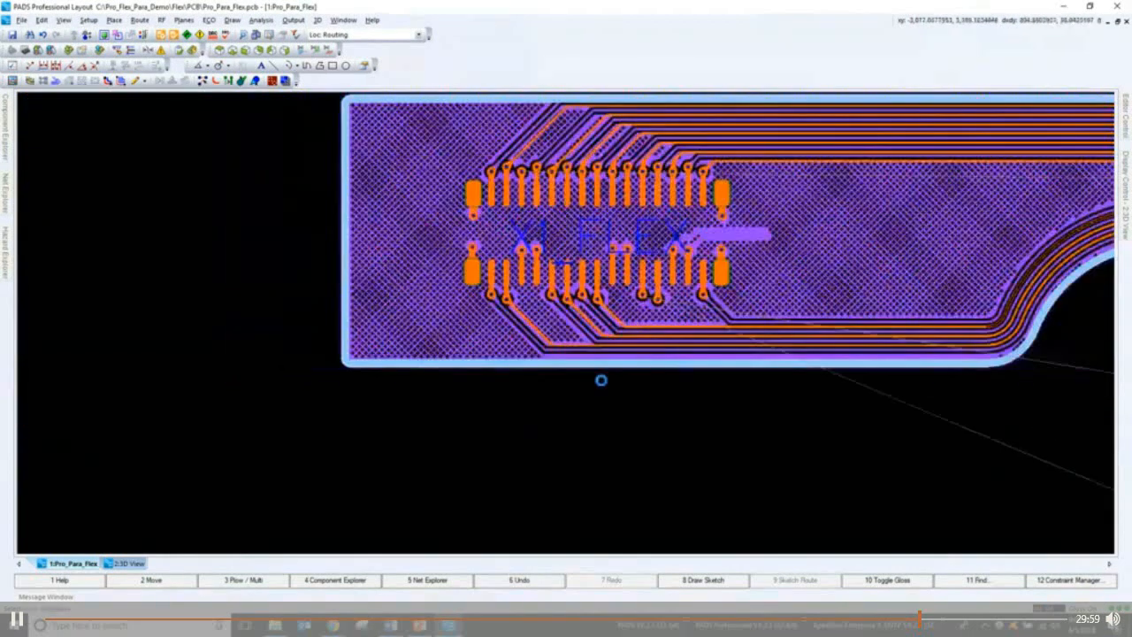
scroll(601, 380, down, 4)
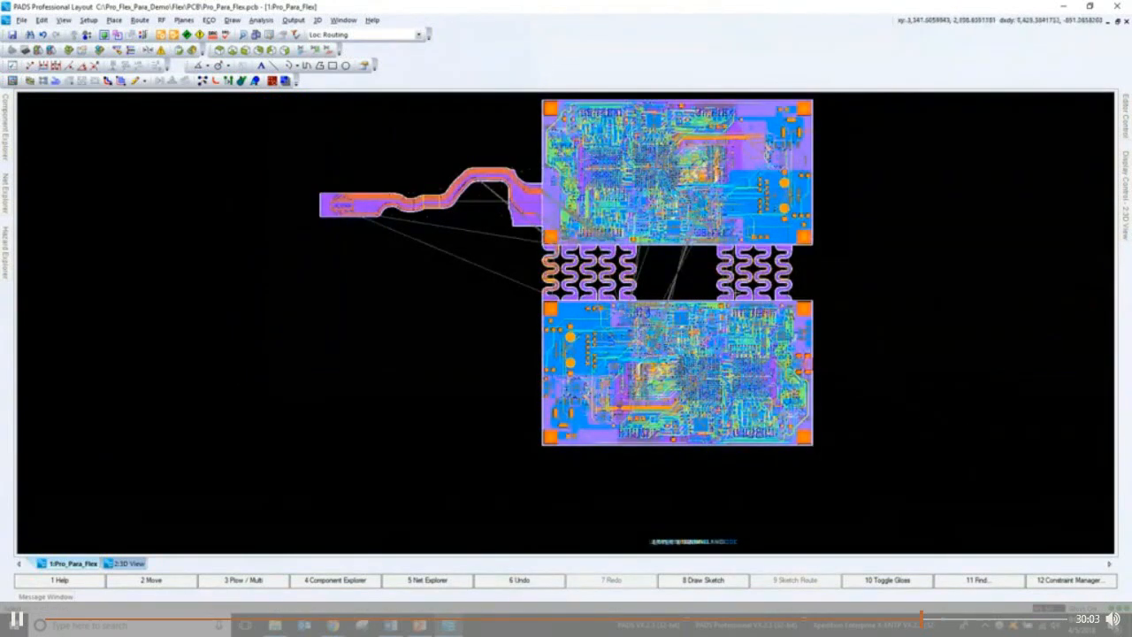
click(295, 20)
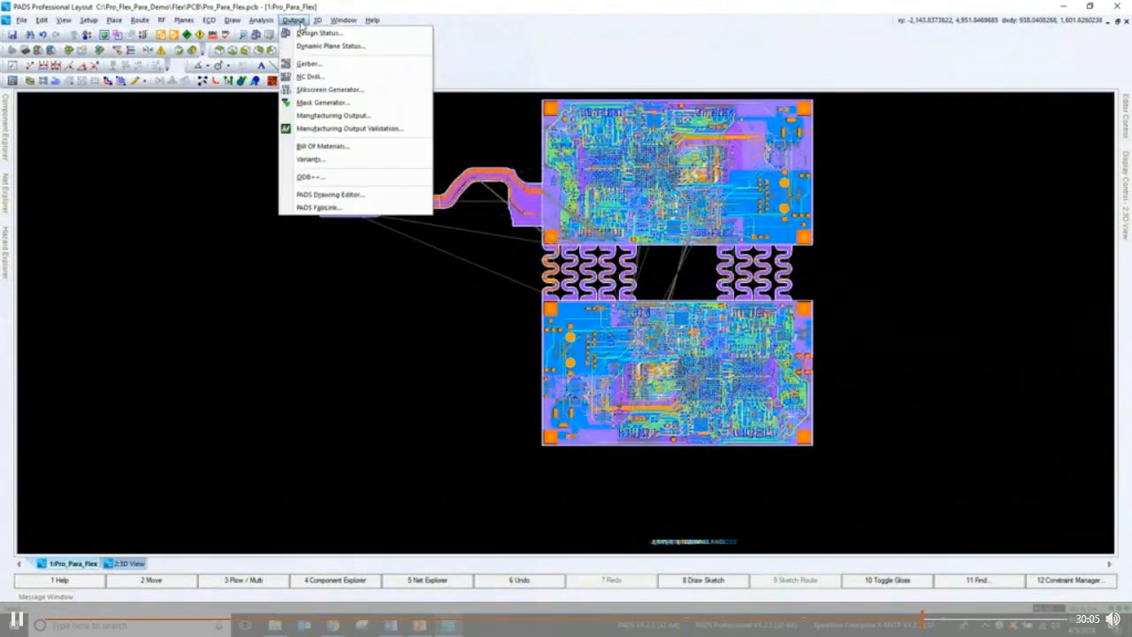
click(334, 181)
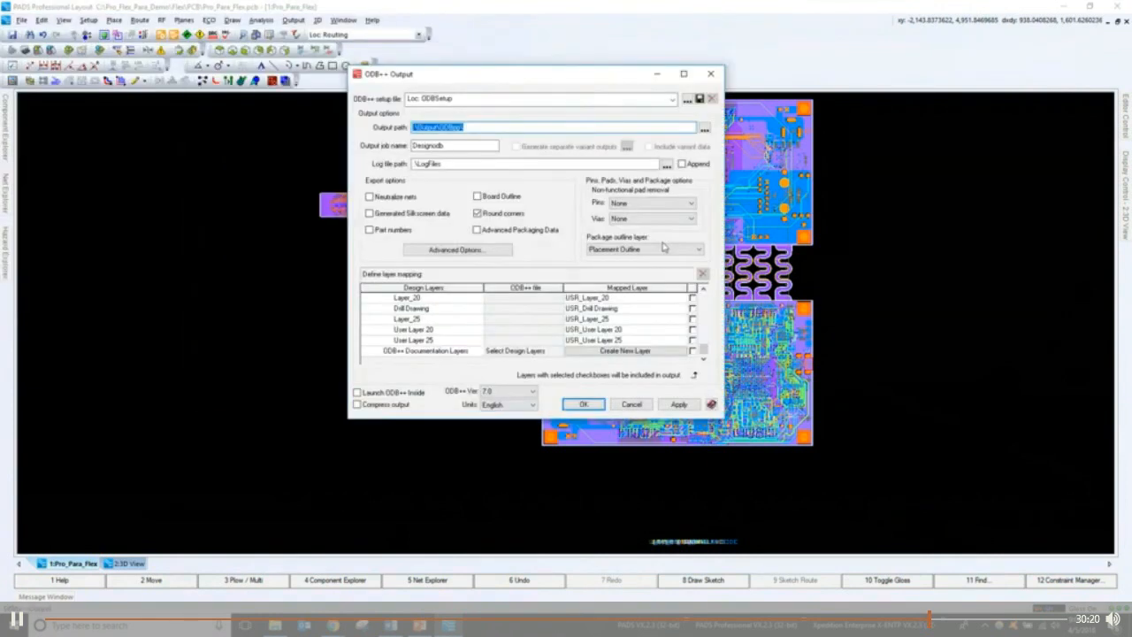
drag(725, 417, 833, 584)
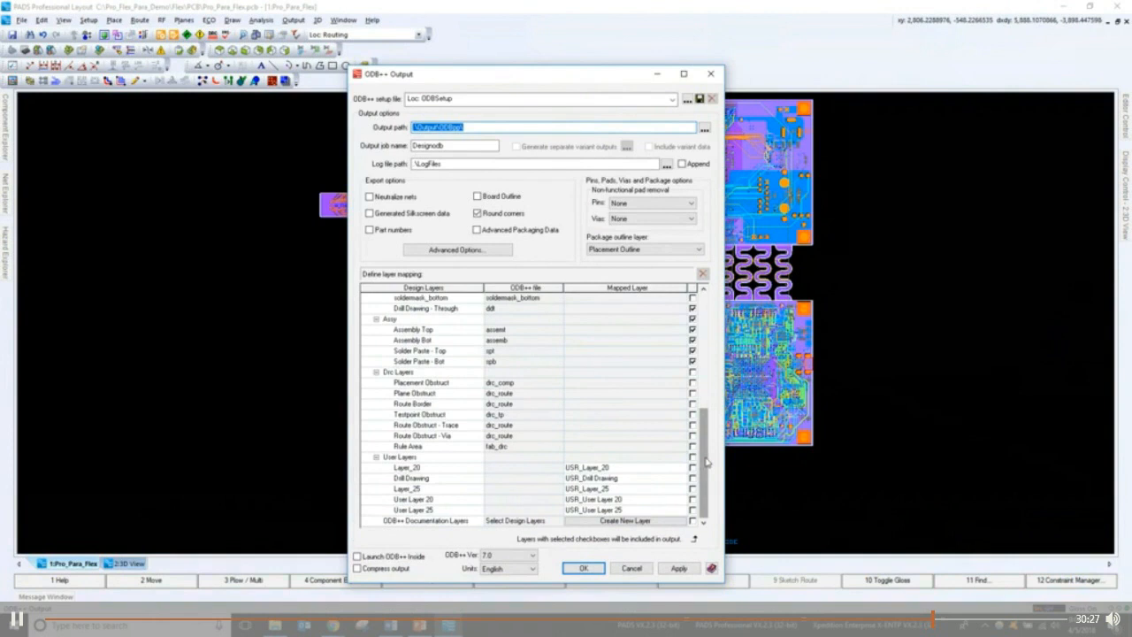
- Review the layer mapping and include flex_9, plus every other design layer in the Full group, in the ODB++ output
drag(707, 461, 706, 344)
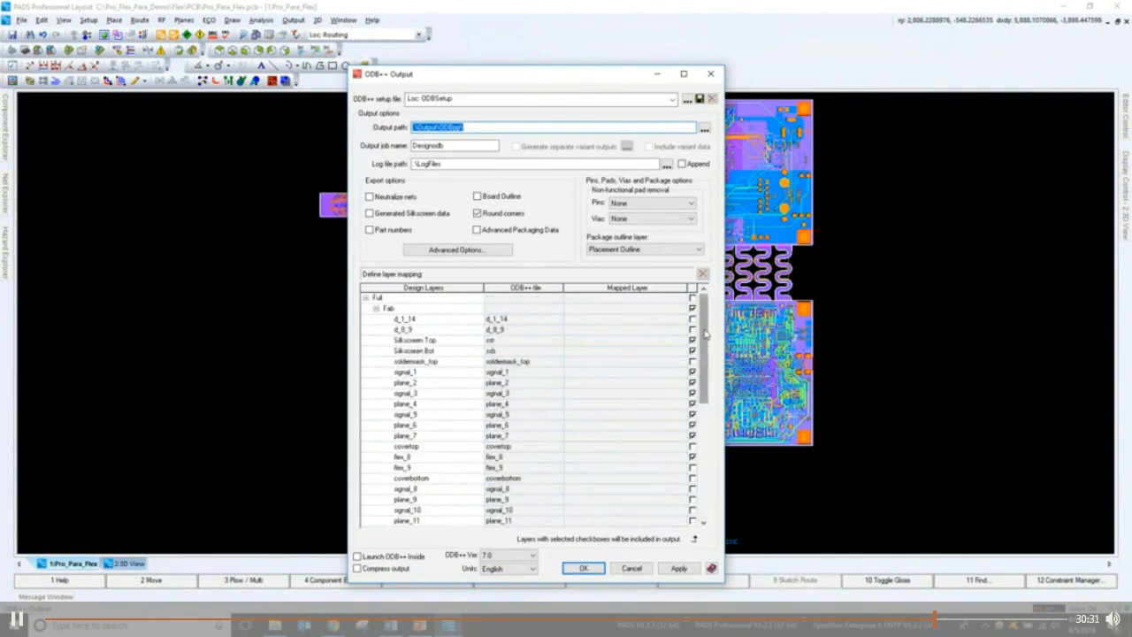
drag(707, 329, 706, 339)
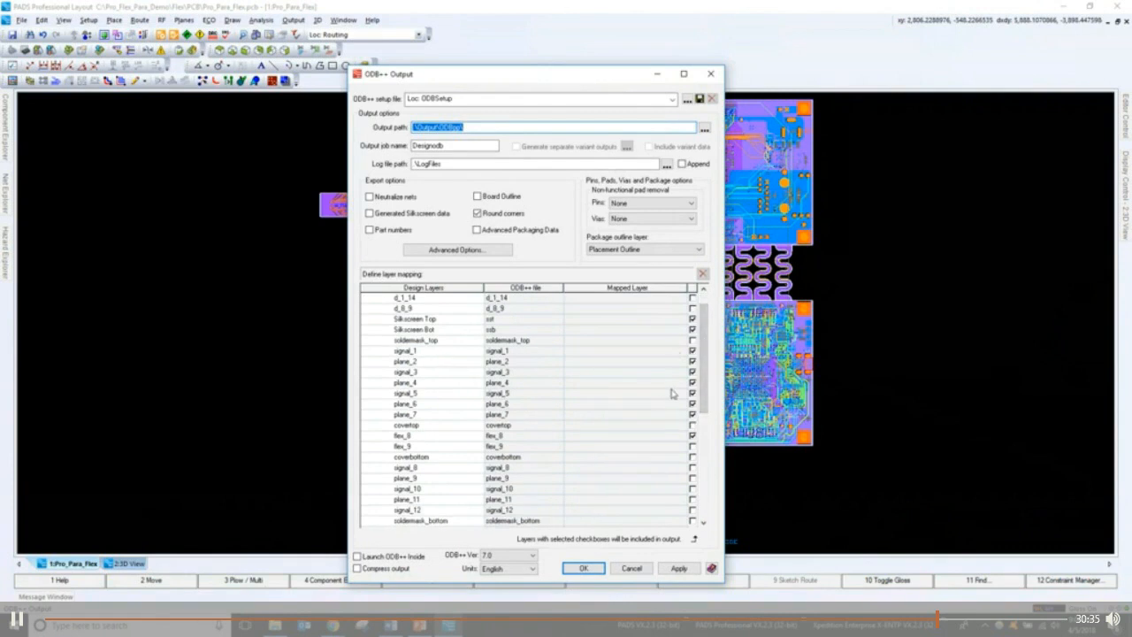
mouse_move(706, 352)
mouse_down()
mouse_move(706, 341)
mouse_move(707, 357)
mouse_up()
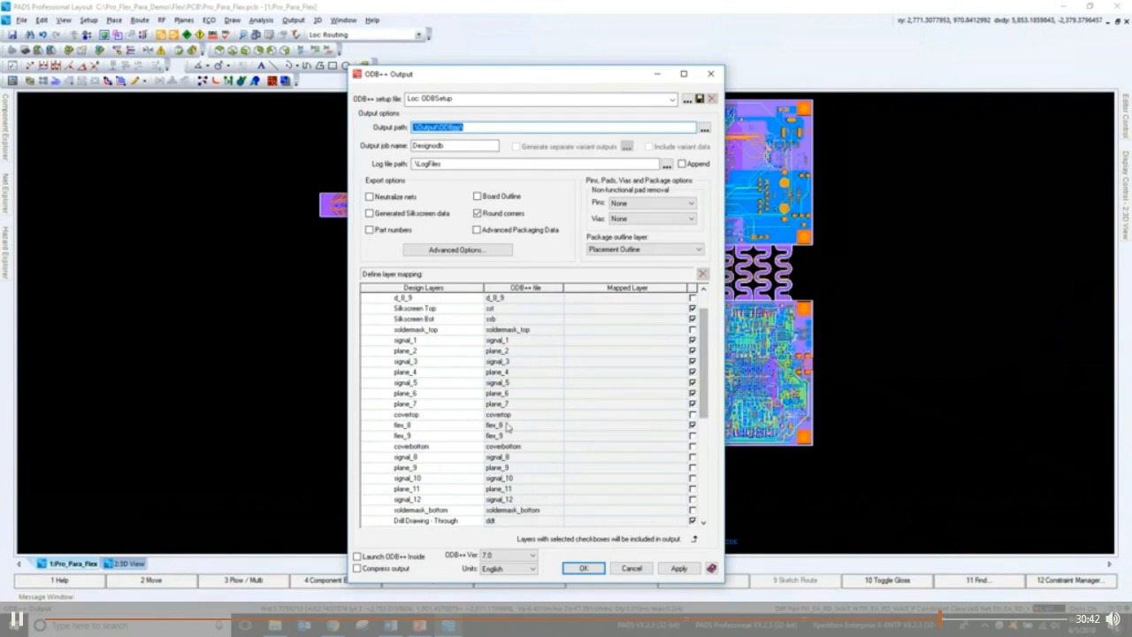
click(692, 435)
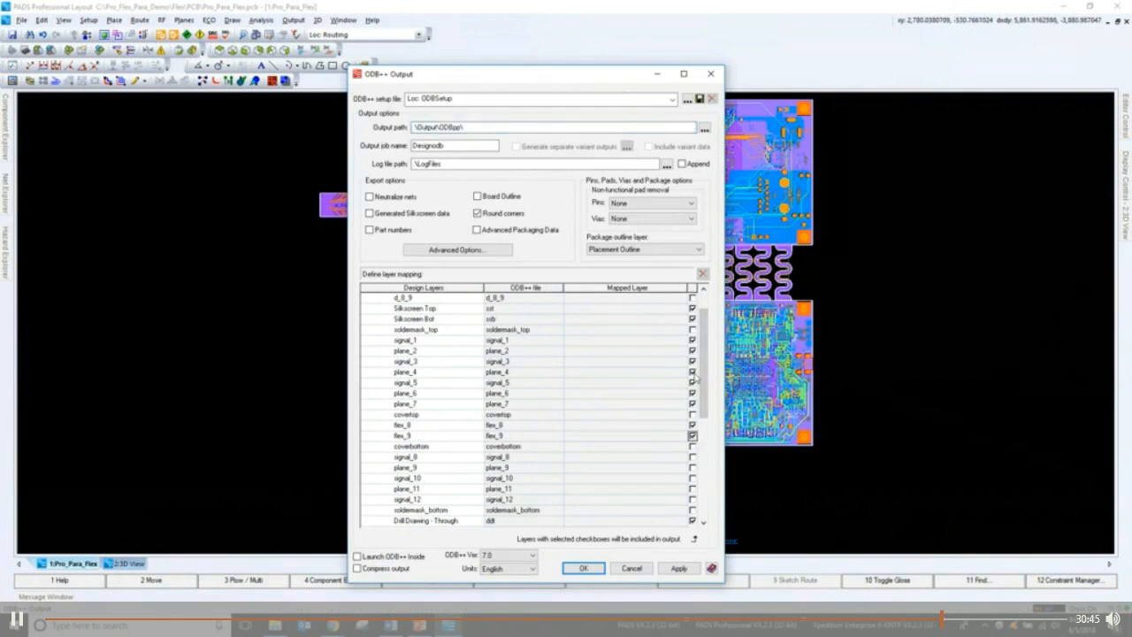
drag(704, 373, 686, 320)
click(692, 298)
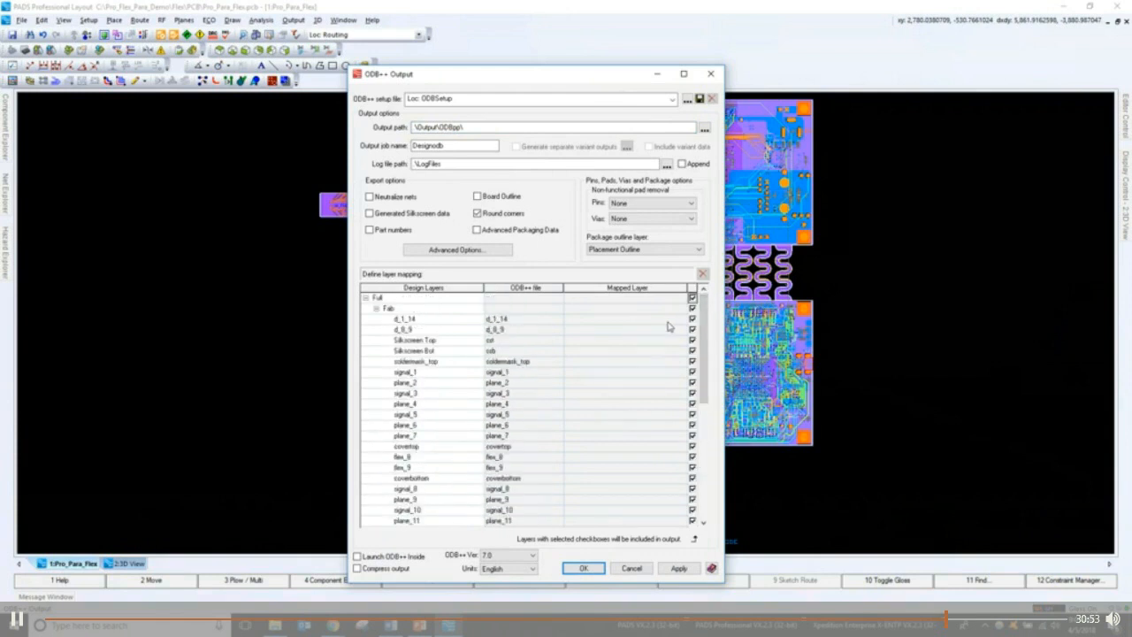
- Export the ODB++ data with Launch ODB++ Inside enabled, continuing despite missing plane data, and maximize the CAM Compare window
click(419, 559)
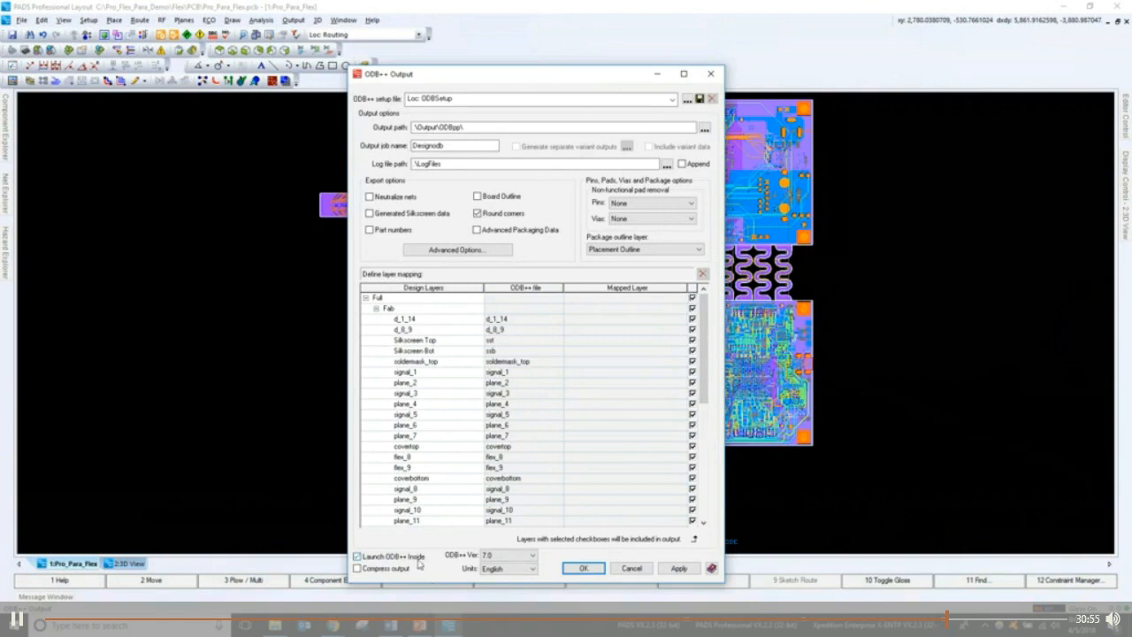
click(581, 568)
click(550, 358)
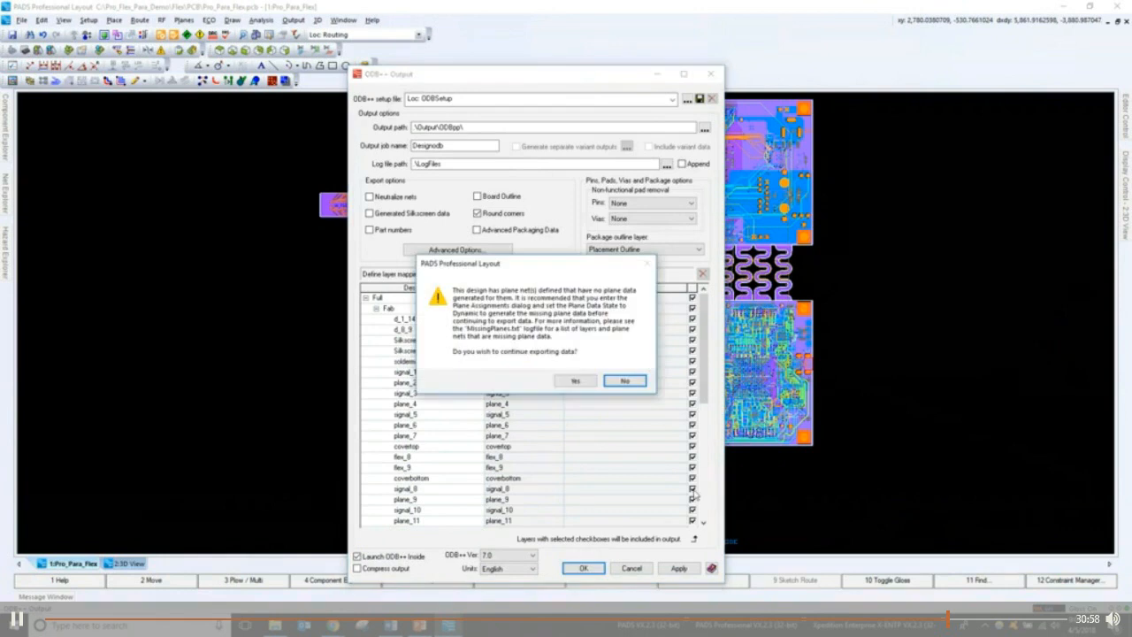
click(573, 380)
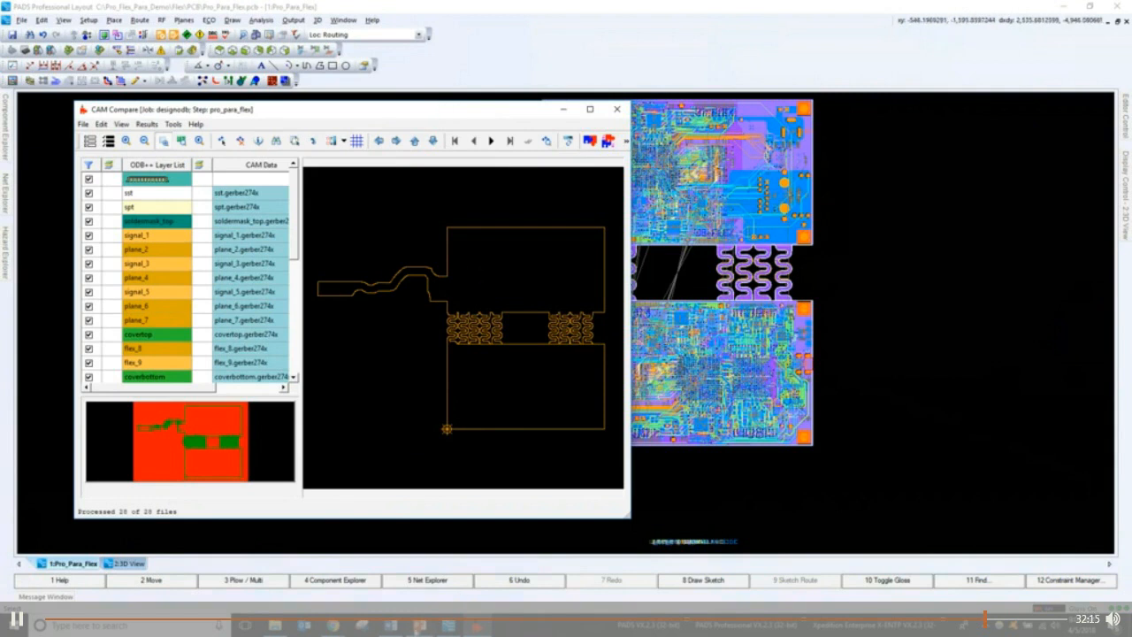
mouse_move(419, 625)
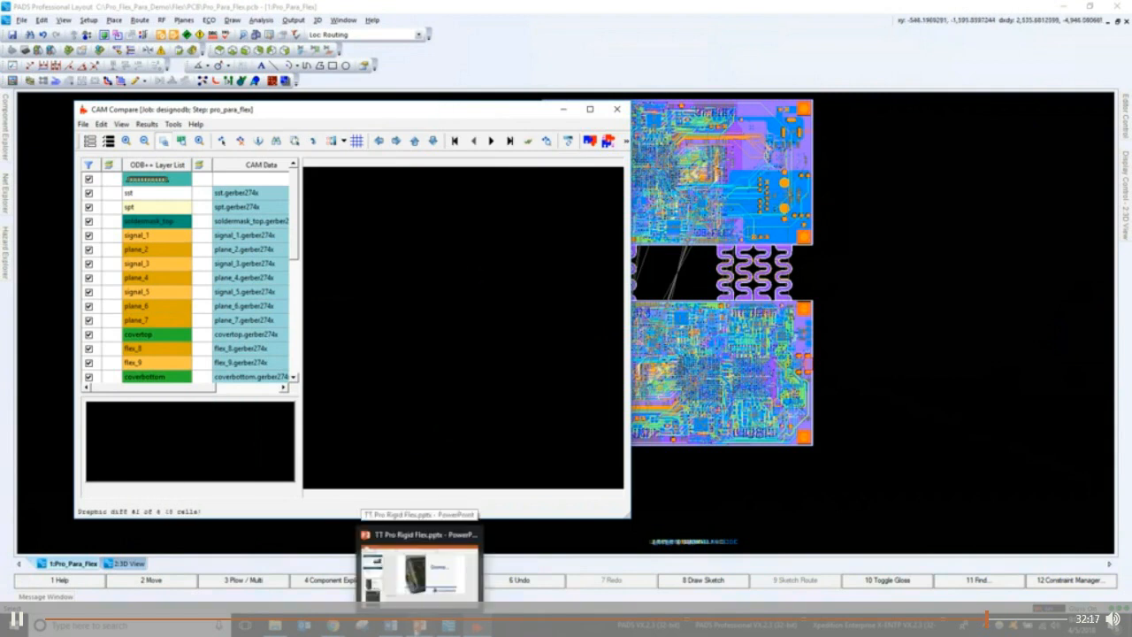
double_click(382, 115)
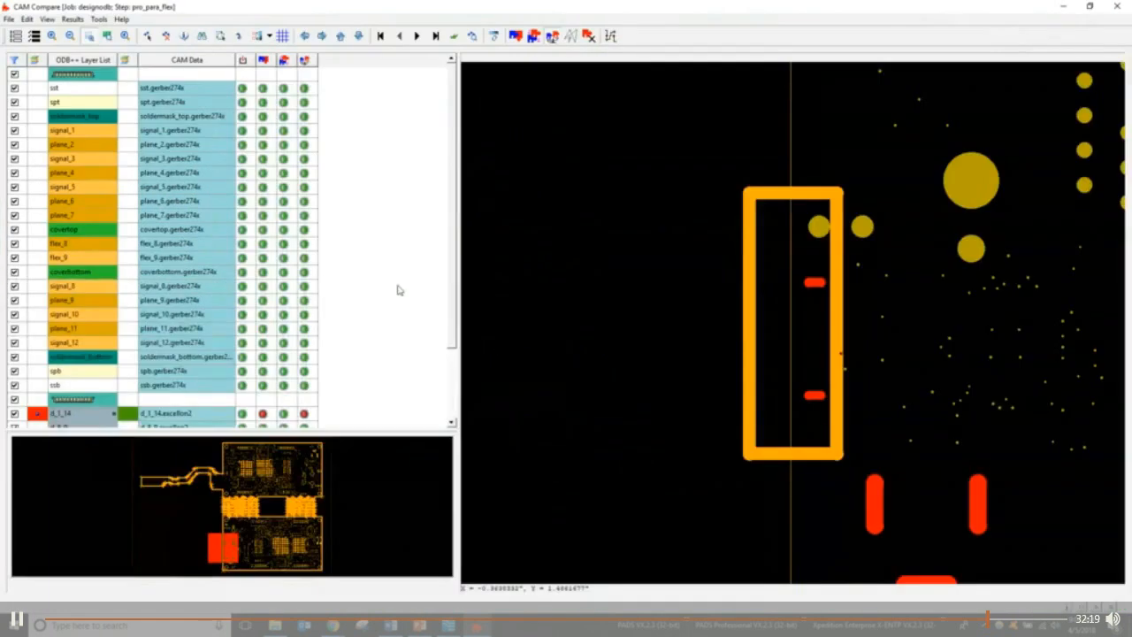
- Display the flex_8 and flex_9 layers together and view their copper across the whole board
scroll(725, 275, down, 5)
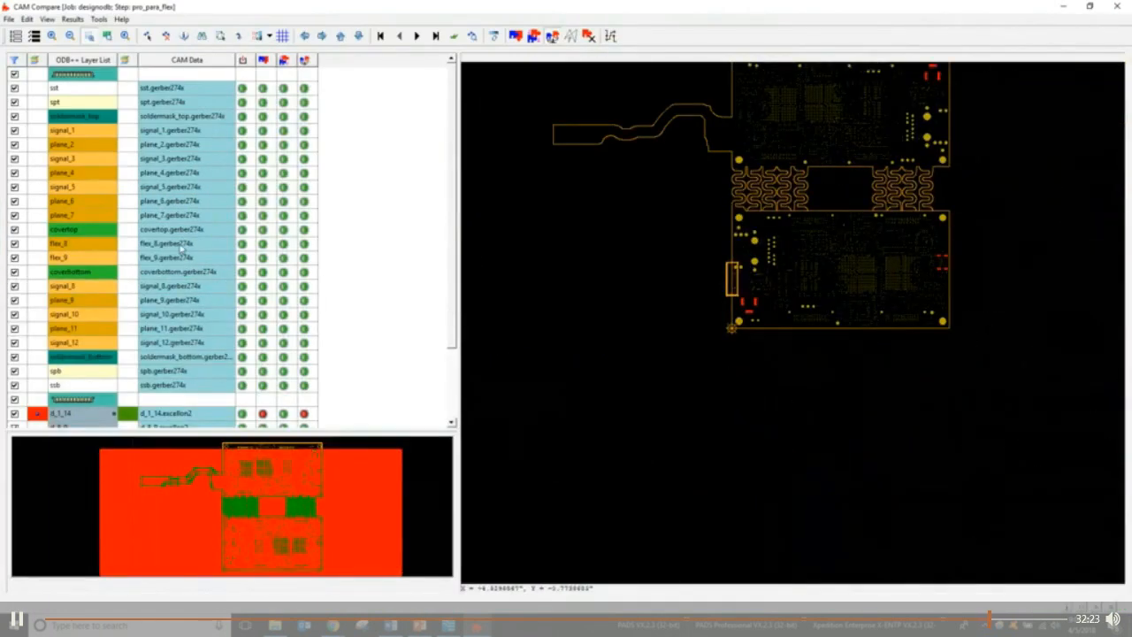
click(15, 244)
click(37, 261)
click(39, 233)
click(39, 244)
click(39, 262)
click(39, 261)
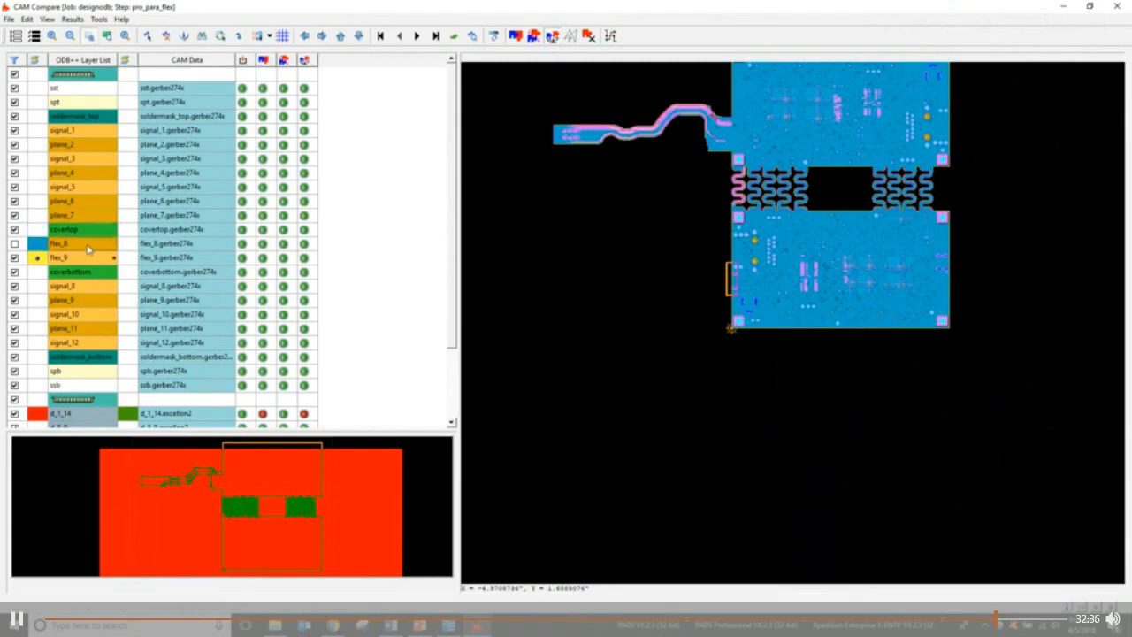
- Hide the flex_8, flex_9 and d_1_14 layers so only the board outline remains displayed
click(86, 246)
click(84, 257)
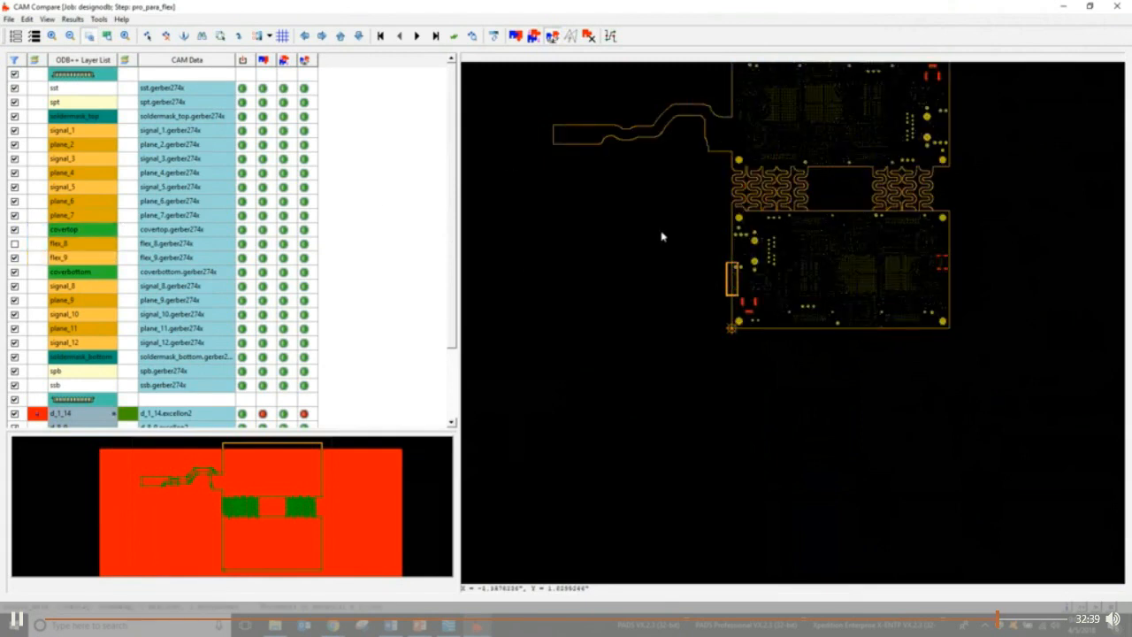
click(86, 414)
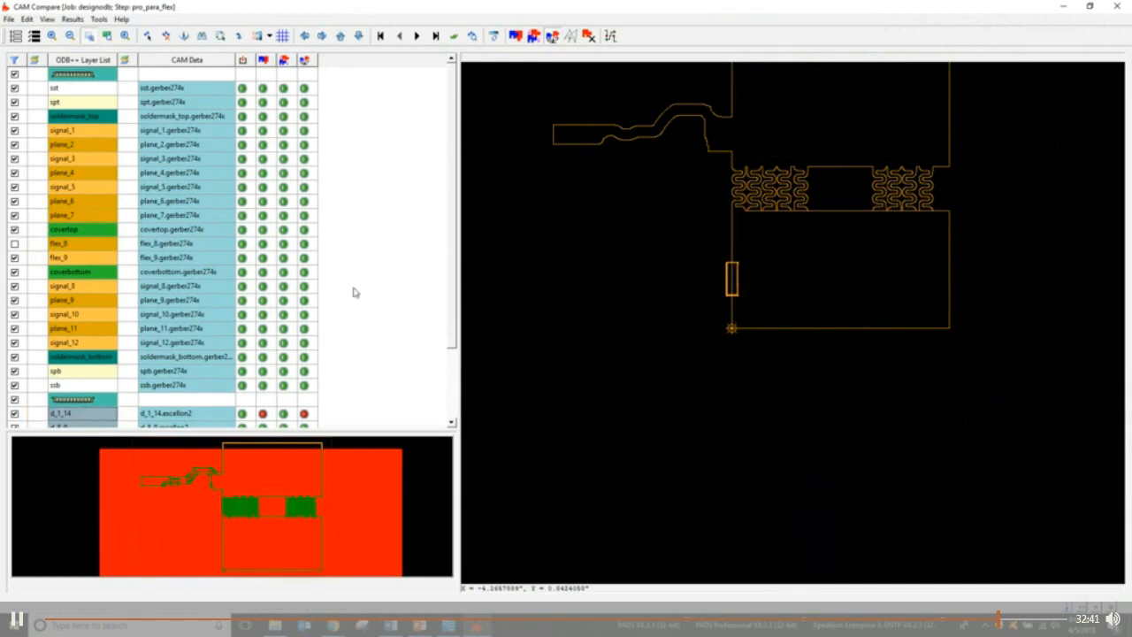
- Display the bend_area and flex_area layers together to view the exported flex and bend regions
scroll(444, 308, down, 2)
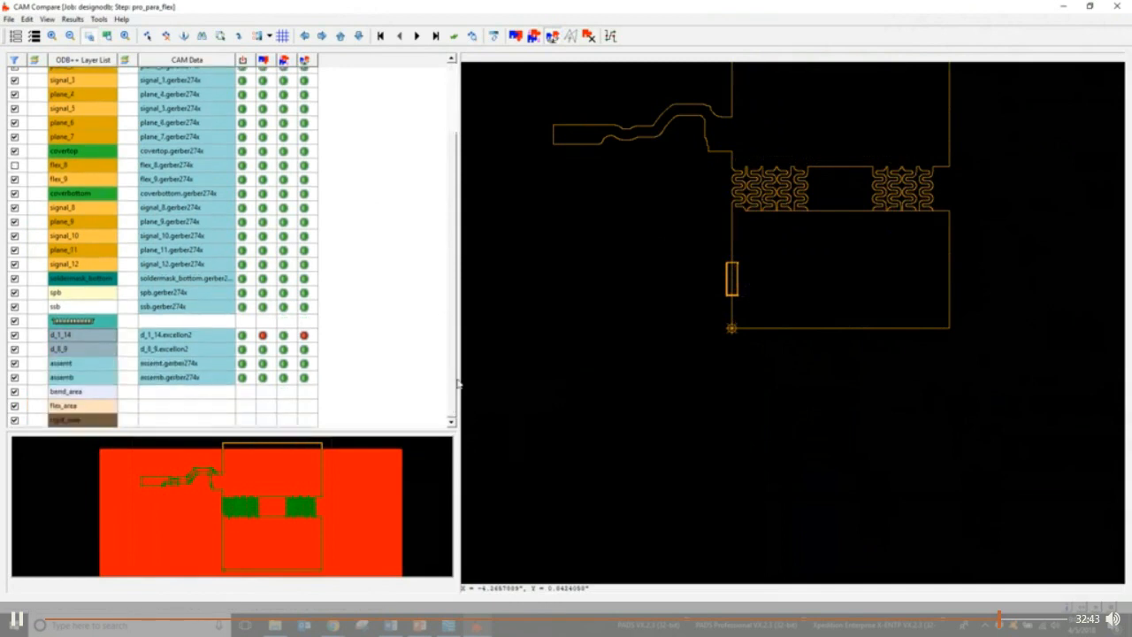
click(68, 391)
click(72, 406)
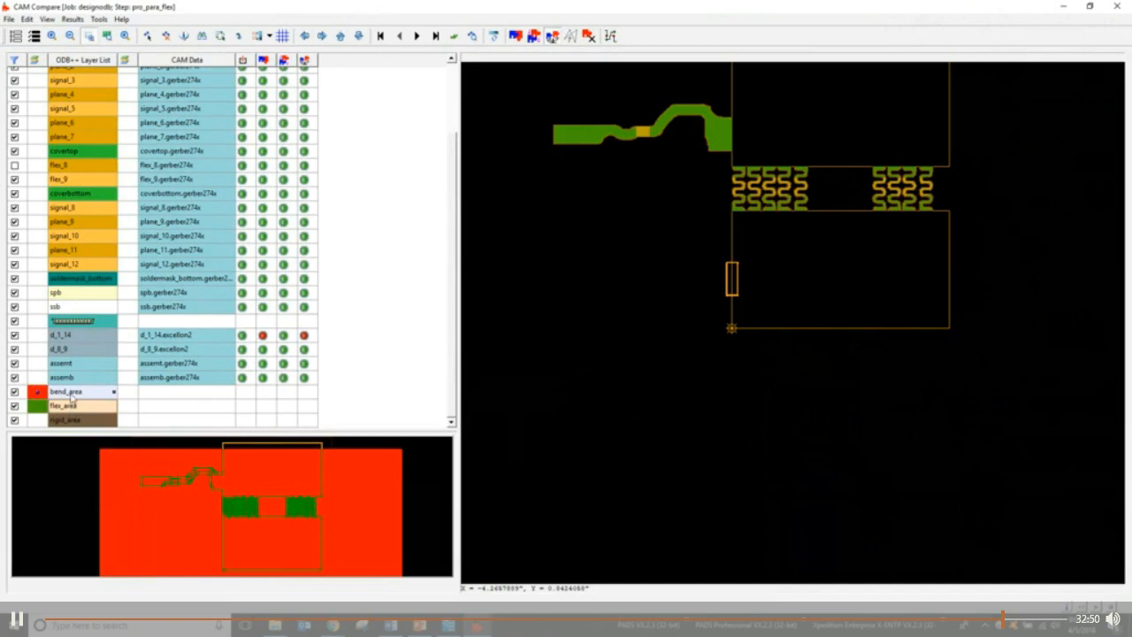
- Show only the bend_area layer and examine the bend regions on the cable and the serpentine flex sections
click(74, 396)
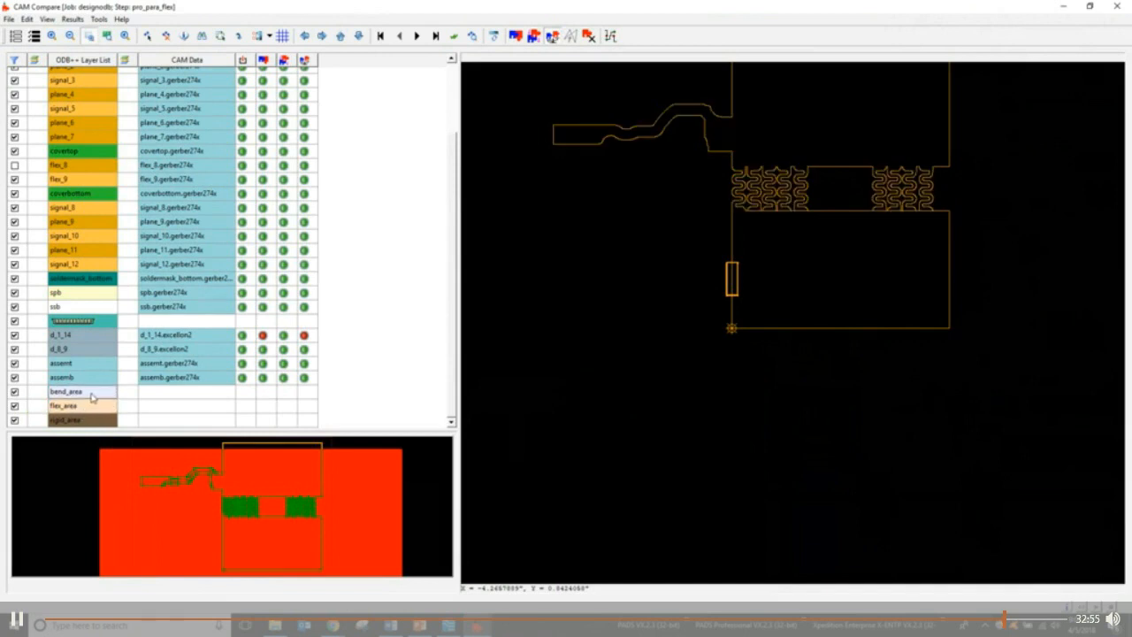
click(78, 390)
scroll(873, 134, up, 1)
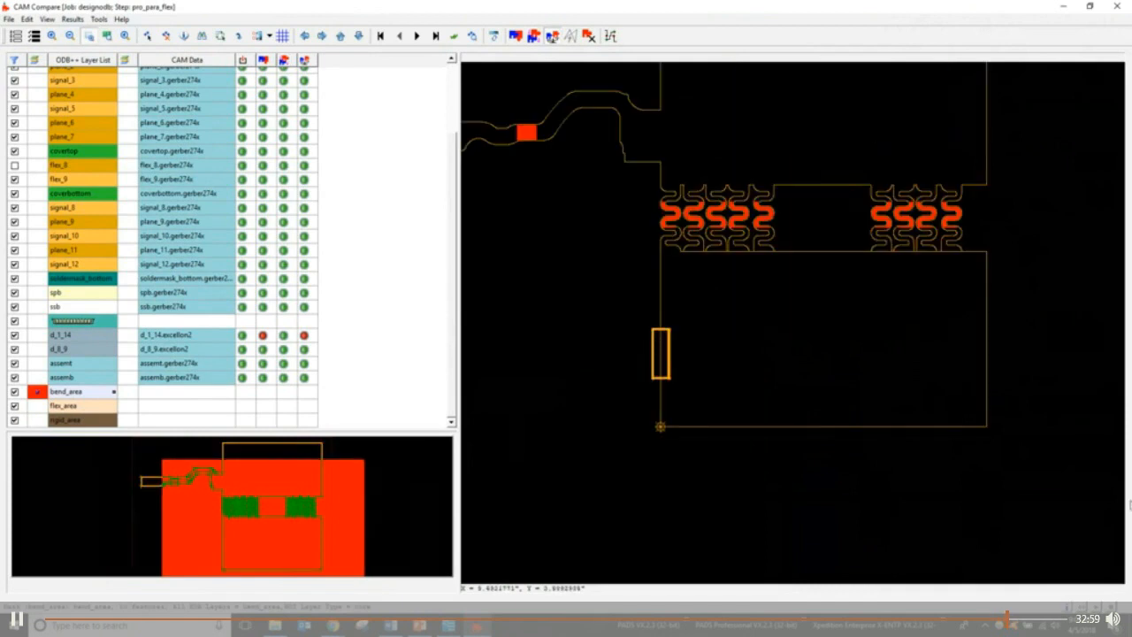
click(1130, 518)
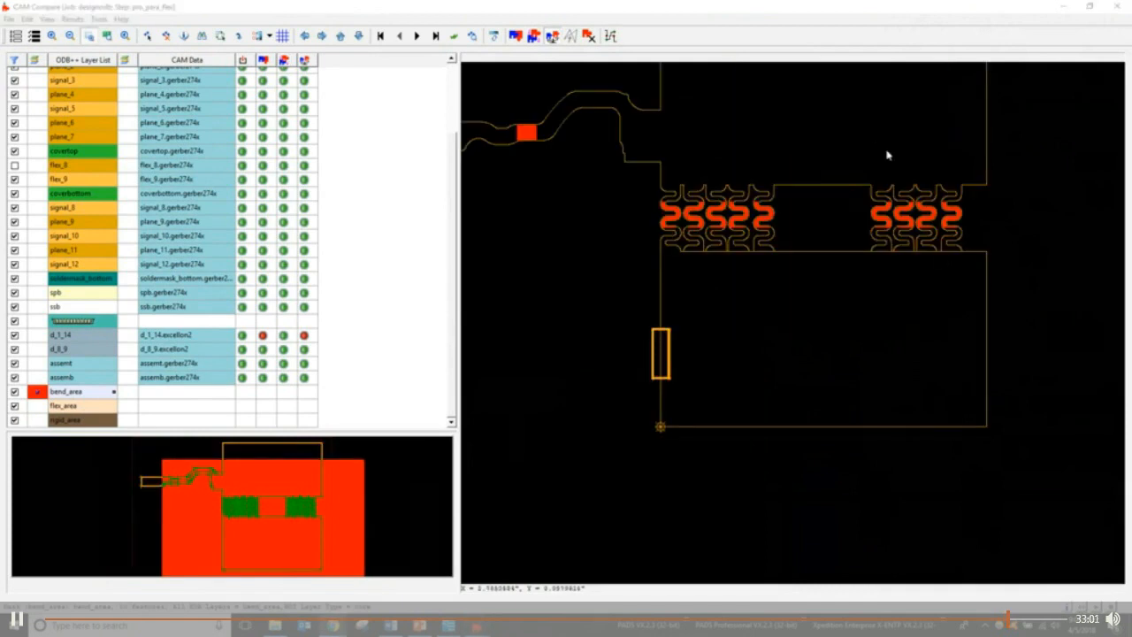
click(854, 141)
scroll(845, 95, up, 1)
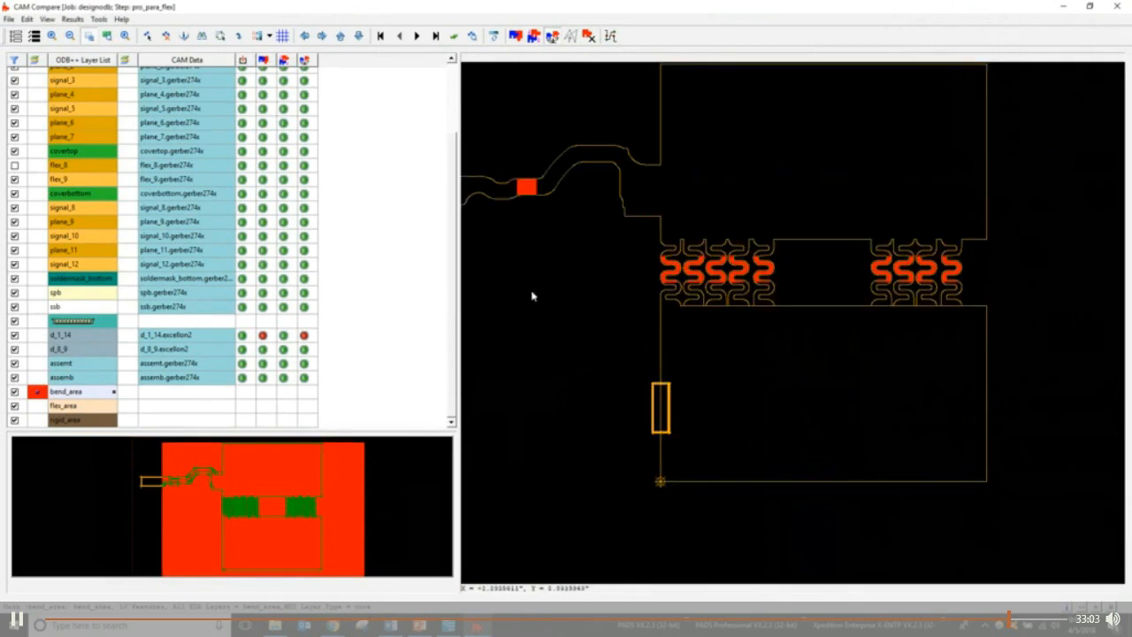
- Close CAM Compare and switch to the TT Pro Rigid Flex presentation in PowerPoint
click(1115, 7)
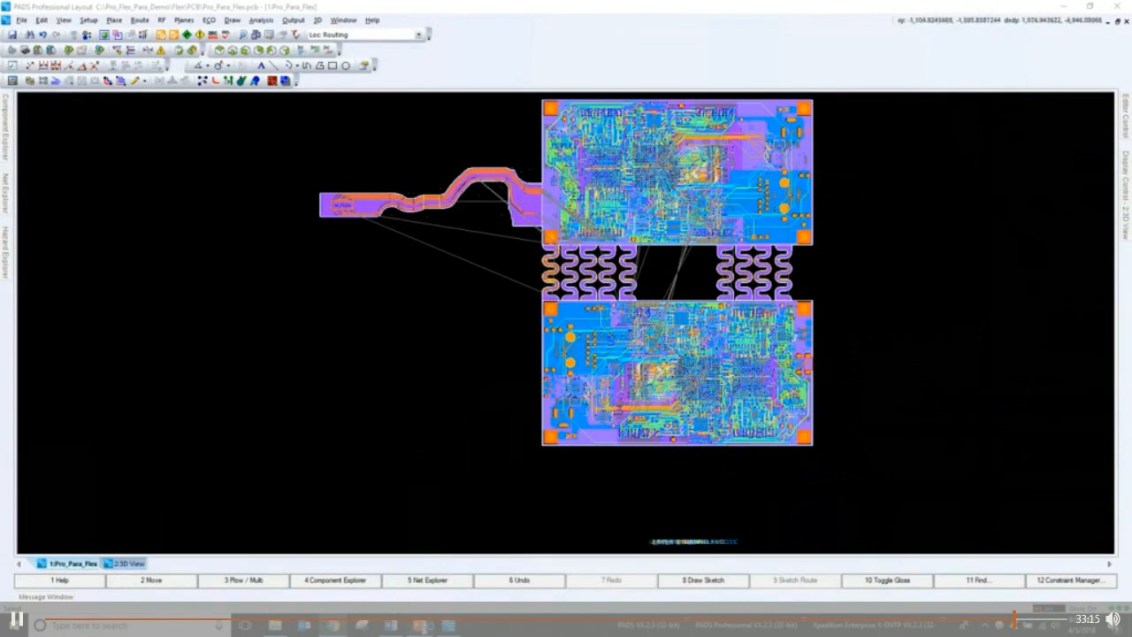
mouse_move(425, 626)
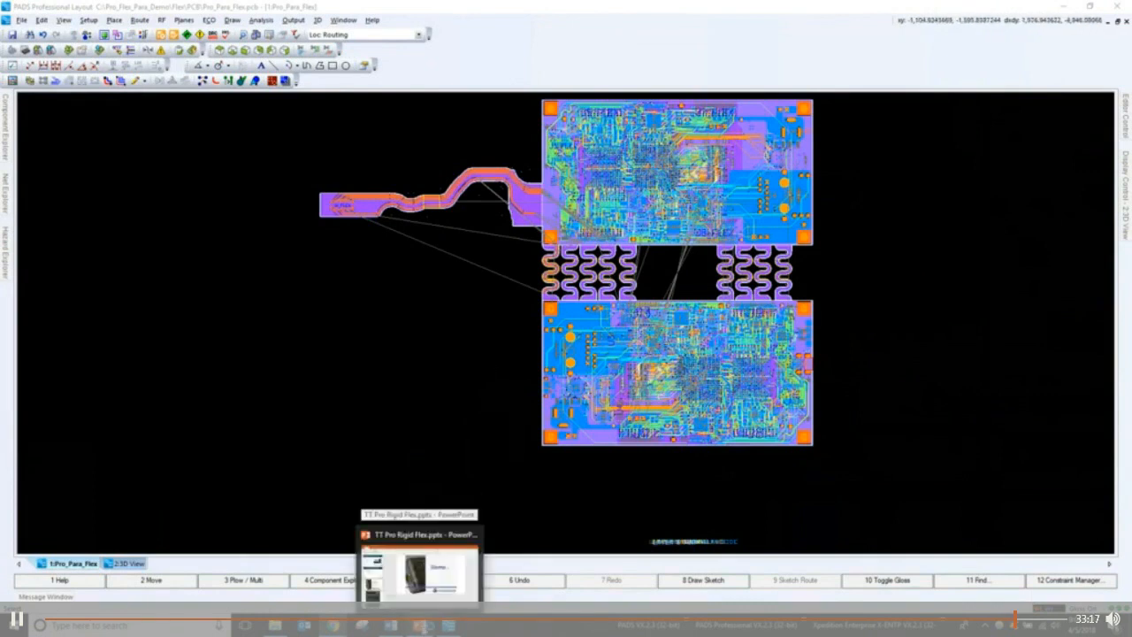
click(419, 570)
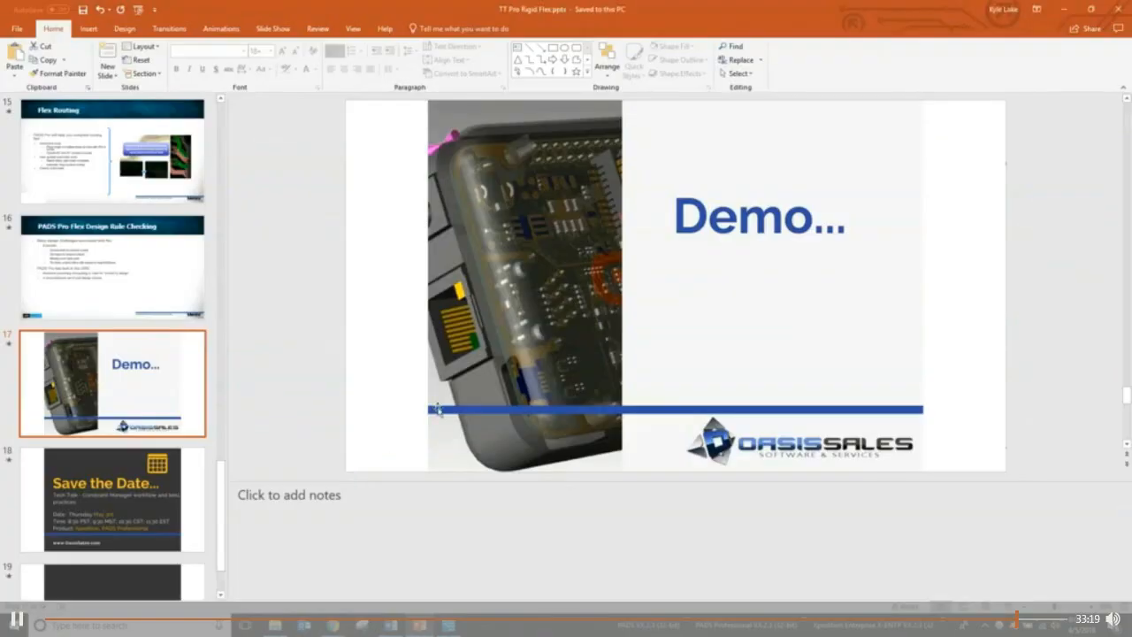